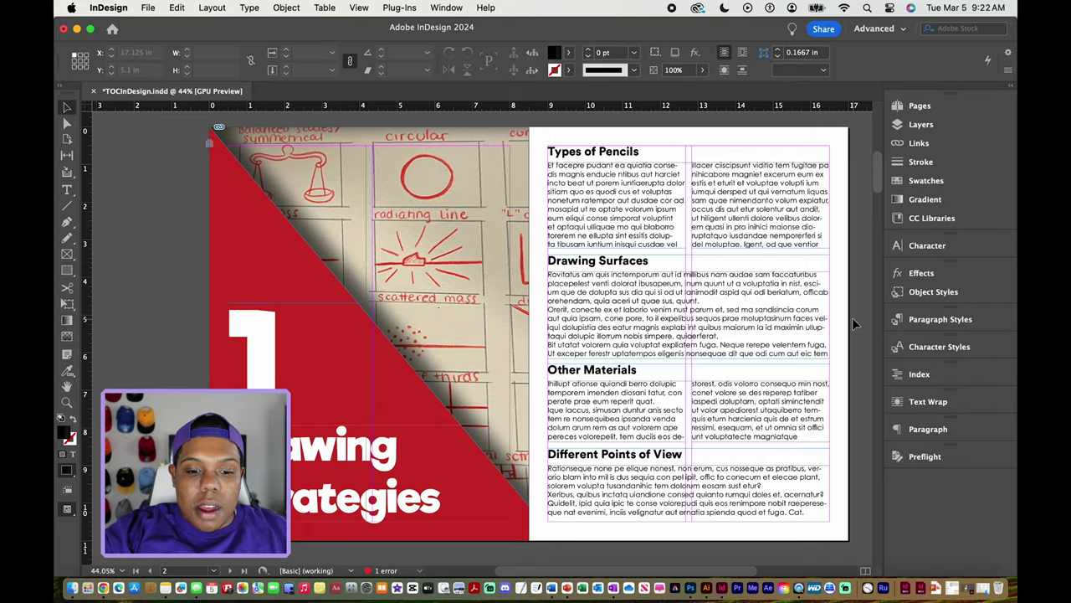
Look through the chapter openers and the section headings across the document's spreads
{"action": "scroll", "coordinate": [854, 324], "scroll_direction": "down", "scroll_amount": 20}
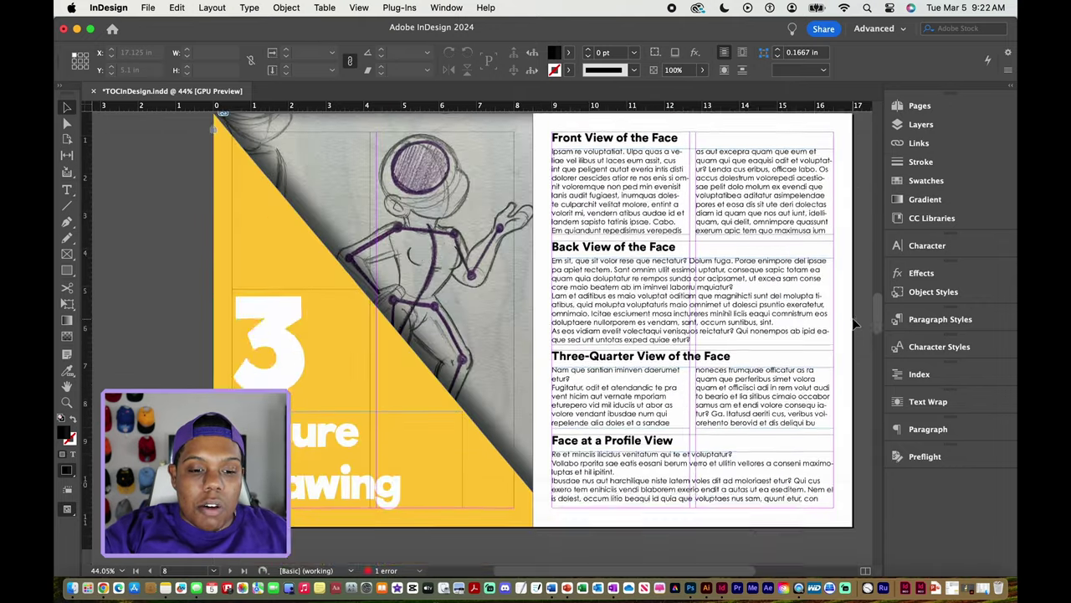
{"action": "scroll", "coordinate": [854, 324], "scroll_direction": "down", "scroll_amount": 20}
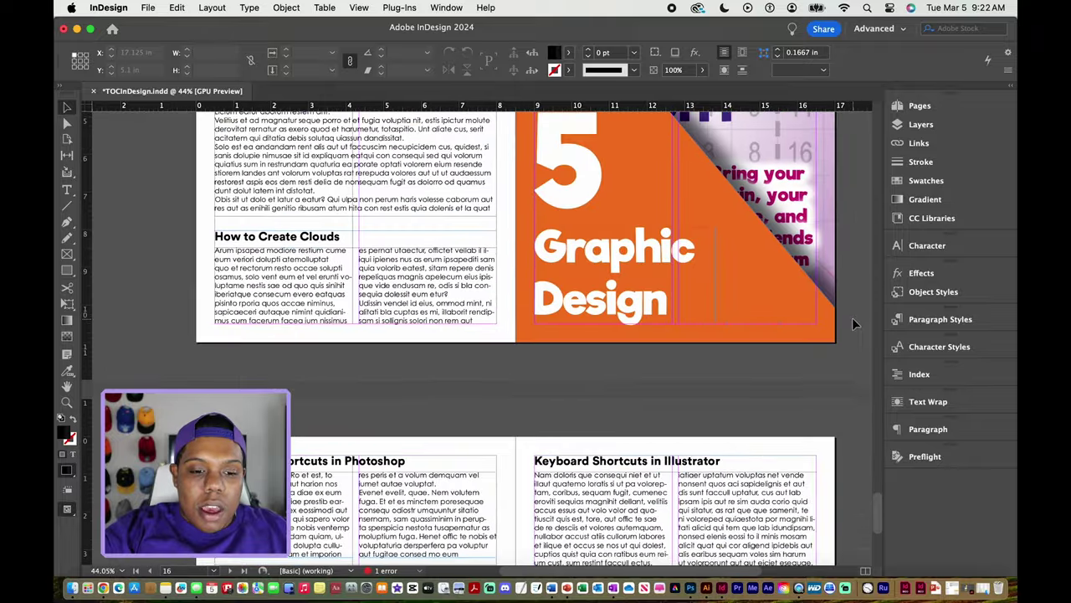
{"action": "scroll", "coordinate": [854, 323], "scroll_direction": "down", "scroll_amount": 5}
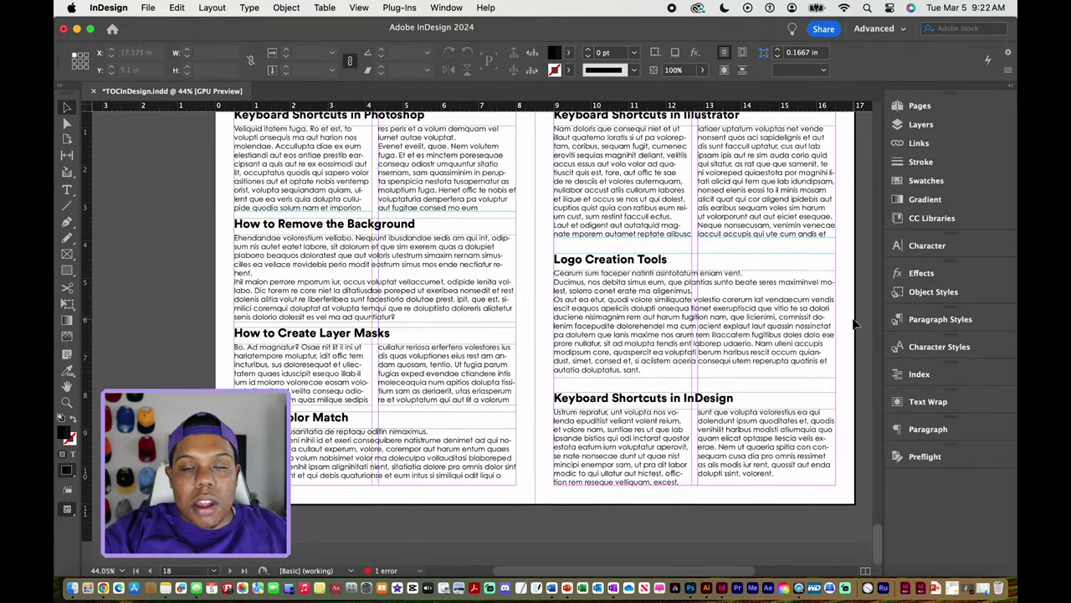
{"action": "scroll", "coordinate": [854, 324], "scroll_direction": "up", "scroll_amount": 20}
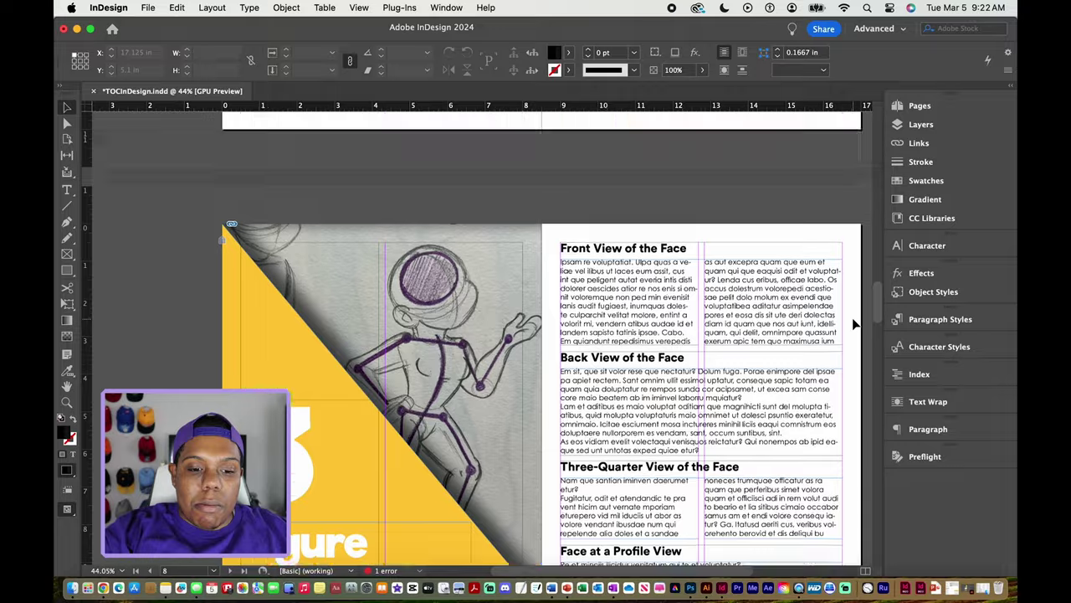
{"action": "scroll", "coordinate": [854, 324], "scroll_direction": "up", "scroll_amount": 5}
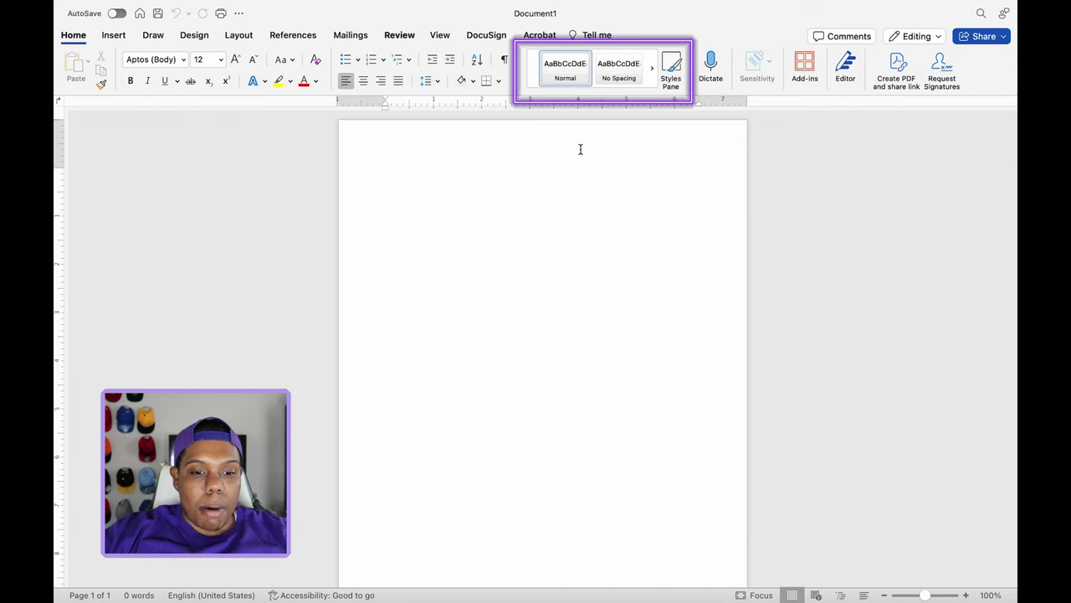
Switch to Word and look over the built-in text styles available in the blank document
{"action": "left_click", "coordinate": [592, 90]}
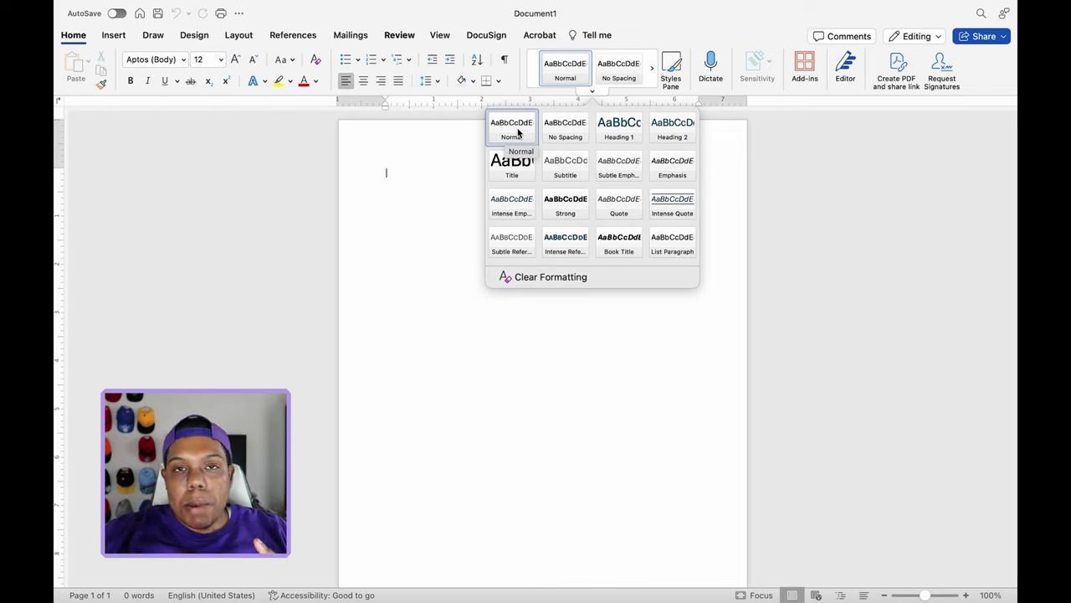
{"action": "left_click", "coordinate": [442, 151]}
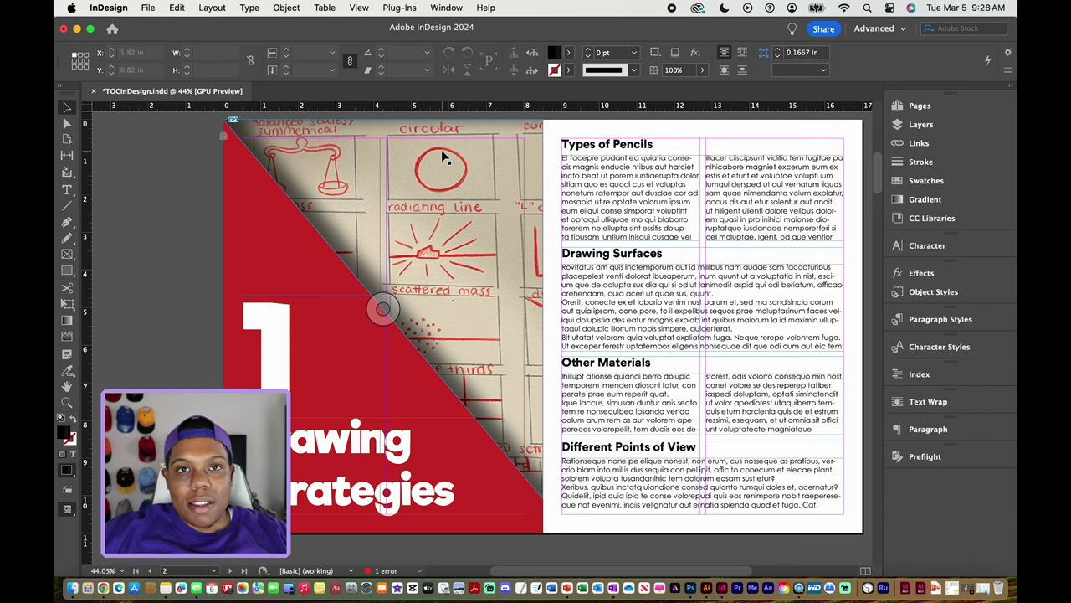
Switch to InDesign, create a paragraph style from the large chapter number 1, apply it and name it ChapterNumber
{"action": "scroll", "coordinate": [227, 266], "scroll_direction": "up", "scroll_amount": 2}
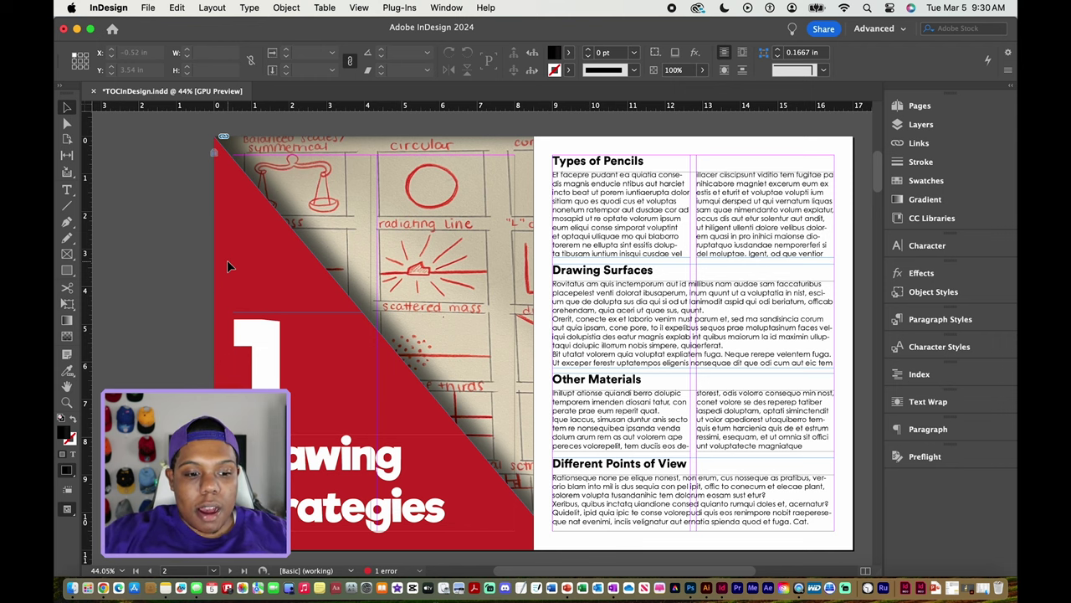
{"action": "scroll", "coordinate": [175, 184], "scroll_direction": "left", "scroll_amount": 5}
{"action": "scroll", "coordinate": [175, 184], "scroll_direction": "down", "scroll_amount": 2}
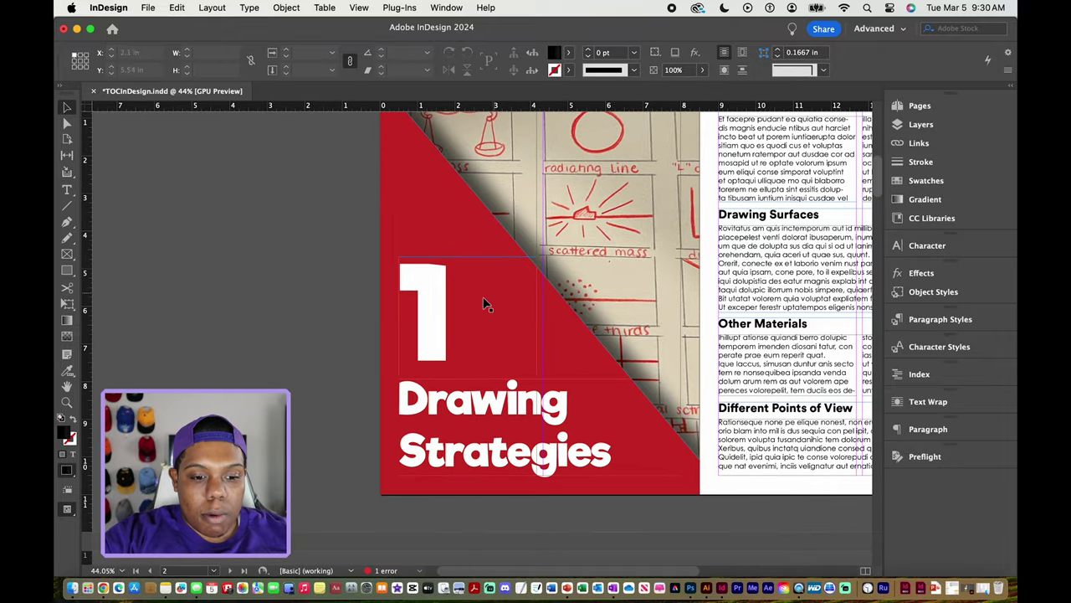
{"action": "left_click", "coordinate": [448, 307]}
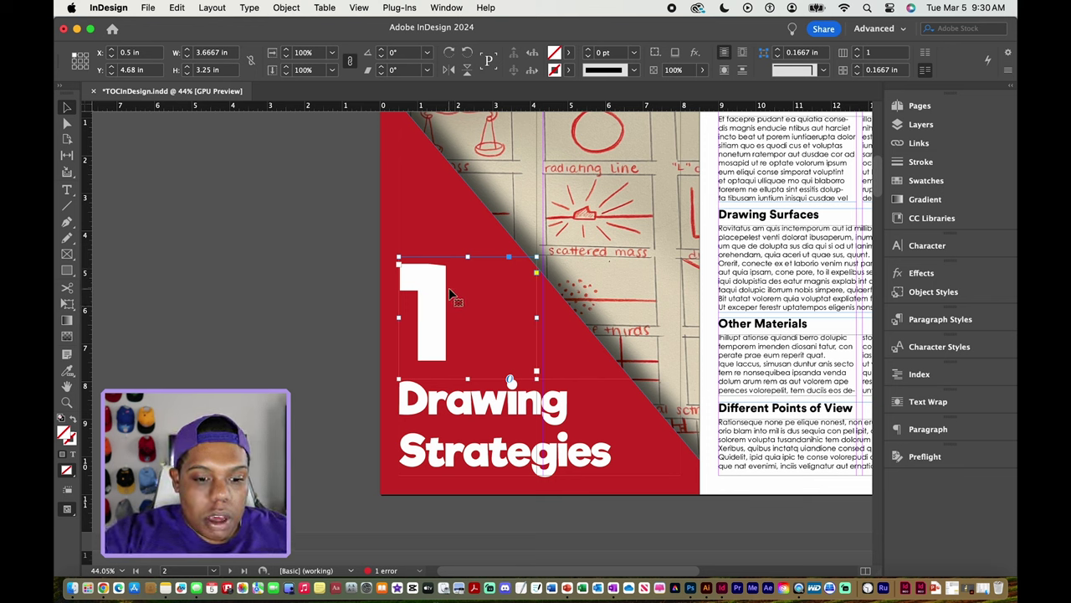
{"action": "double_click", "coordinate": [448, 287]}
{"action": "left_click_drag", "start_coordinate": [449, 287], "coordinate": [389, 287]}
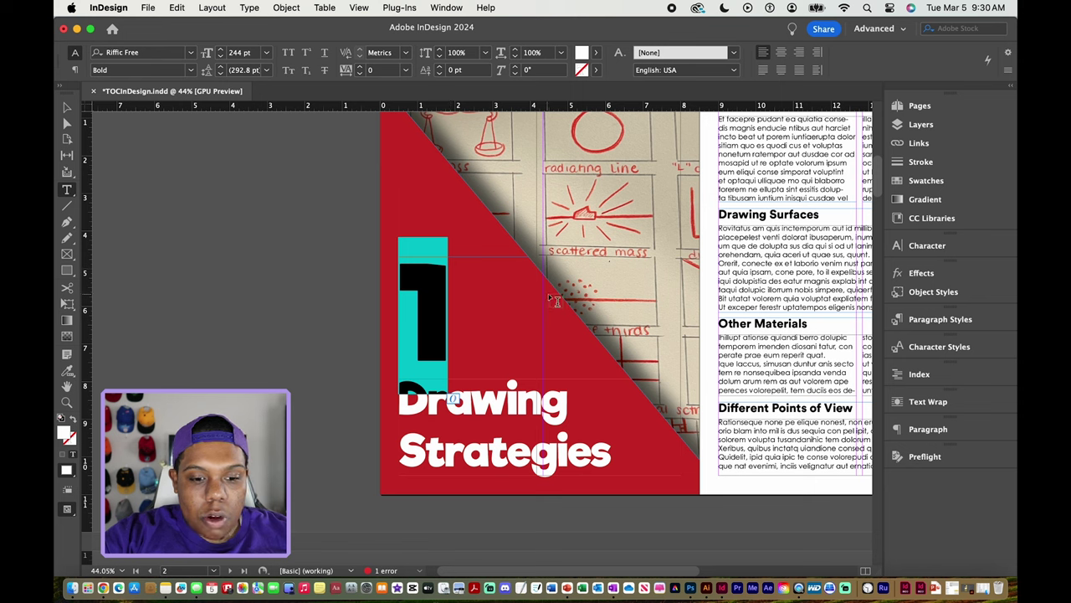
{"action": "left_click", "coordinate": [920, 321]}
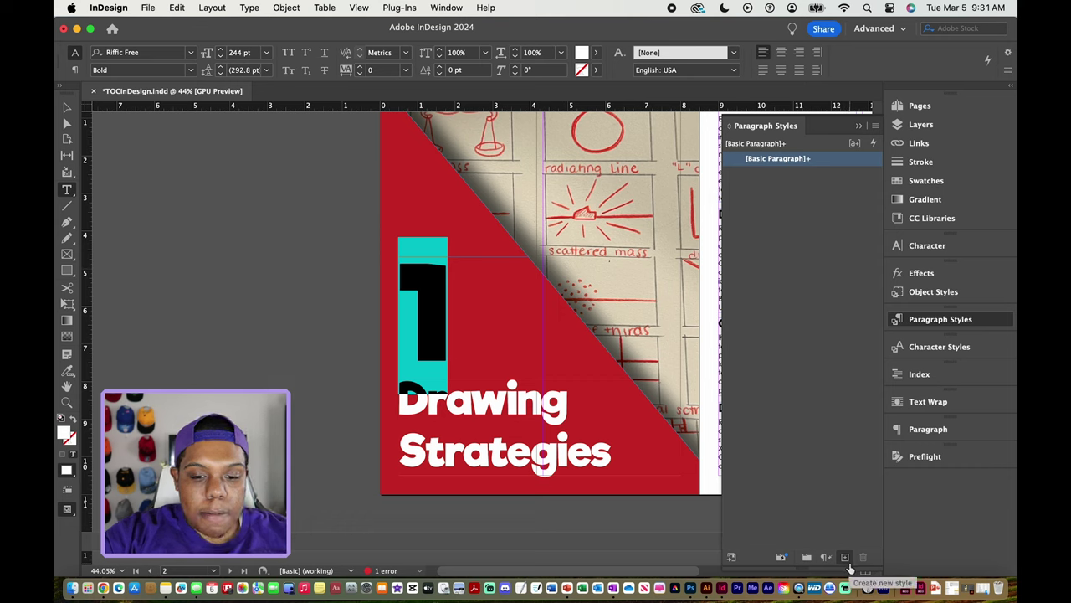
{"action": "left_click", "coordinate": [847, 567]}
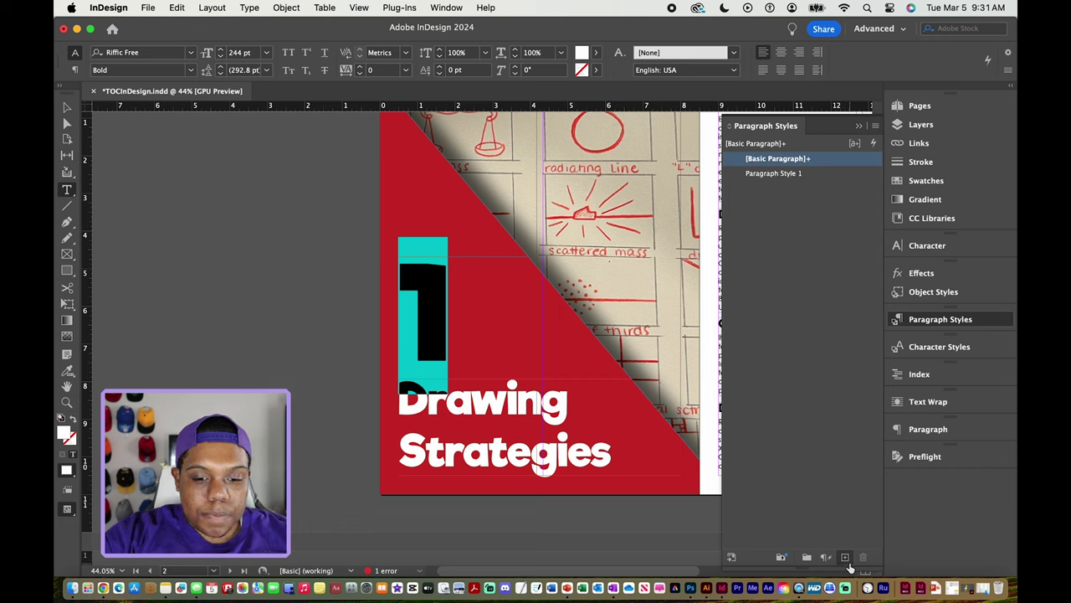
{"action": "left_click", "coordinate": [782, 174]}
{"action": "left_click", "coordinate": [781, 174]}
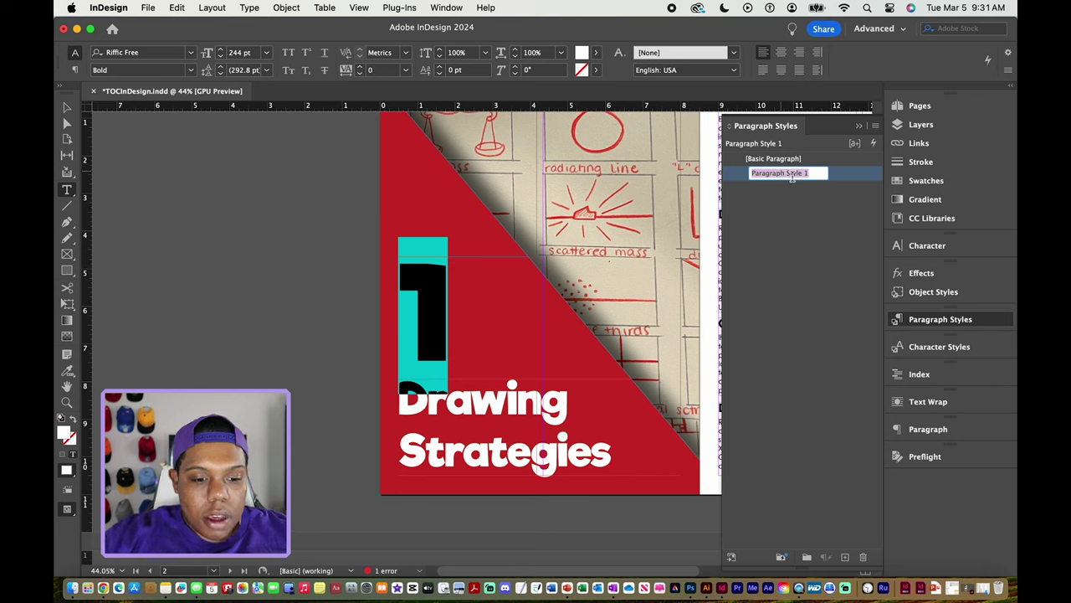
{"action": "type", "text": "Chapt"}
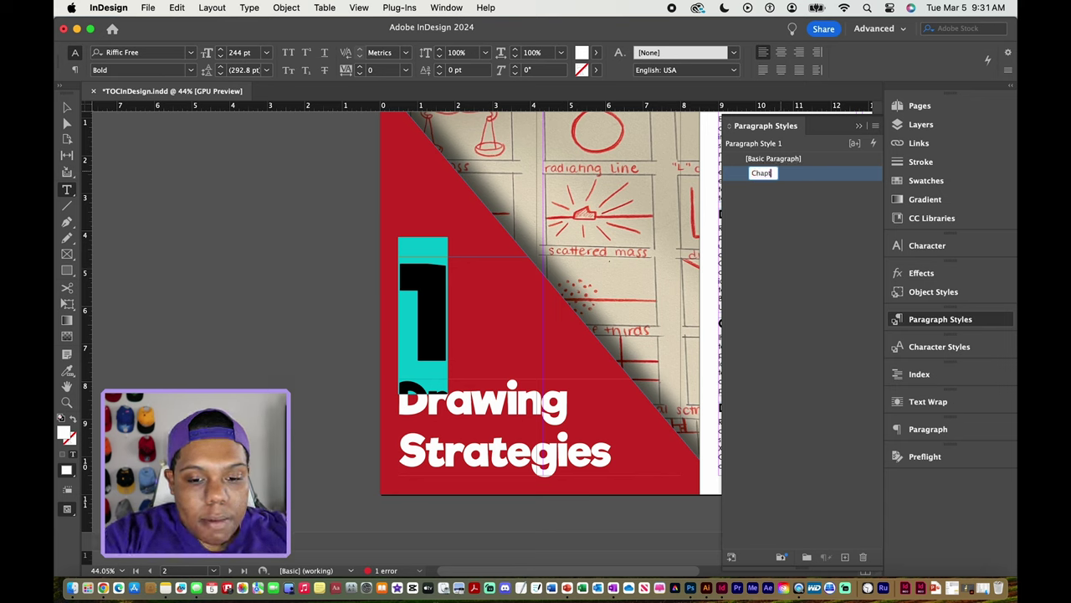
{"action": "type", "text": "erNumber"}
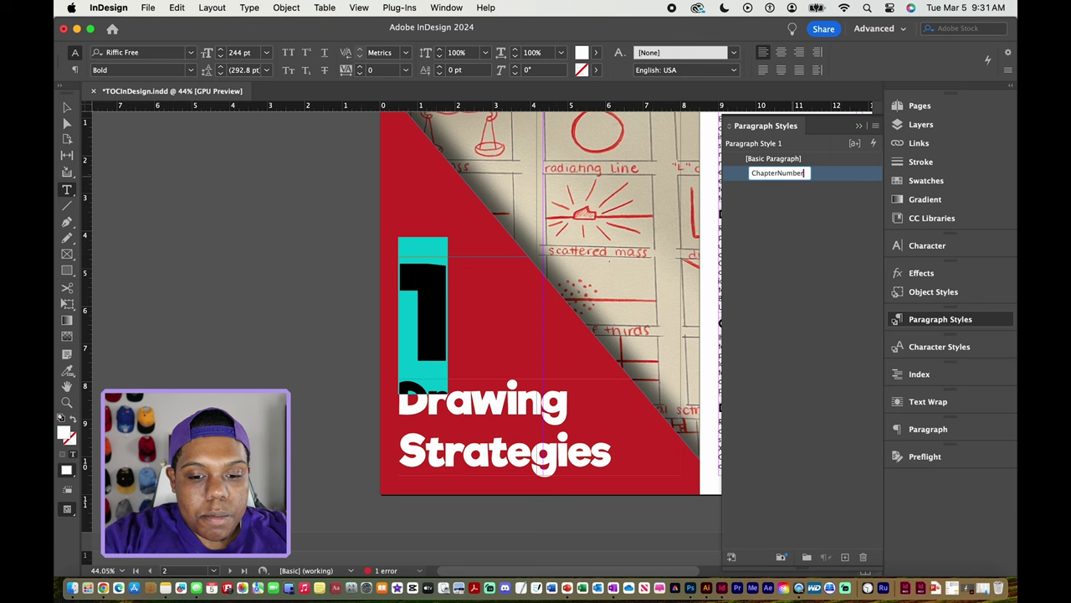
{"action": "left_click", "coordinate": [795, 212]}
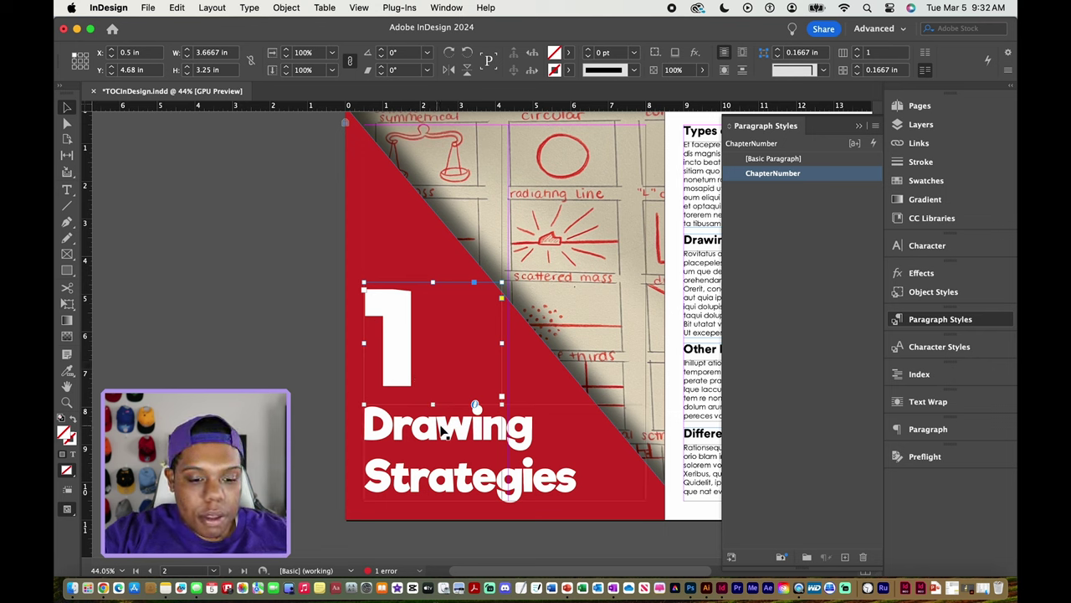
Create a paragraph style from the word "Drawing" in the chapter title, apply it and name it ChapterName
{"action": "left_click", "coordinate": [519, 431]}
{"action": "double_click", "coordinate": [519, 431]}
{"action": "left_click_drag", "start_coordinate": [541, 427], "coordinate": [365, 428]}
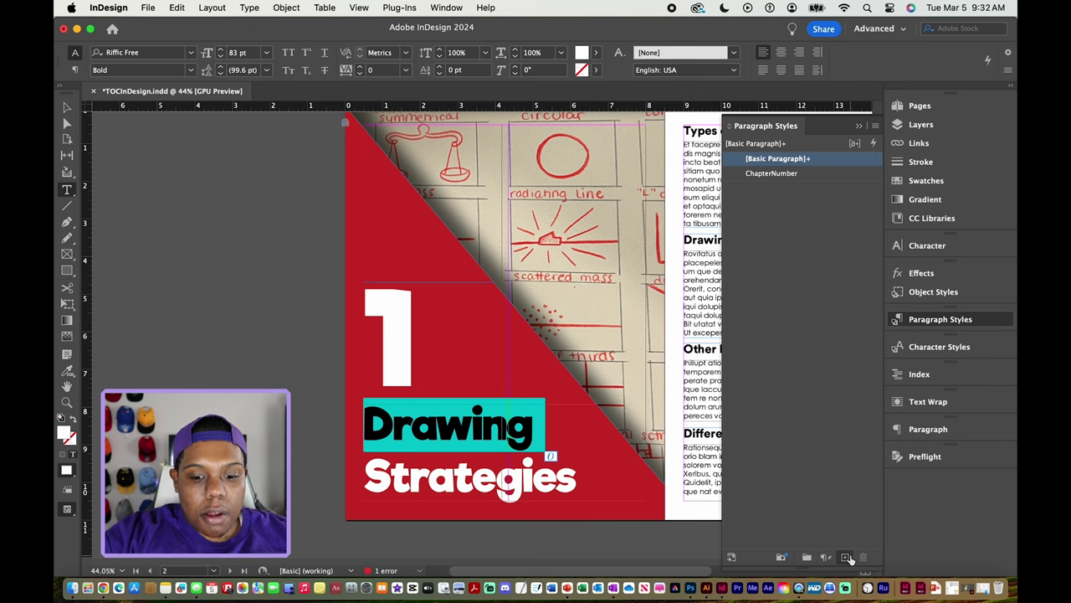
{"action": "left_click", "coordinate": [847, 558]}
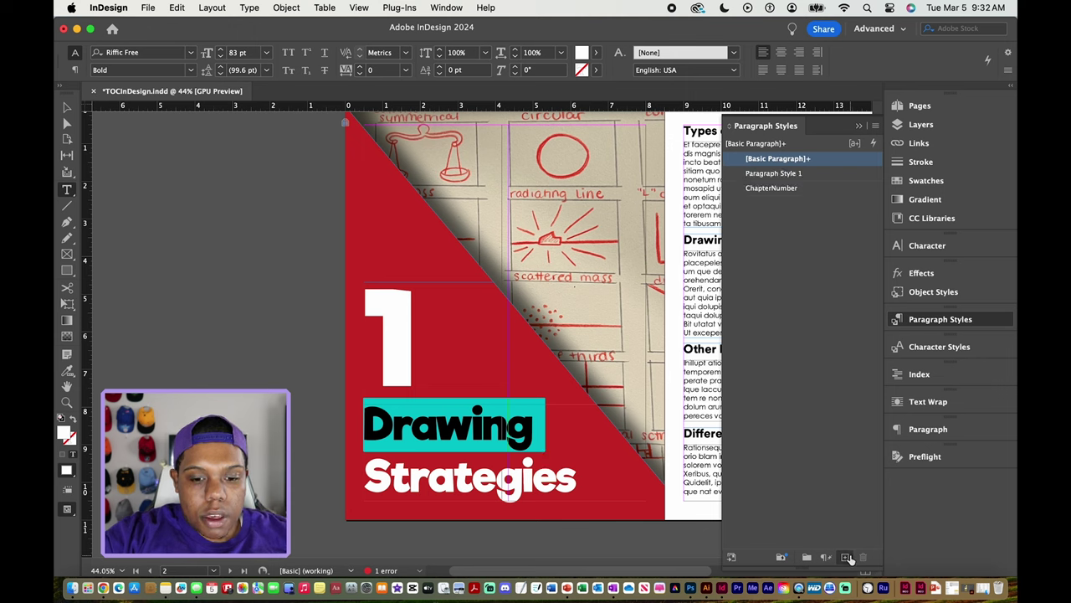
{"action": "left_click", "coordinate": [788, 175]}
{"action": "left_click", "coordinate": [789, 175]}
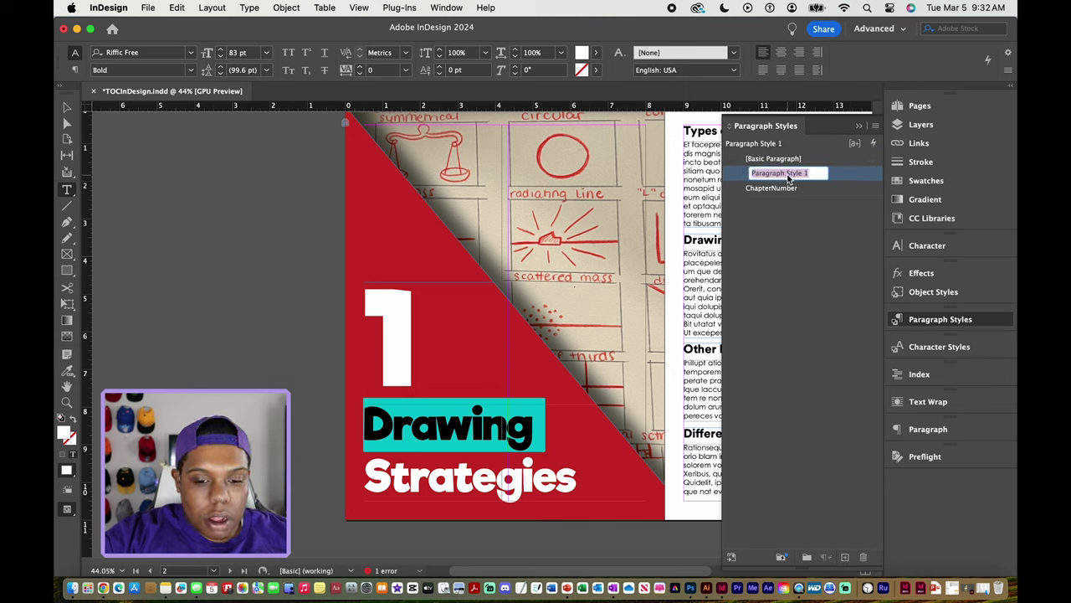
{"action": "type", "text": "C"}
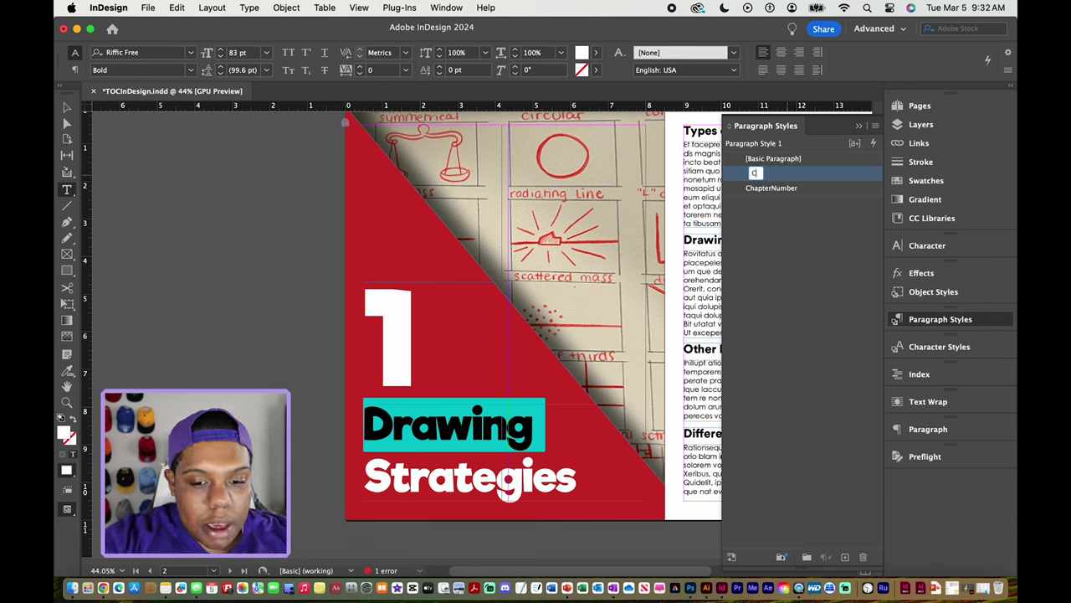
{"action": "type", "text": "hapterNam"}
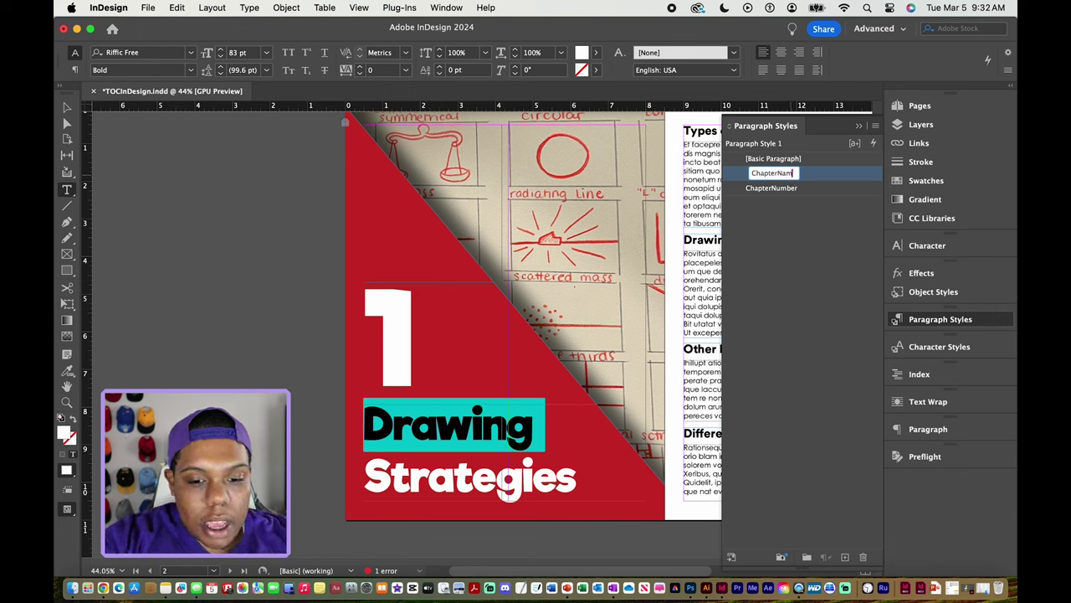
{"action": "type", "text": "e"}
{"action": "key", "text": "Return"}
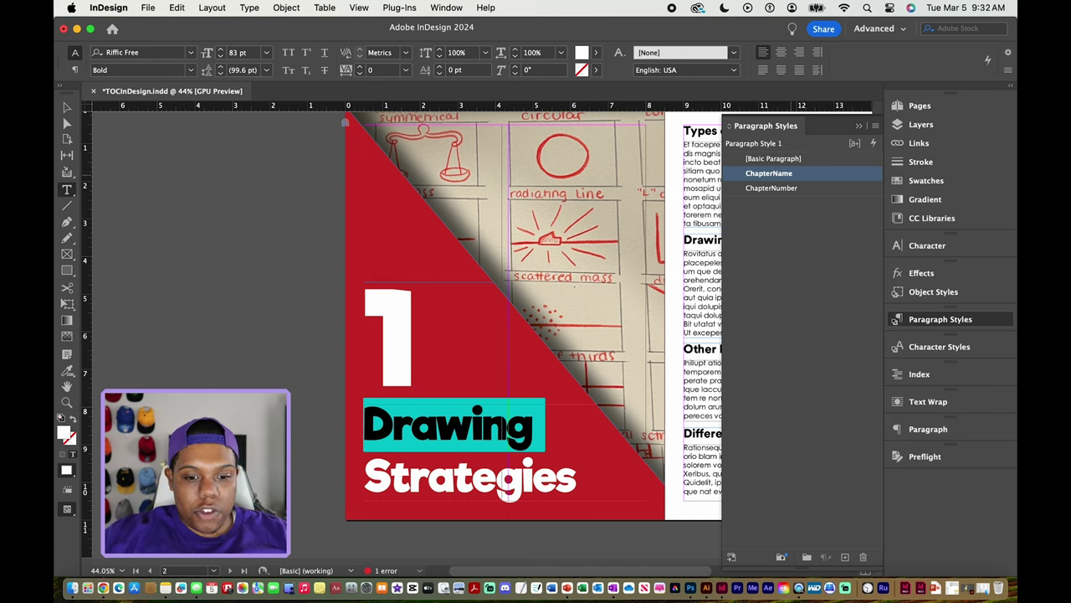
{"action": "key", "text": "Escape"}
Create a paragraph style from the "Types of Pencils" heading on page 3, apply it and name it Header
{"action": "scroll", "coordinate": [519, 226], "scroll_direction": "right", "scroll_amount": 5}
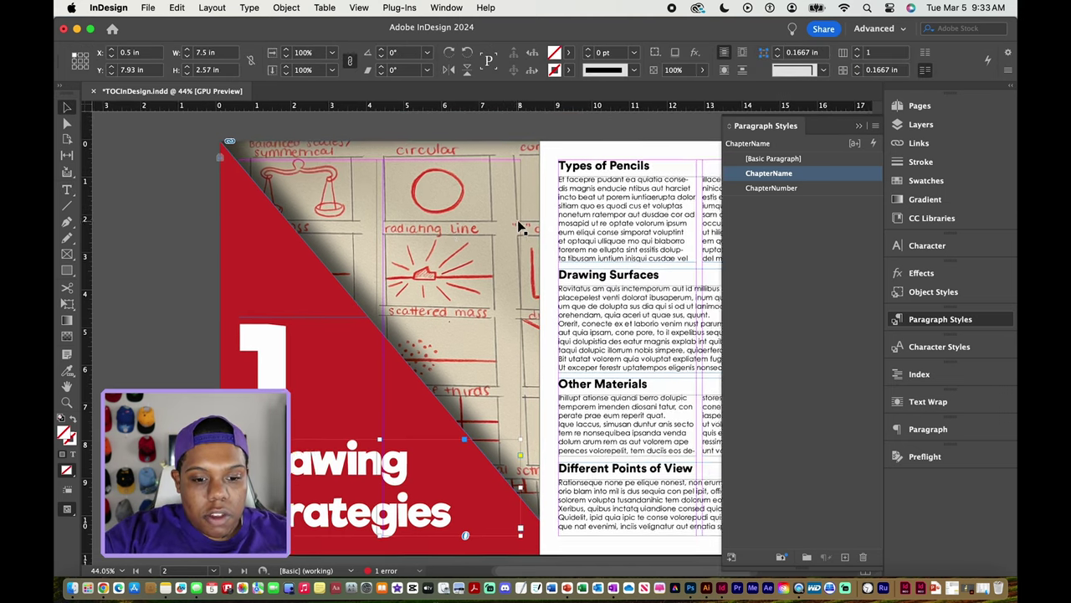
{"action": "scroll", "coordinate": [519, 226], "scroll_direction": "right", "scroll_amount": 5}
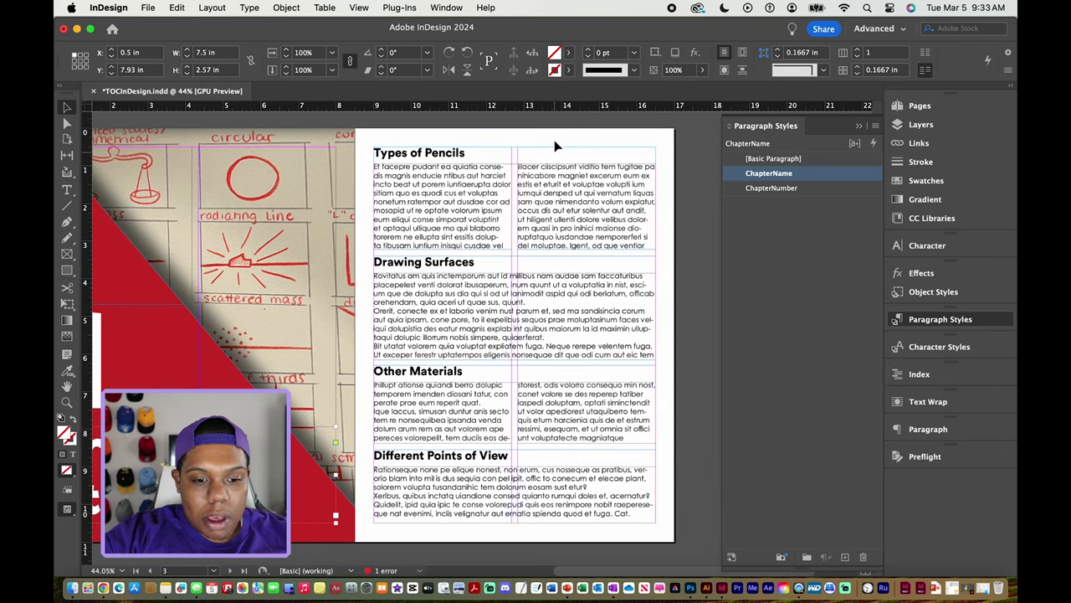
{"action": "left_click", "coordinate": [554, 139]}
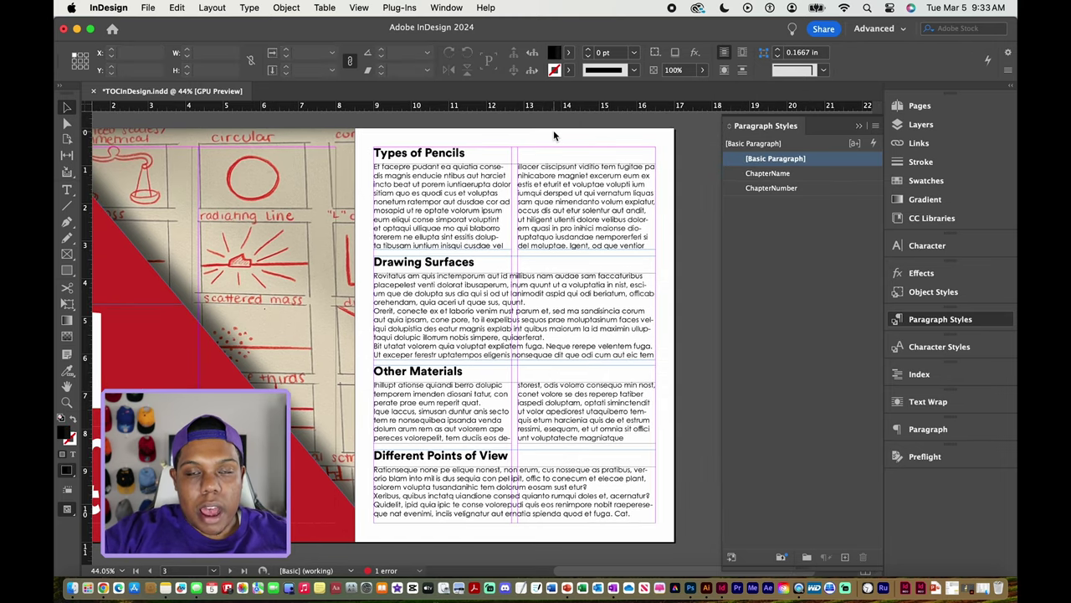
{"action": "double_click", "coordinate": [458, 154]}
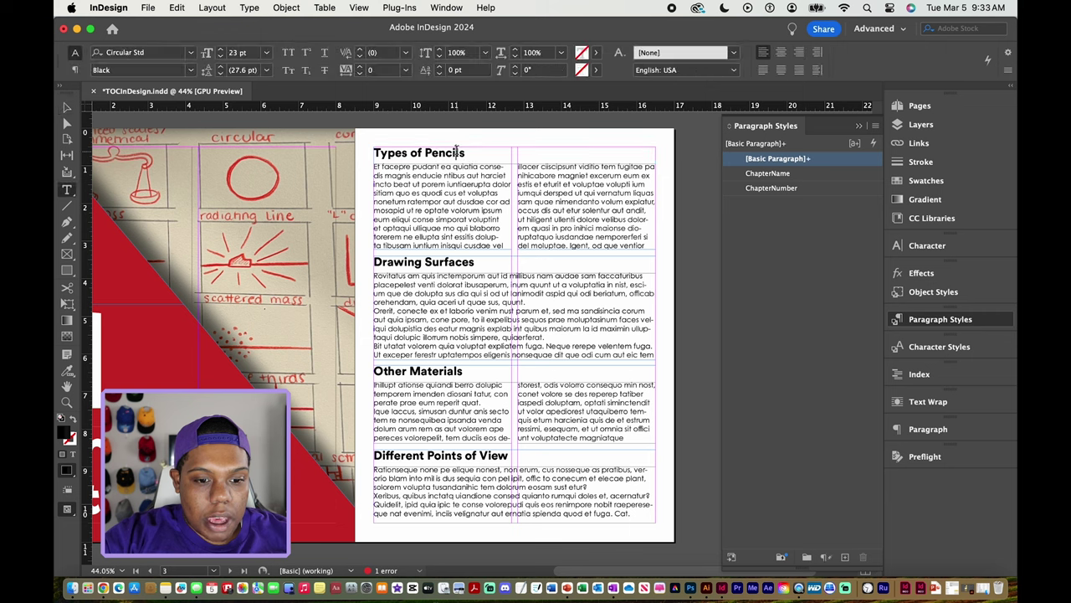
{"action": "left_click_drag", "start_coordinate": [474, 152], "coordinate": [365, 156]}
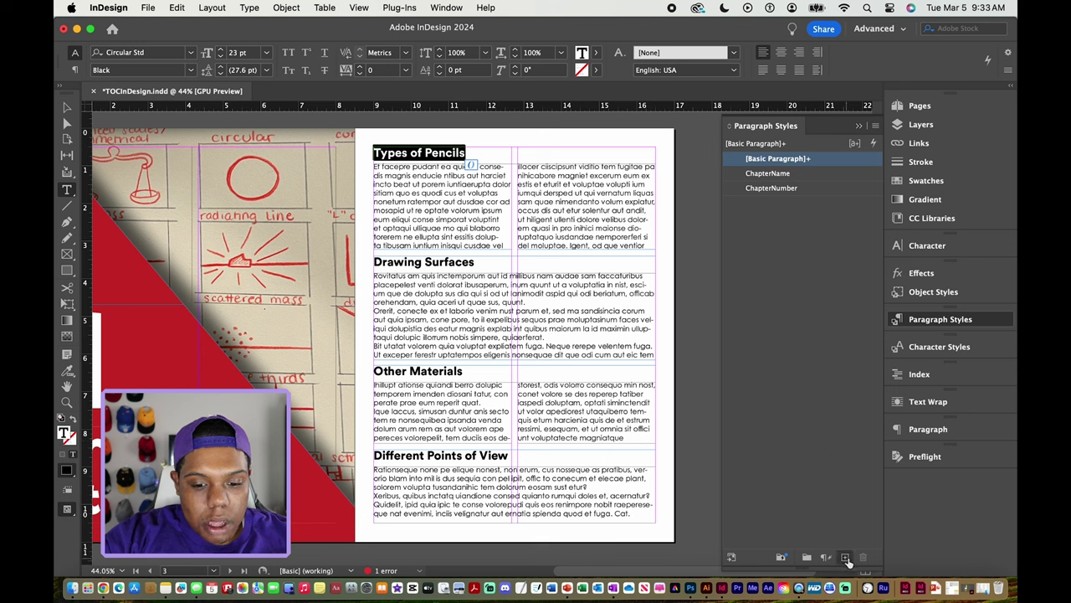
{"action": "left_click", "coordinate": [845, 558]}
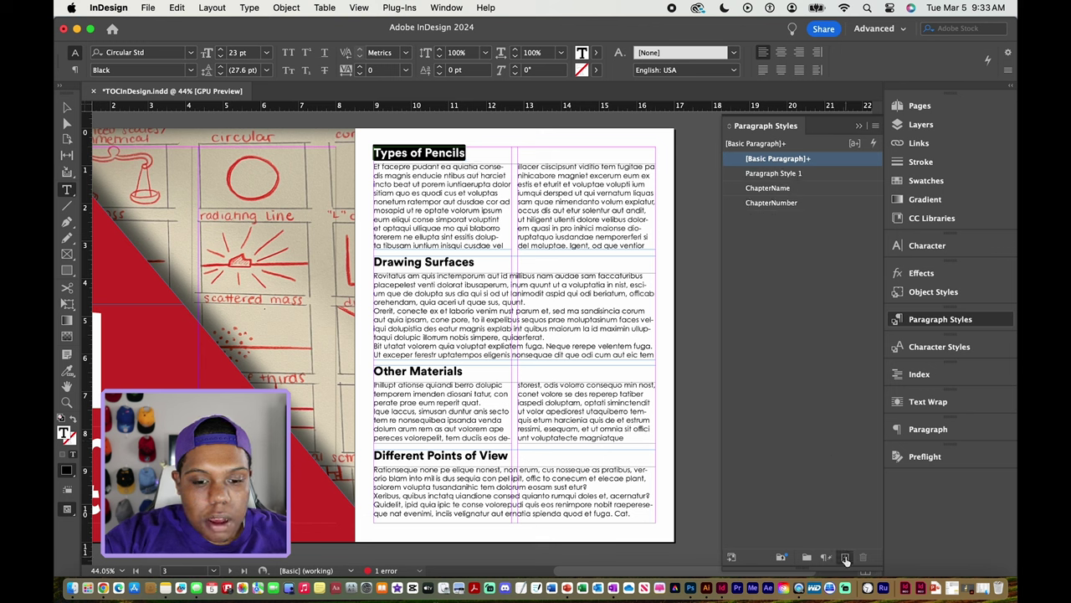
{"action": "left_click", "coordinate": [772, 175]}
{"action": "left_click", "coordinate": [772, 174]}
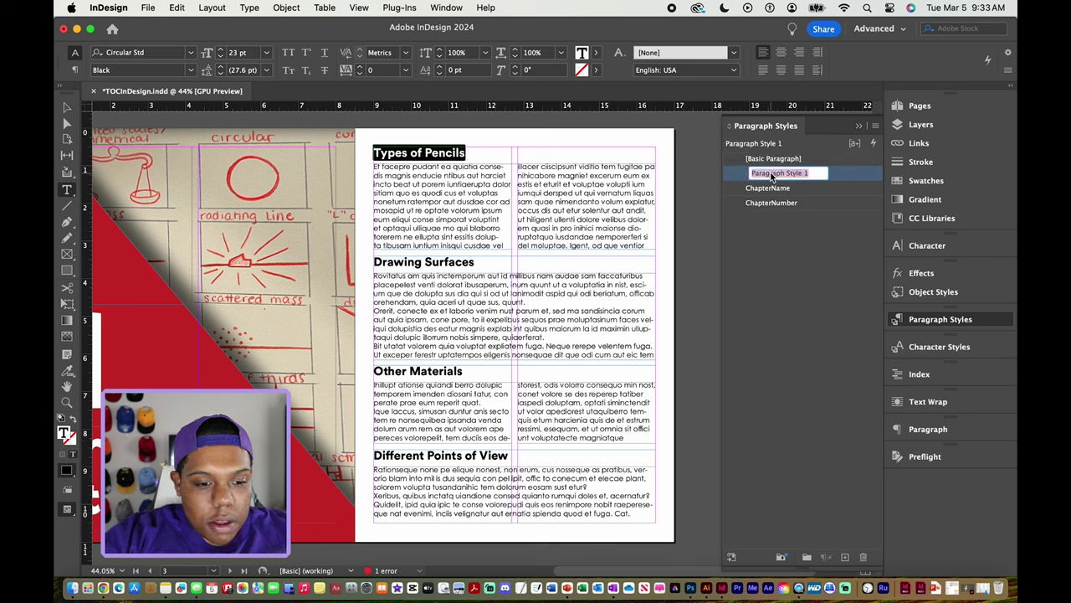
{"action": "type", "text": "Header"}
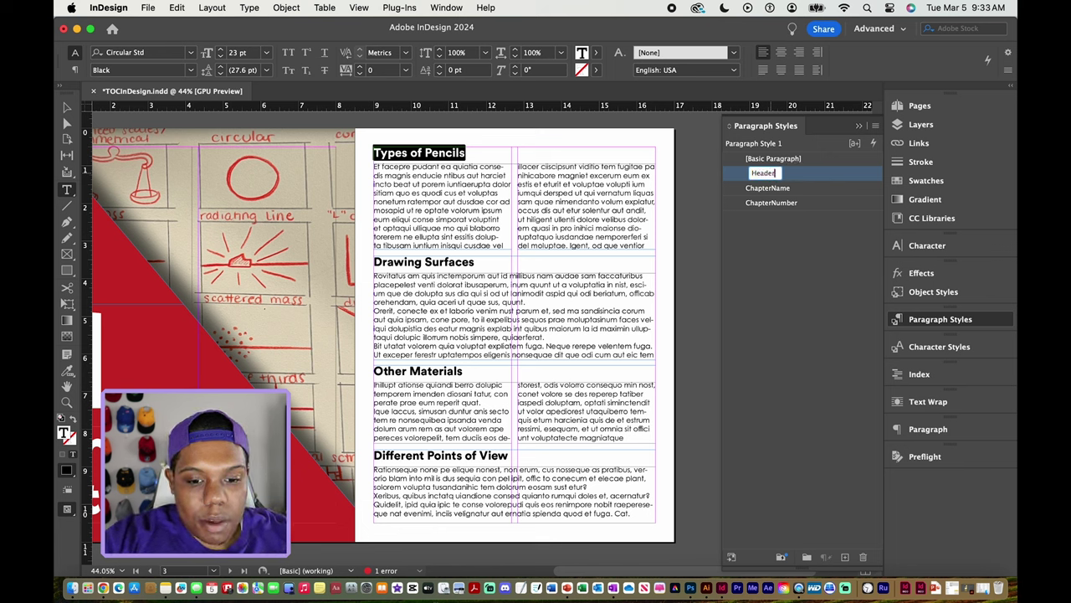
{"action": "key", "text": "Return"}
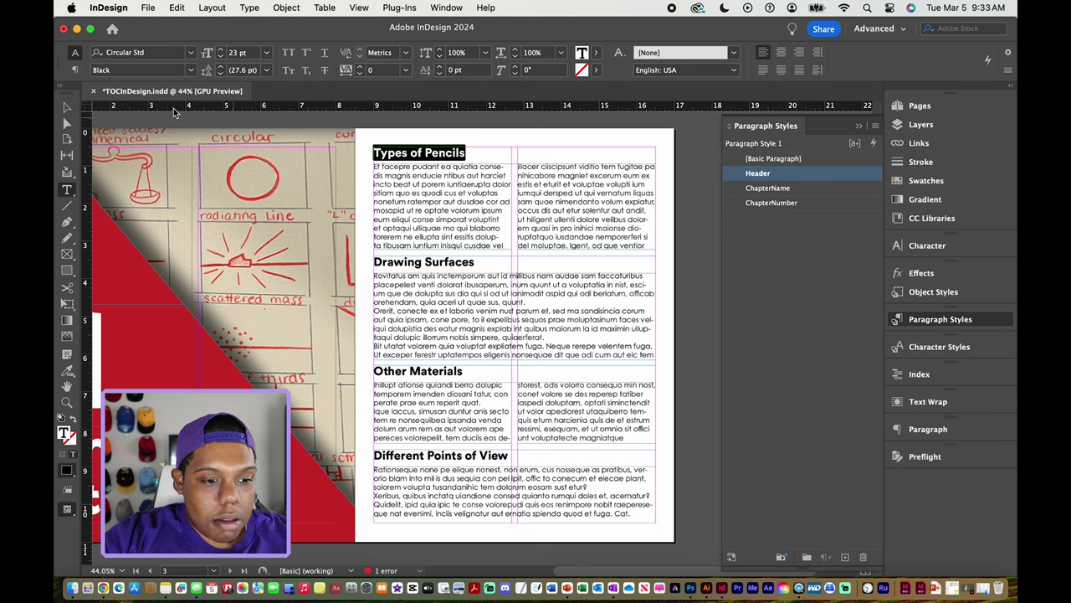
Create a paragraph style from the body text under "Types of Pencils", apply it, name it Text and deselect the frame
{"action": "left_click", "coordinate": [67, 107]}
{"action": "left_click", "coordinate": [394, 188]}
{"action": "double_click", "coordinate": [393, 188]}
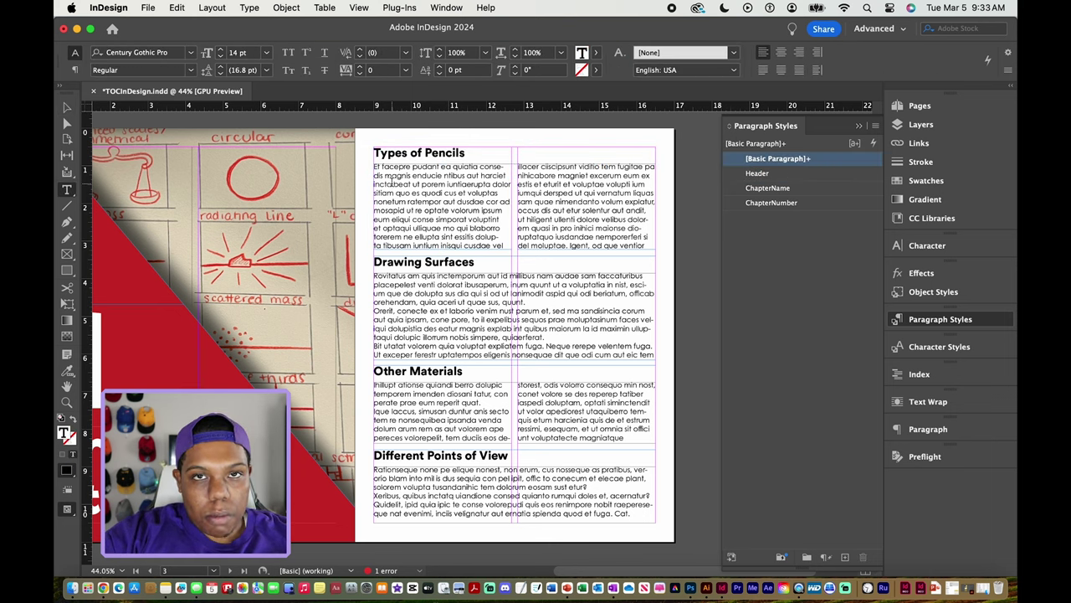
{"action": "mouse_move", "coordinate": [387, 184]}
{"action": "left_mouse_down"}
{"action": "mouse_move", "coordinate": [452, 197]}
{"action": "mouse_move", "coordinate": [489, 227]}
{"action": "left_mouse_up"}
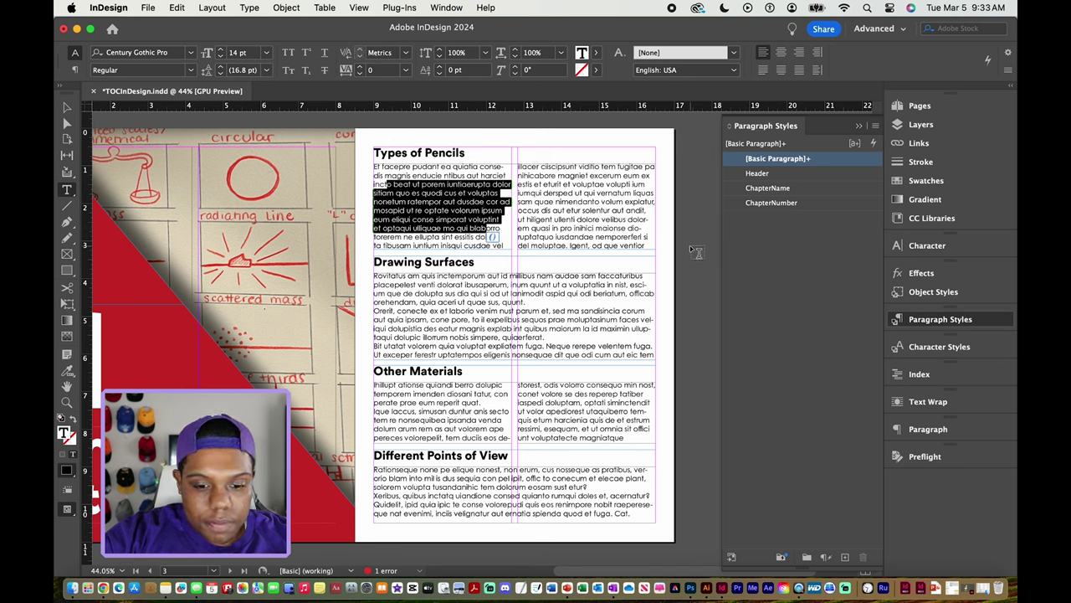
{"action": "left_click", "coordinate": [846, 557]}
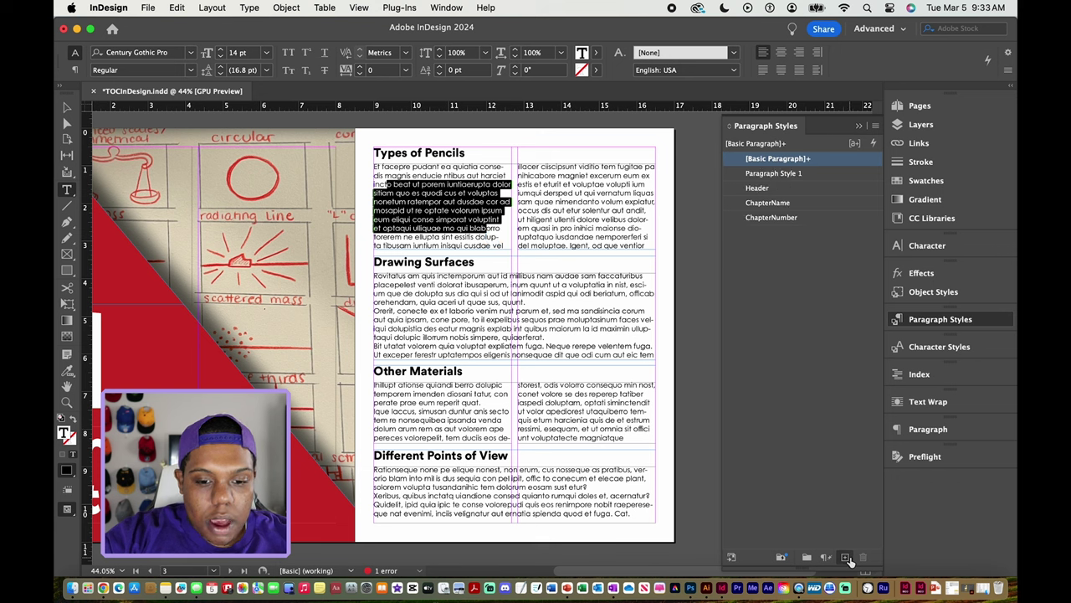
{"action": "left_click", "coordinate": [787, 176]}
{"action": "left_click", "coordinate": [794, 174]}
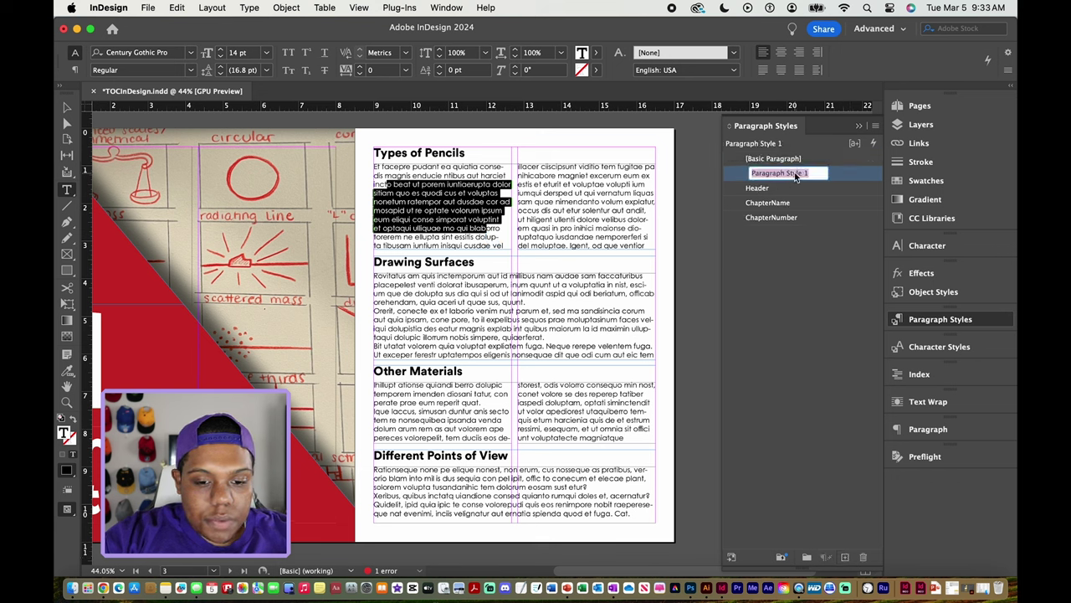
{"action": "type", "text": "Text"}
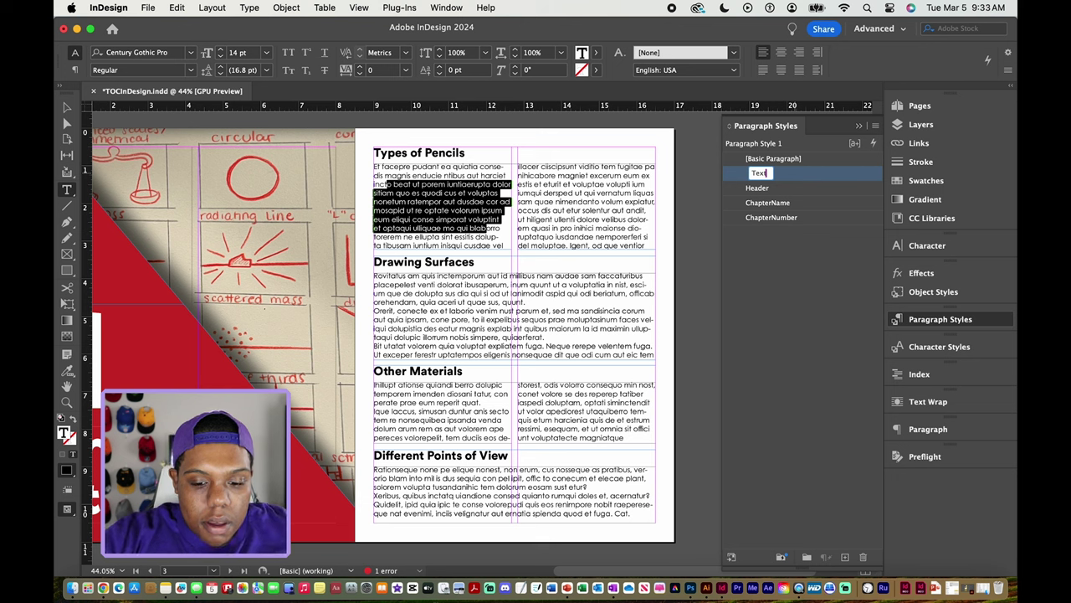
{"action": "key", "text": "Return"}
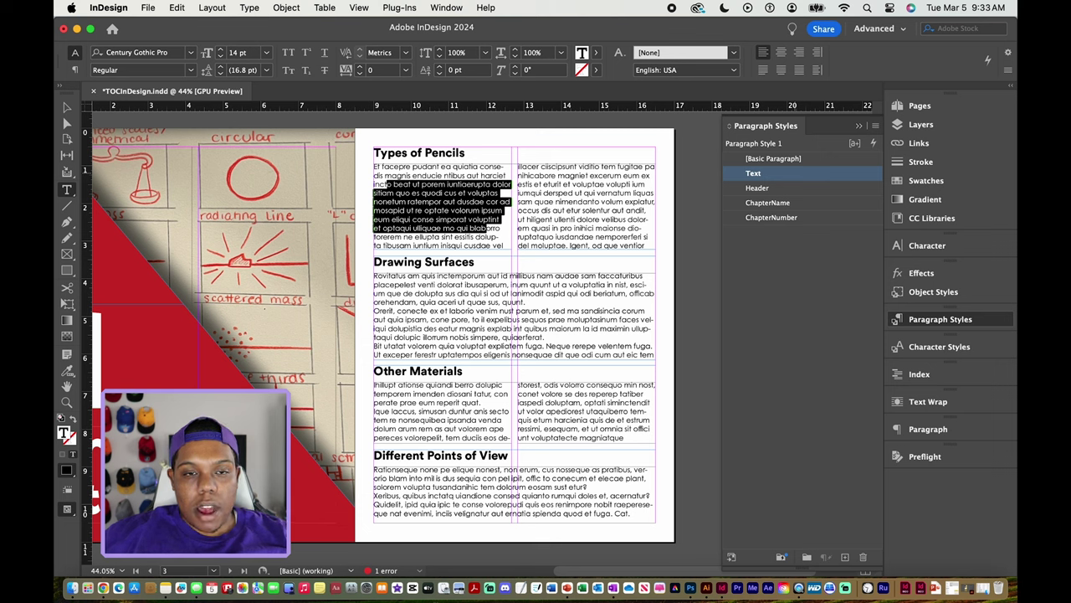
{"action": "left_click", "coordinate": [67, 107]}
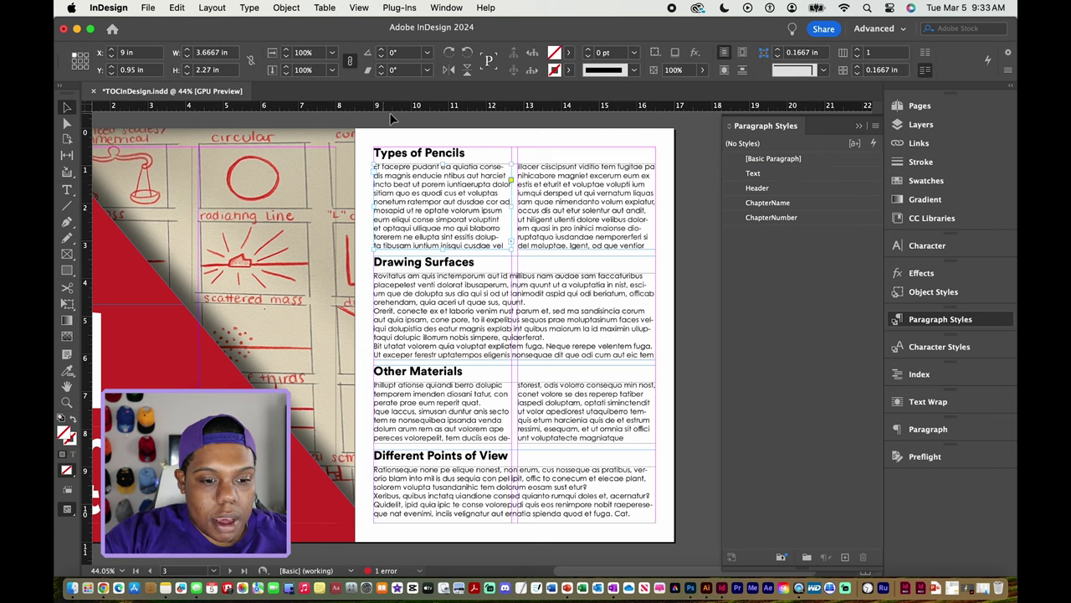
{"action": "left_click", "coordinate": [396, 119]}
On blank page 1, add a text frame spanning the margins at the page's top and enter "Table of Contents"
{"action": "scroll", "coordinate": [396, 119], "scroll_direction": "up", "scroll_amount": 15}
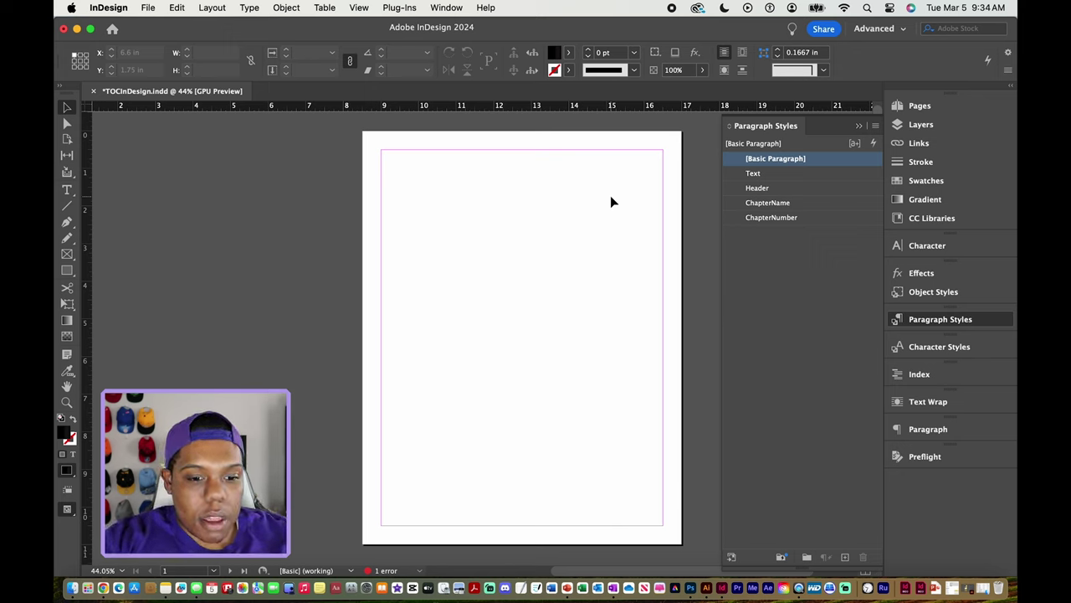
{"action": "left_click", "coordinate": [67, 190]}
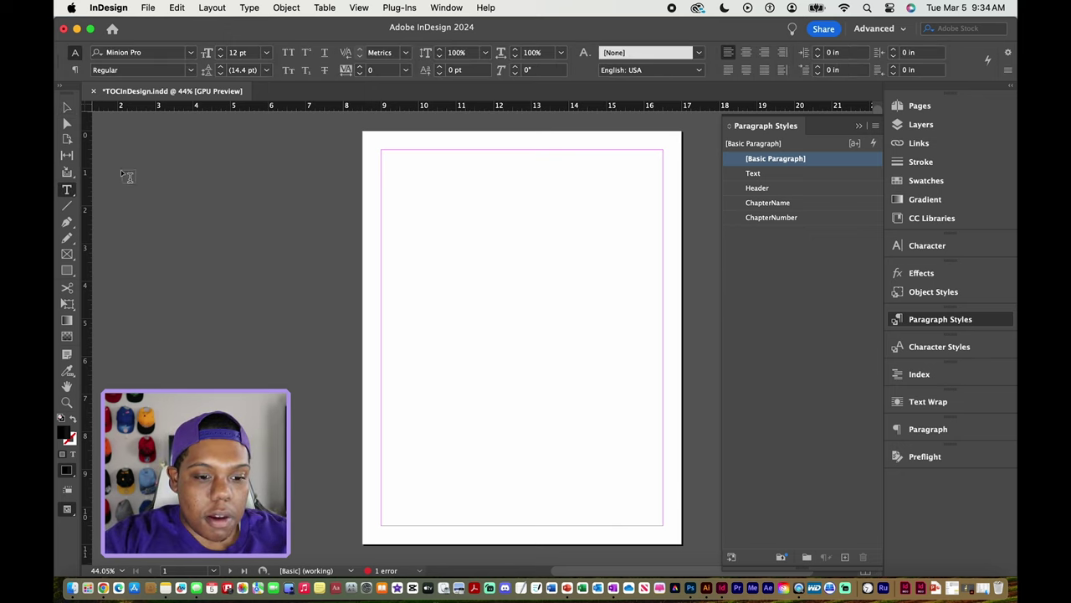
{"action": "left_click_drag", "start_coordinate": [383, 154], "coordinate": [664, 184]}
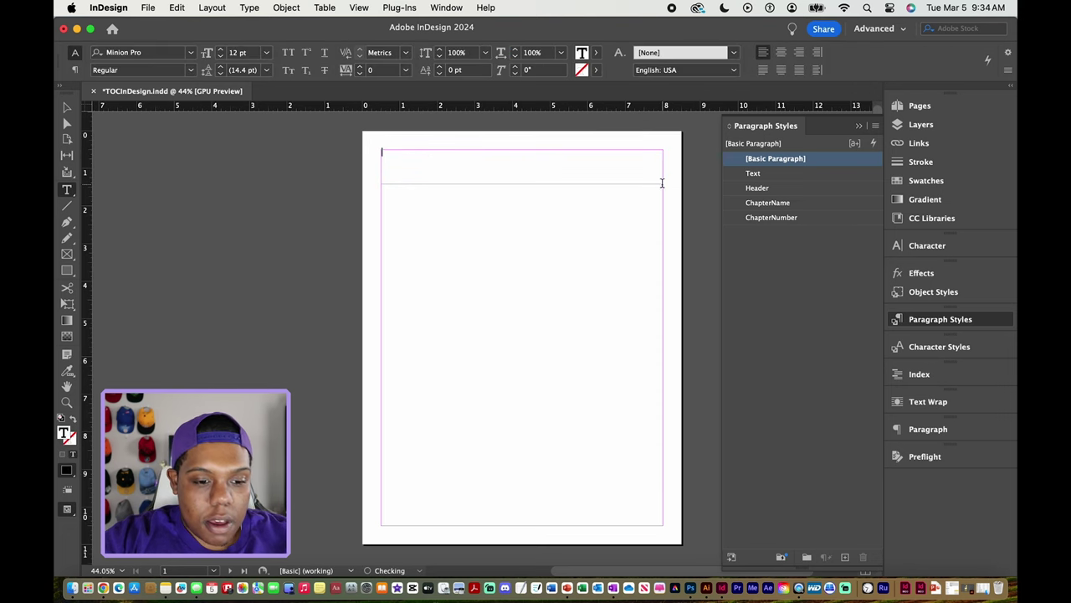
{"action": "type", "text": "T"}
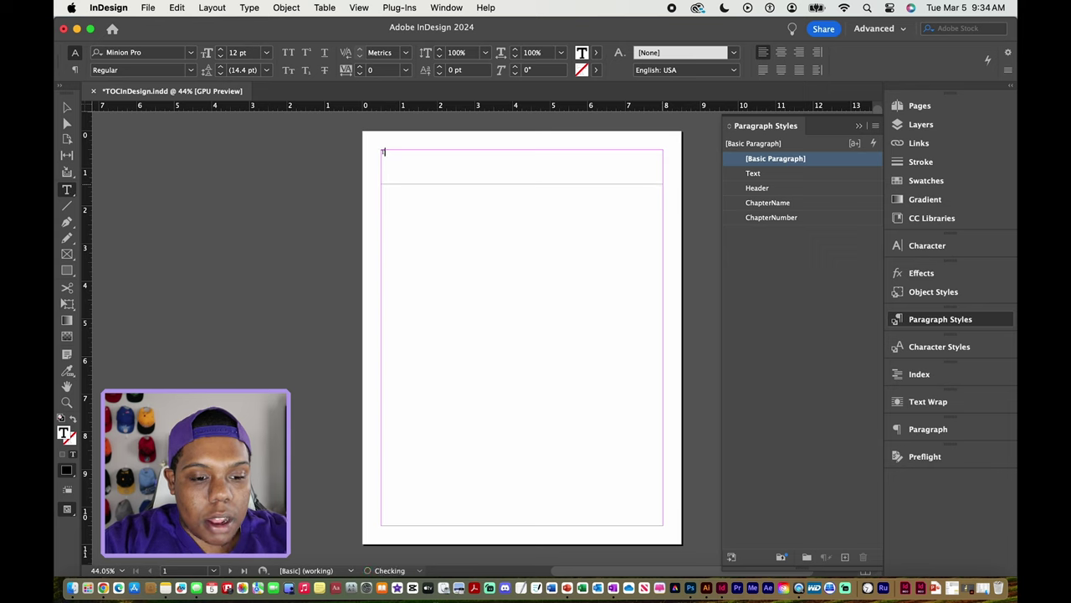
{"action": "type", "text": "able of Contents"}
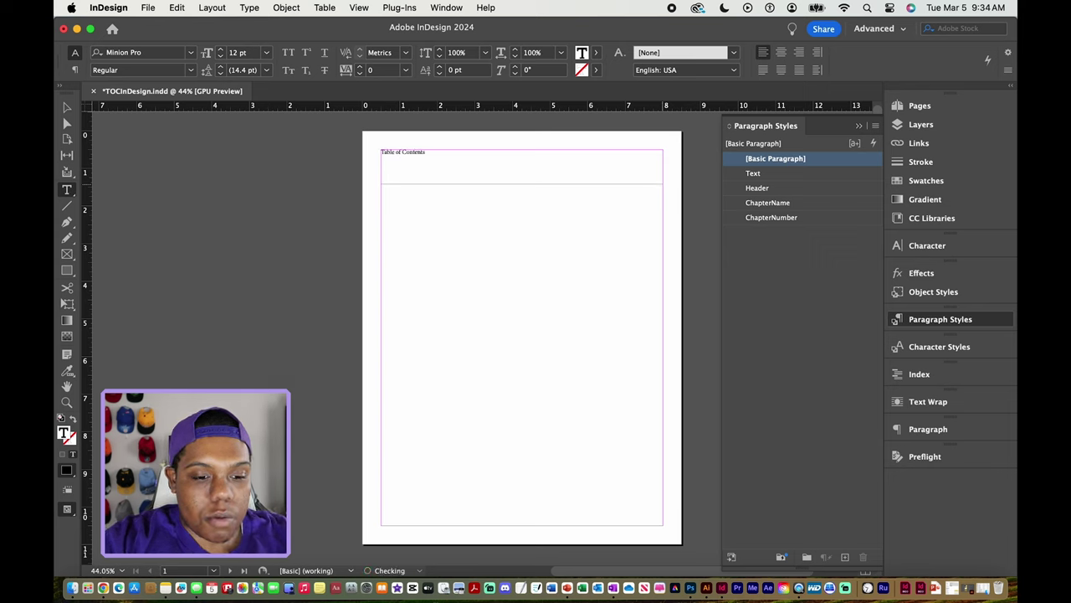
Format the "Table of Contents" title in Riffic Free Bold at 36 pt and center it
{"action": "triple_click", "coordinate": [430, 161]}
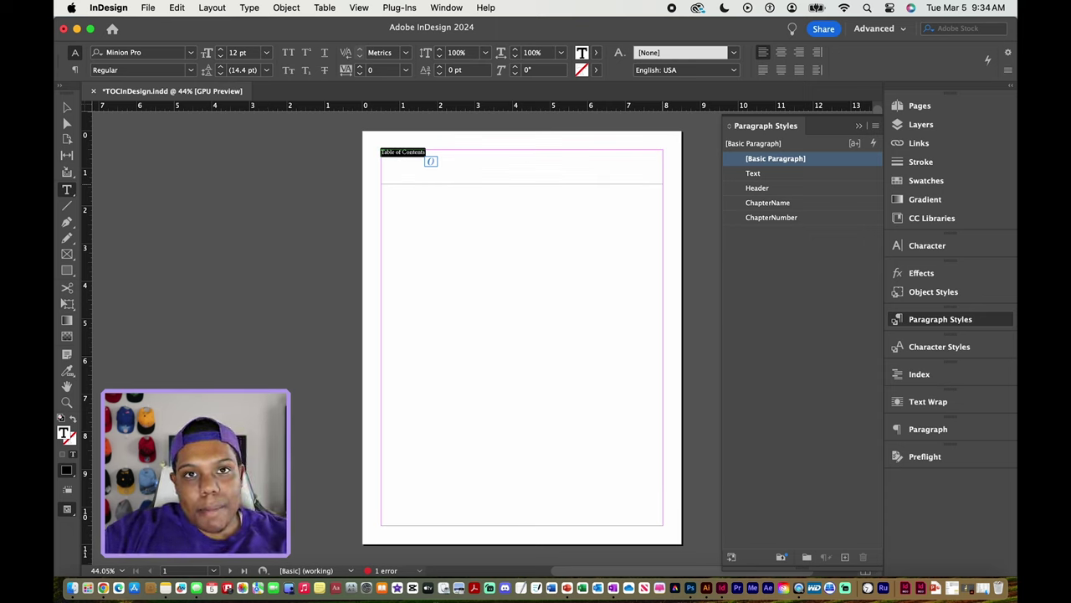
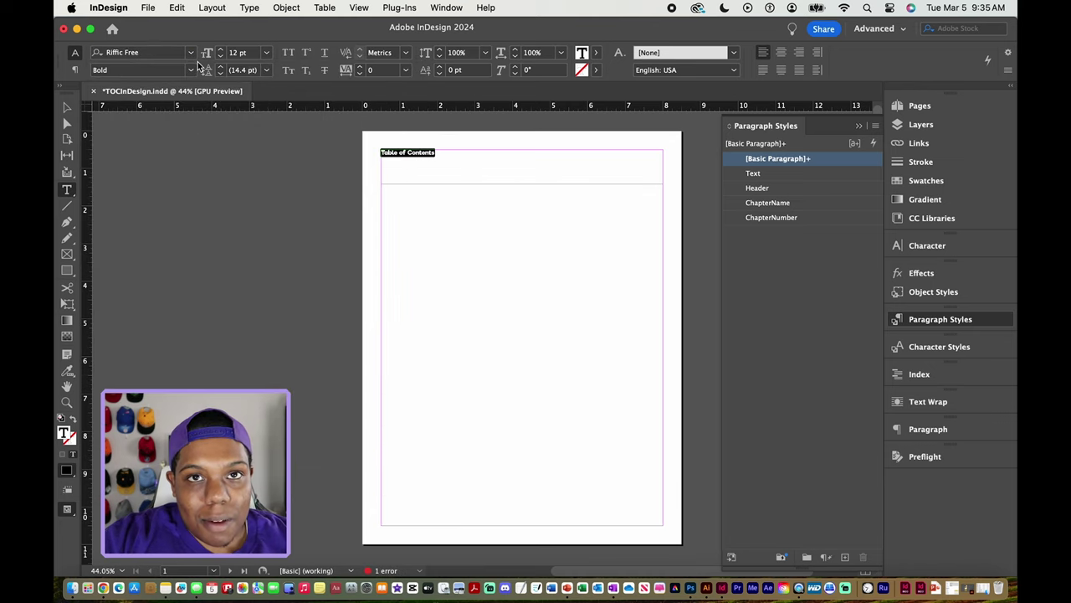
{"action": "left_click", "coordinate": [250, 53]}
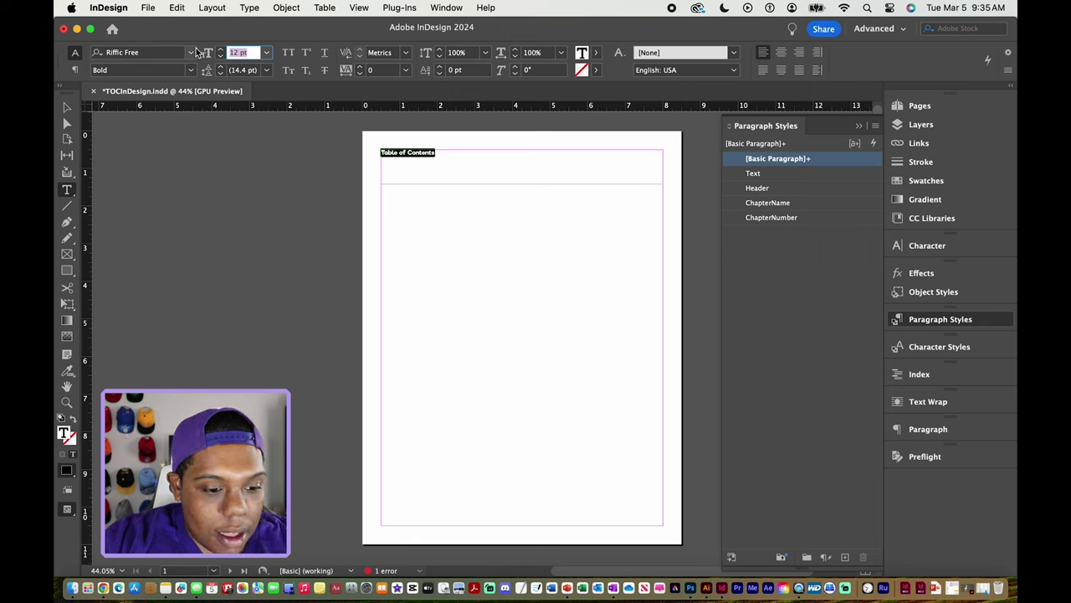
{"action": "type", "text": "36"}
{"action": "key", "text": "Return"}
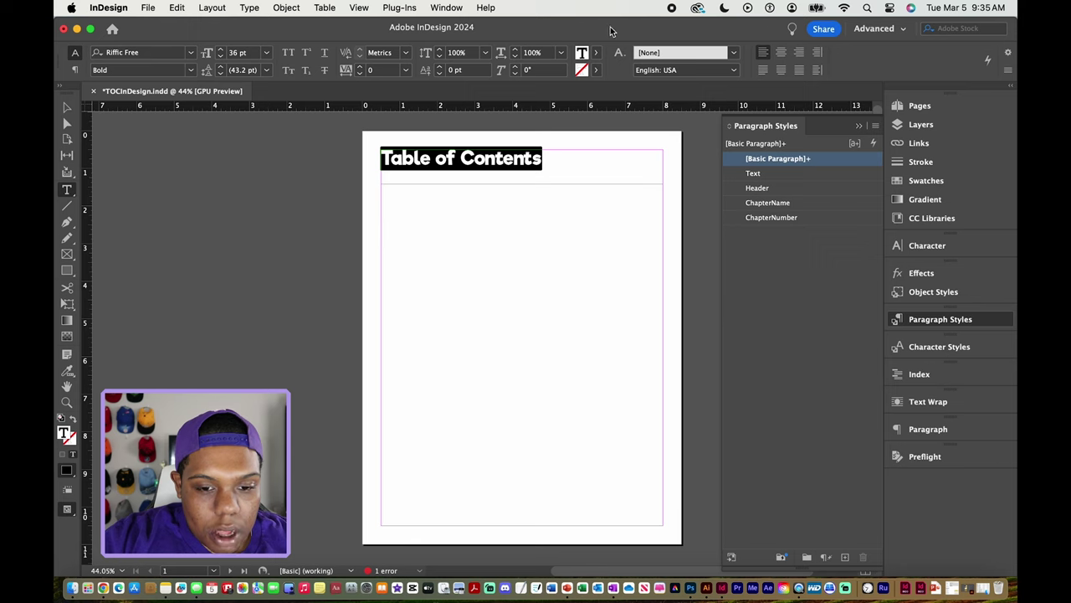
{"action": "left_click", "coordinate": [784, 53]}
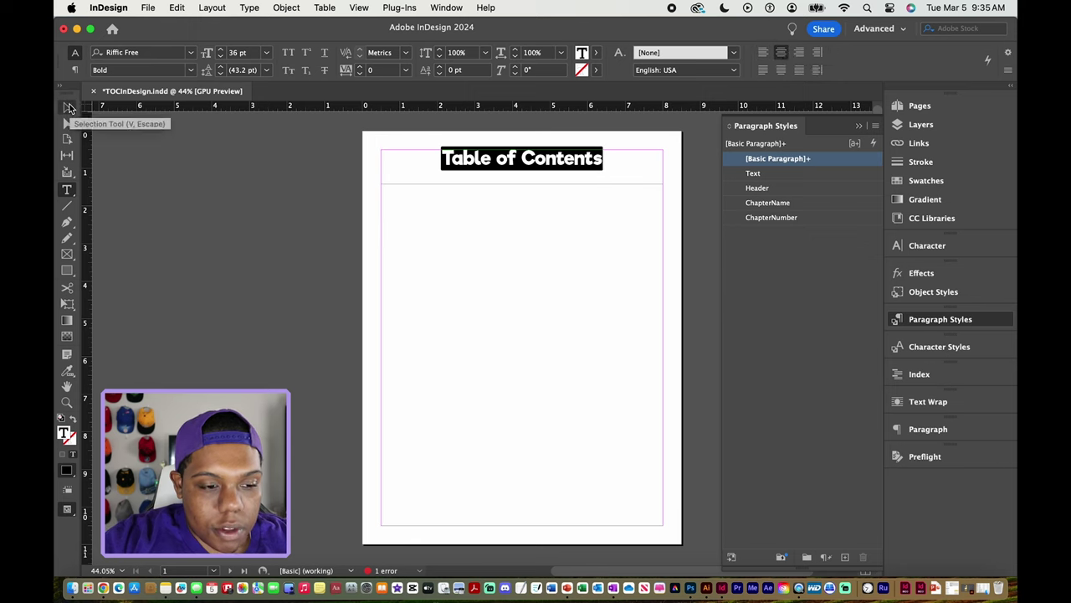
Shorten the title's text frame by raising its bottom edge closer to the text, and deselect it
{"action": "left_click", "coordinate": [68, 107]}
{"action": "left_click_drag", "start_coordinate": [519, 184], "coordinate": [522, 175]}
{"action": "left_click", "coordinate": [537, 194]}
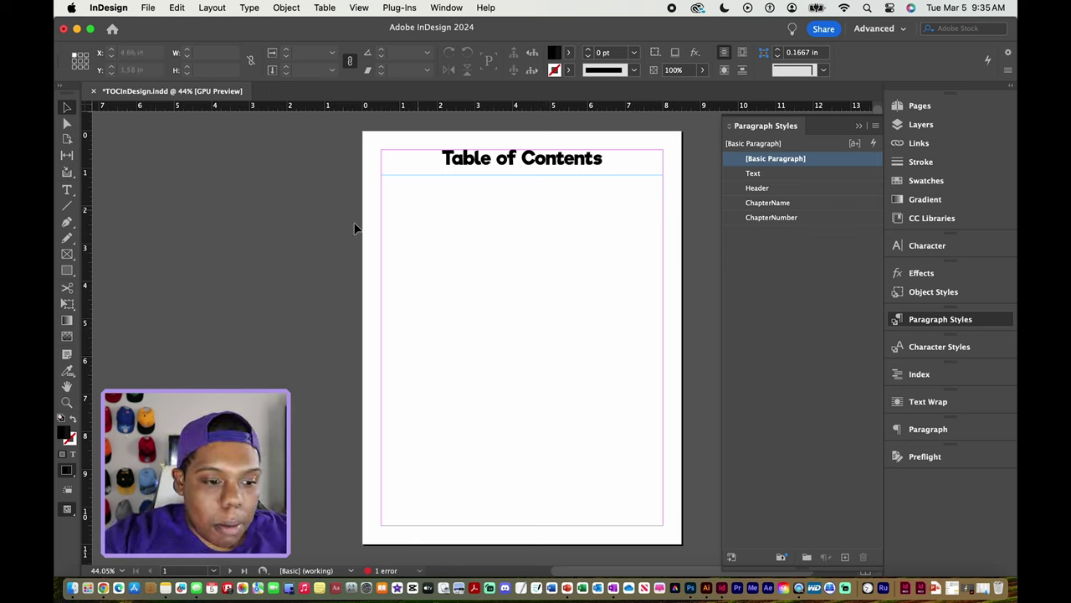
Add a text frame over the page's left half, from below the title to the bottom margin, containing "Chapter Head" and "Subhead" on separate lines
{"action": "left_click", "coordinate": [68, 191]}
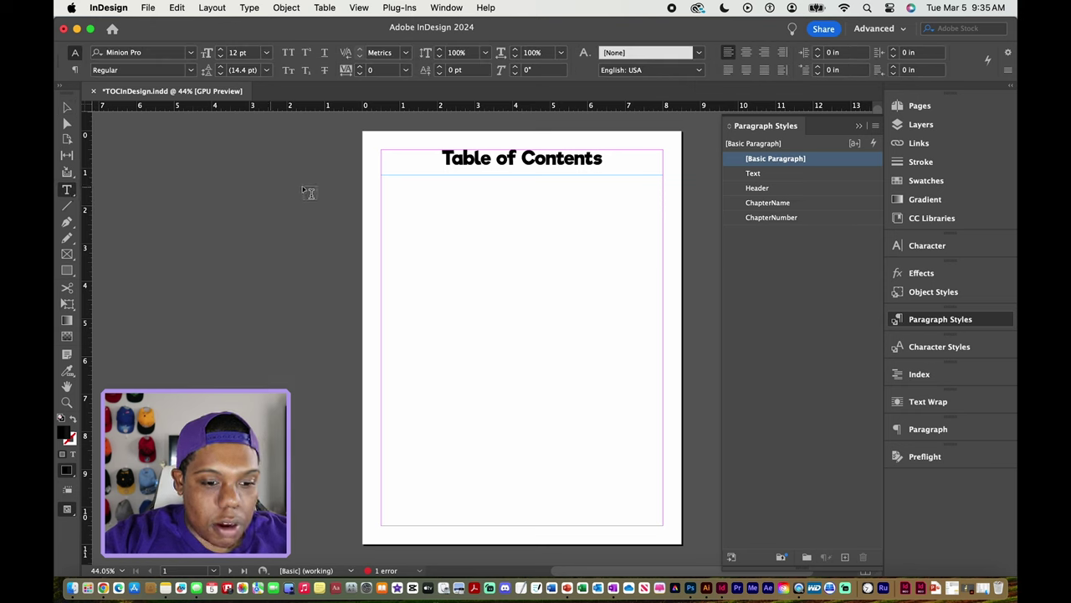
{"action": "left_click_drag", "start_coordinate": [384, 183], "coordinate": [525, 524]}
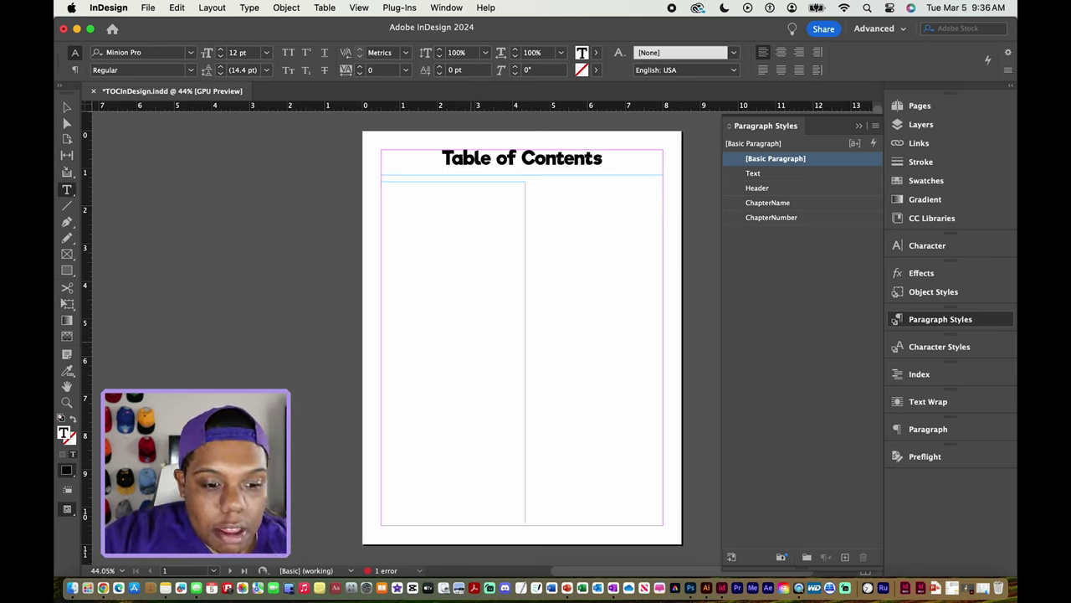
{"action": "type", "text": "Chapter Head "}
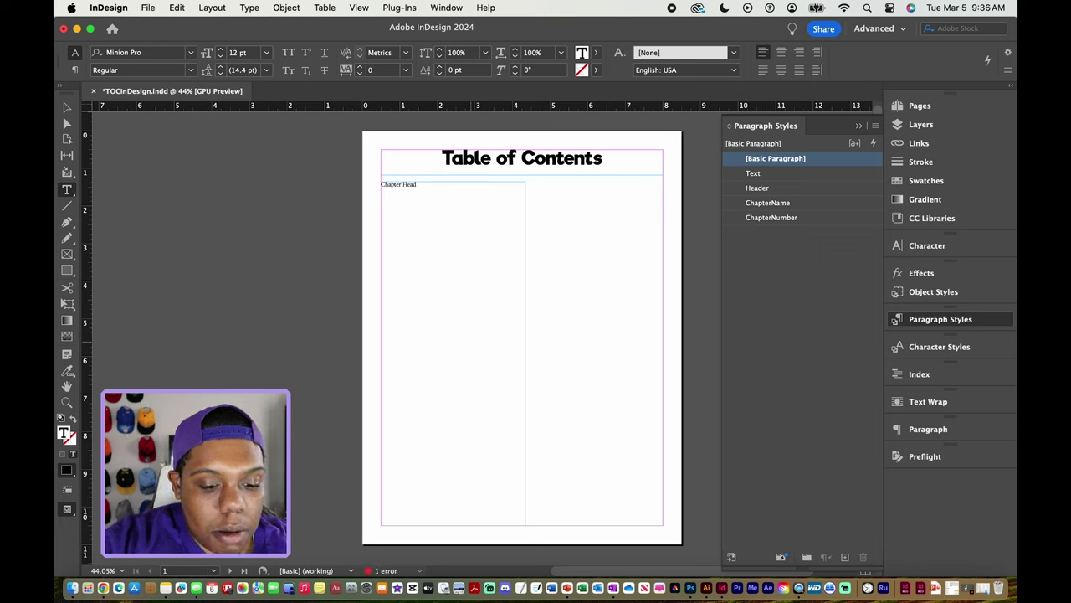
{"action": "type", "text": "Subhead"}
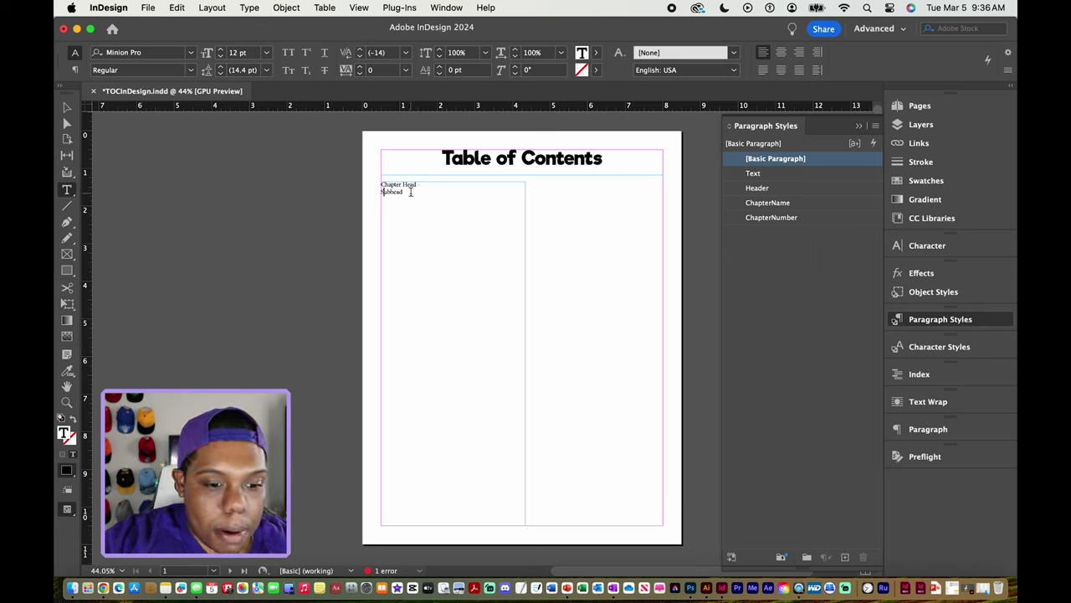
{"action": "left_click", "coordinate": [382, 191]}
{"action": "key", "text": "Tab"}
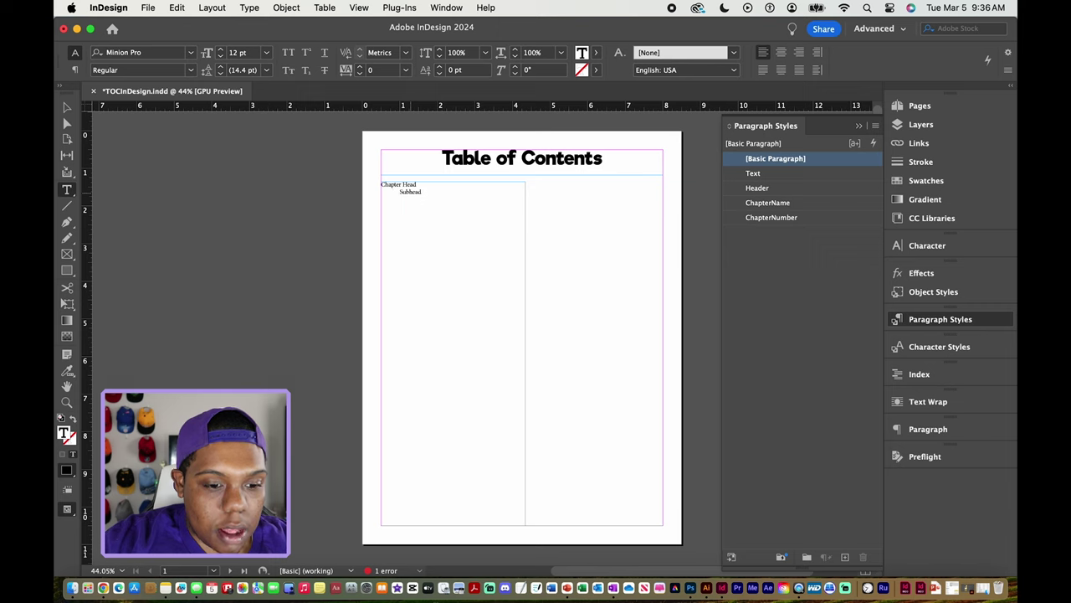
{"action": "key", "text": "BackSpace"}
{"action": "left_click", "coordinate": [425, 199]}
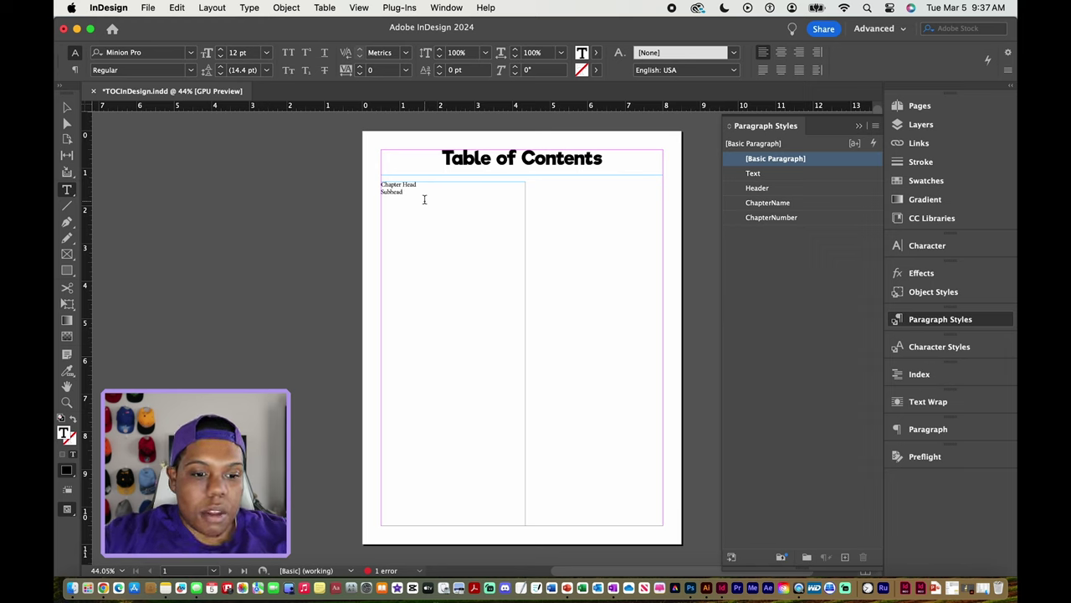
Format the "Chapter Head" line in Circular Std Black at 20 pt
{"action": "left_click_drag", "start_coordinate": [423, 185], "coordinate": [371, 184]}
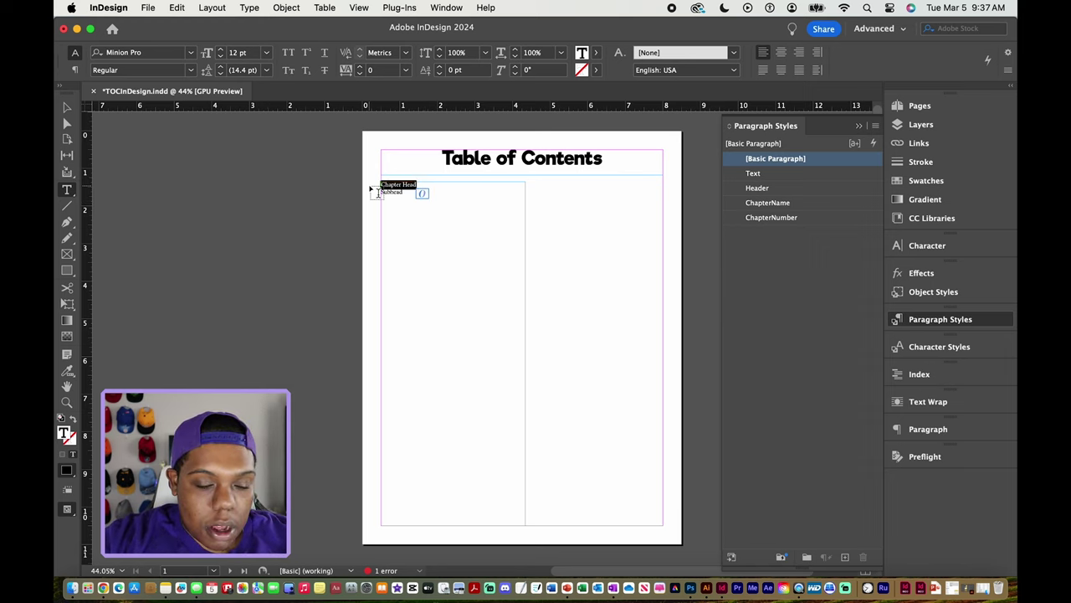
{"action": "left_click", "coordinate": [192, 54]}
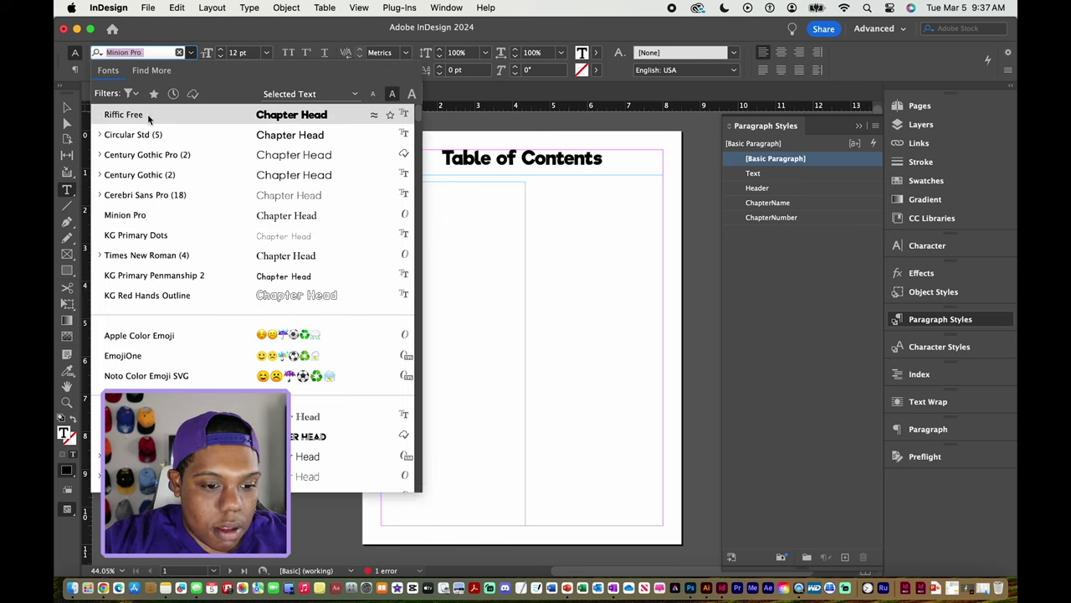
{"action": "left_click", "coordinate": [100, 137]}
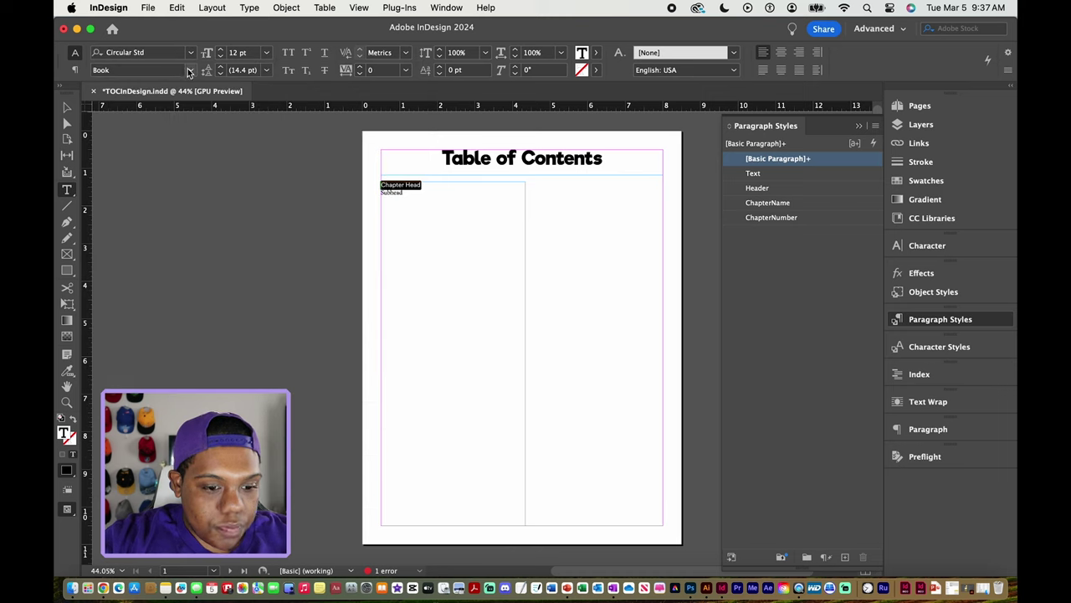
{"action": "left_click", "coordinate": [189, 73]}
{"action": "left_click", "coordinate": [128, 139]}
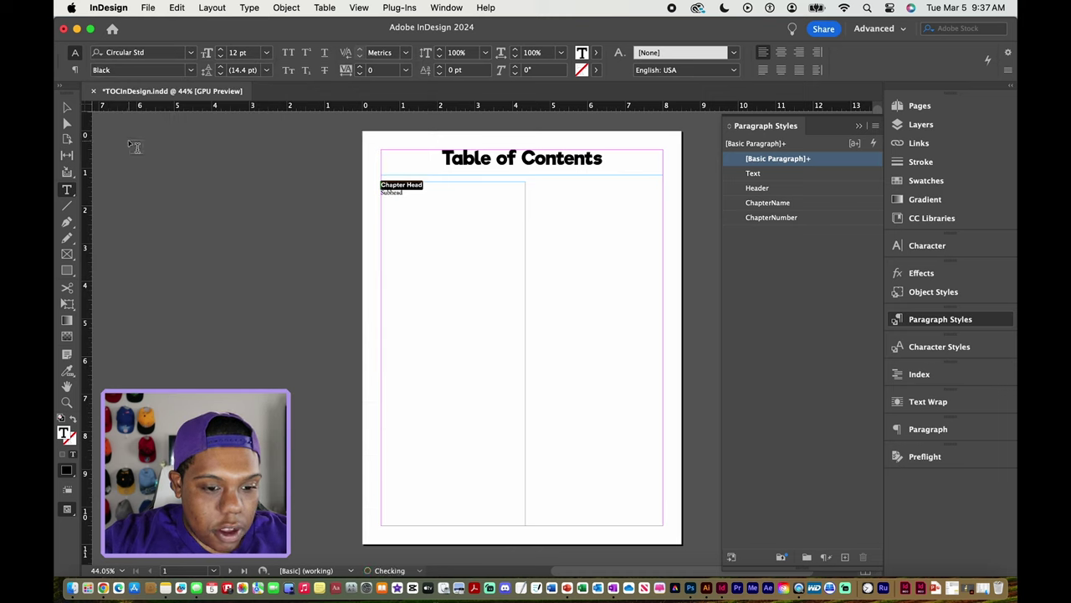
{"action": "key", "text": "Tab"}
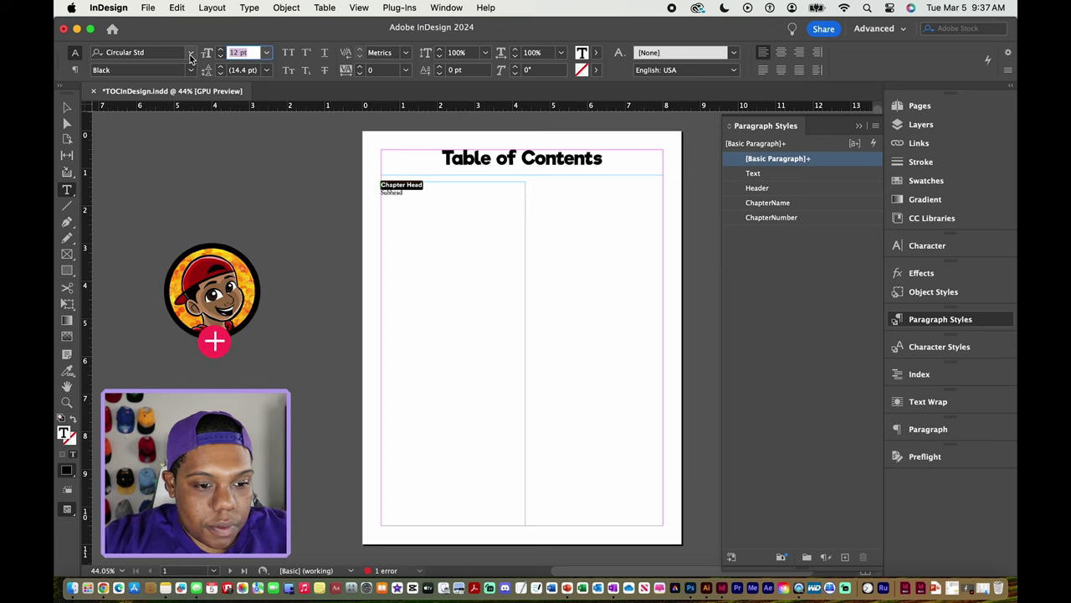
{"action": "type", "text": "20"}
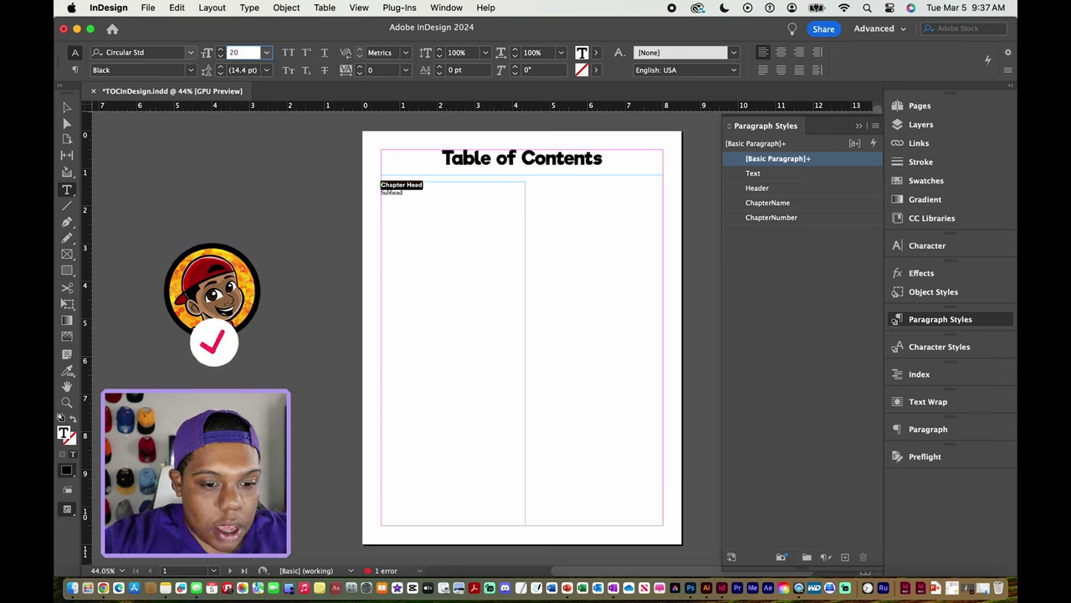
{"action": "key", "text": "Return"}
{"action": "left_click", "coordinate": [473, 217]}
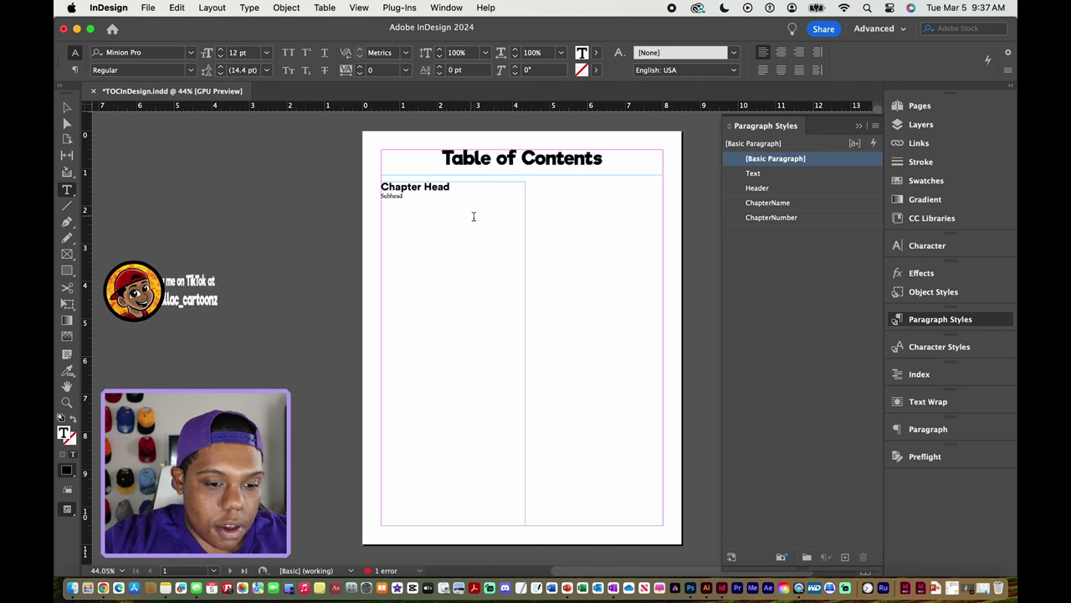
Set the font size of the "Subhead" line to 16 pt
{"action": "left_click", "coordinate": [413, 195]}
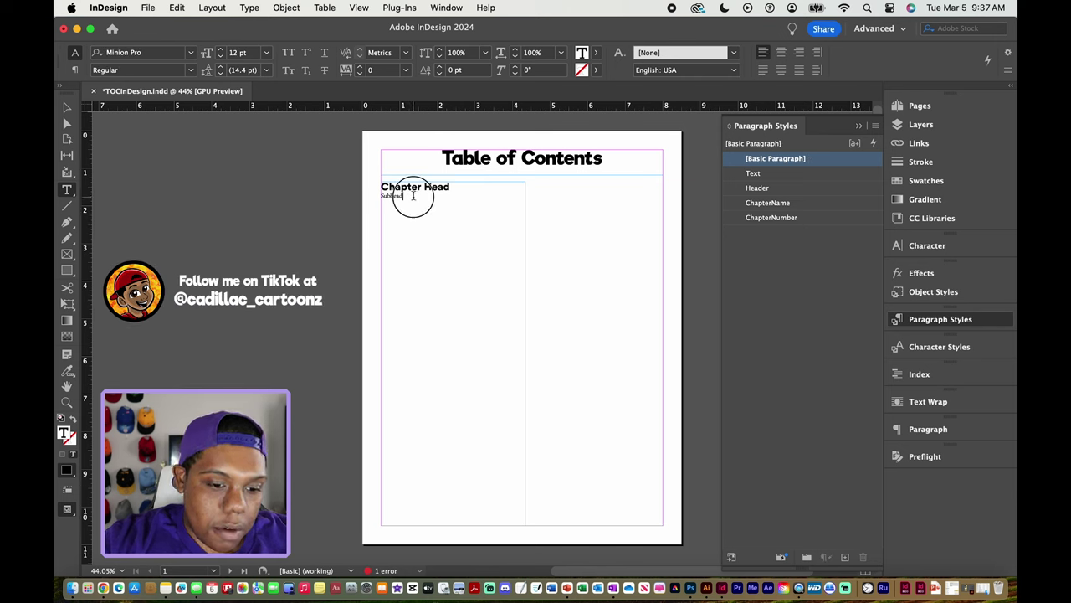
{"action": "left_click_drag", "start_coordinate": [413, 195], "coordinate": [371, 195]}
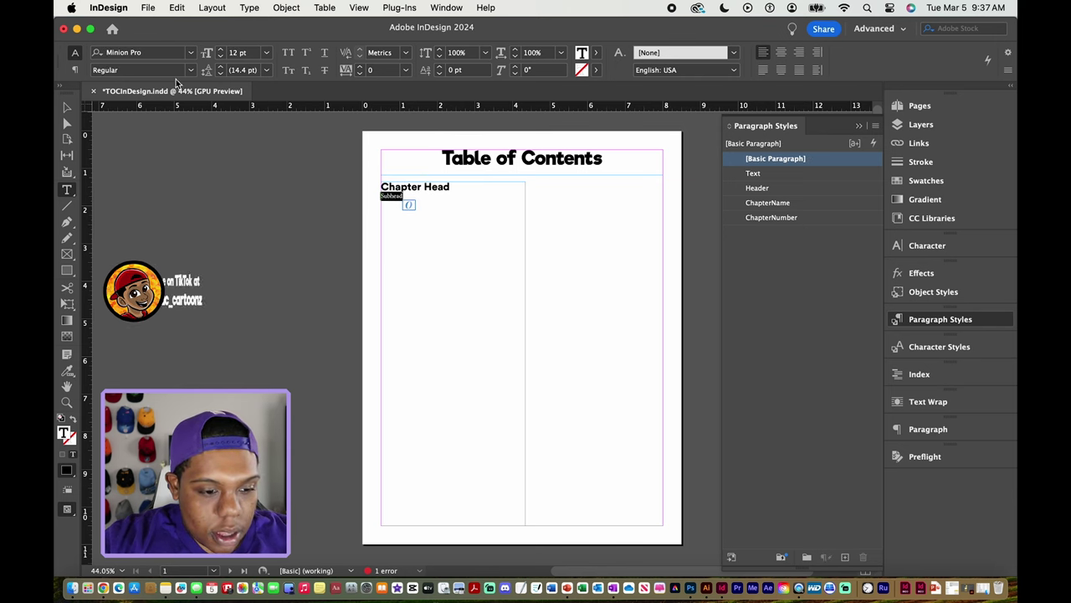
{"action": "triple_click", "coordinate": [251, 52]}
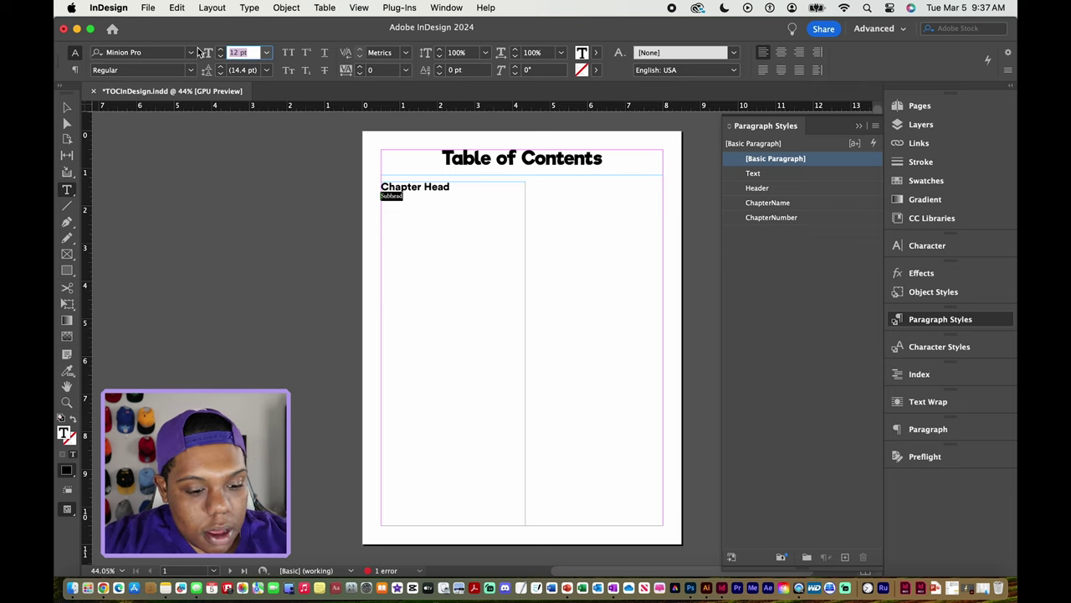
{"action": "type", "text": "16"}
{"action": "key", "text": "Return"}
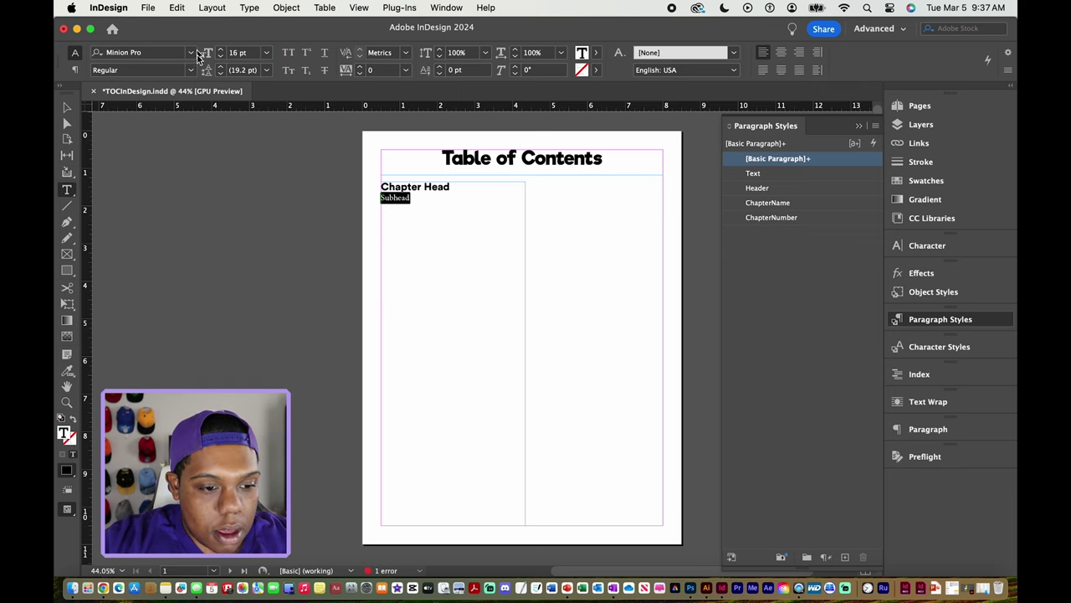
Change the font of the "Subhead" line to Circular Std Book and deselect the text
{"action": "left_click", "coordinate": [192, 54]}
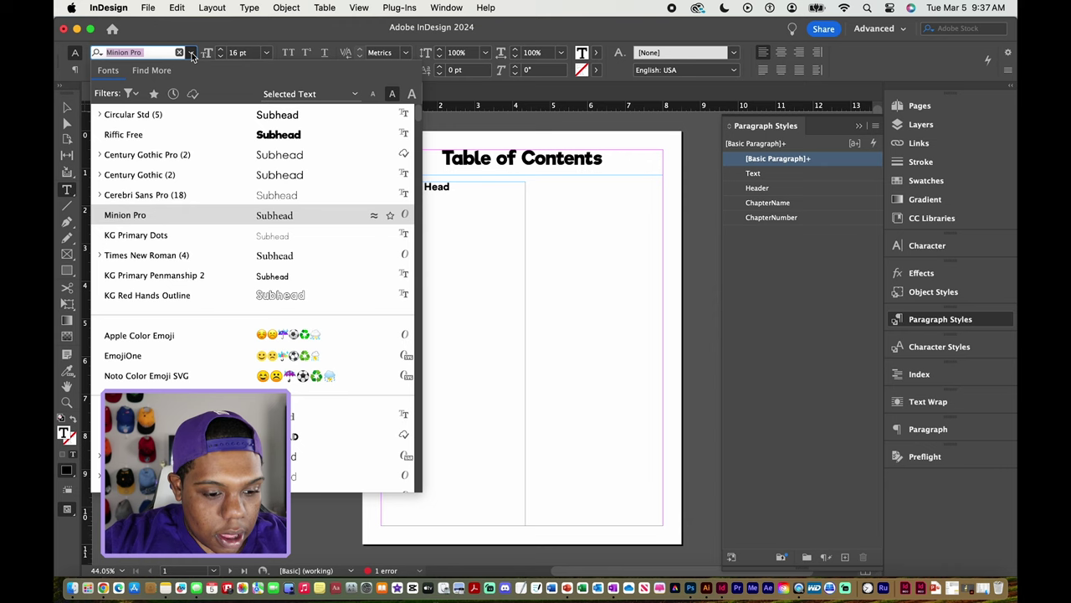
{"action": "left_click", "coordinate": [146, 115]}
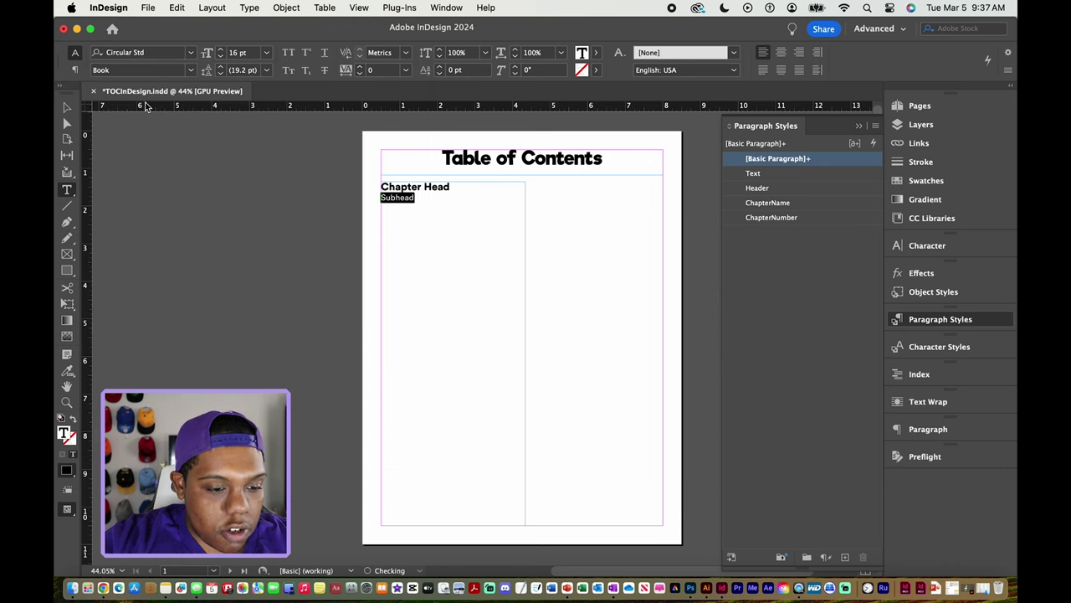
{"action": "left_click", "coordinate": [432, 196]}
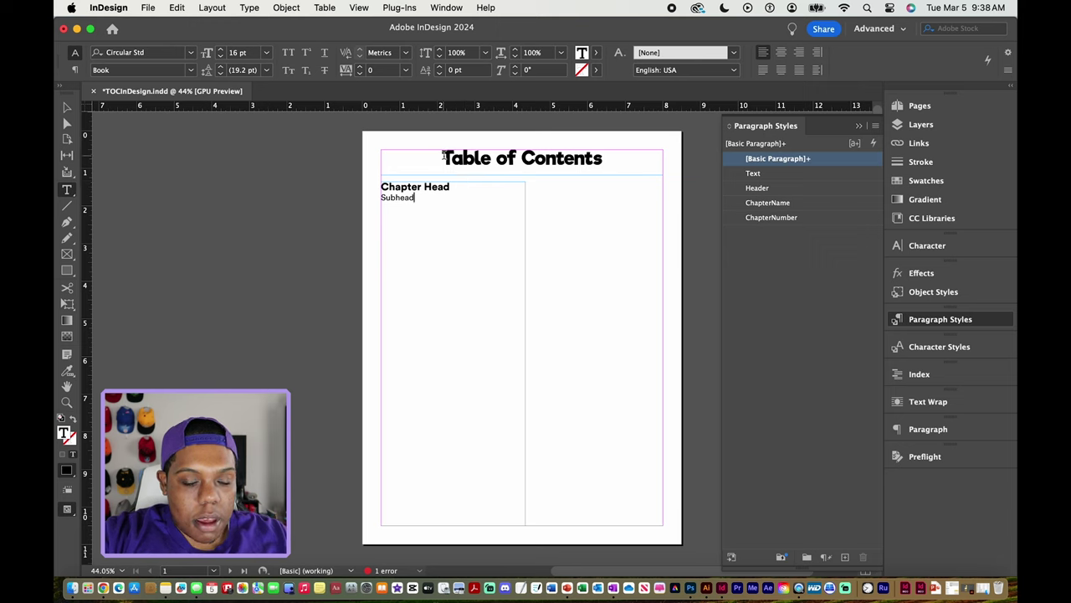
Create a paragraph style from the "Table of Contents" title, apply it to the title, and name it "TOC Title"
{"action": "left_click_drag", "start_coordinate": [441, 158], "coordinate": [604, 152]}
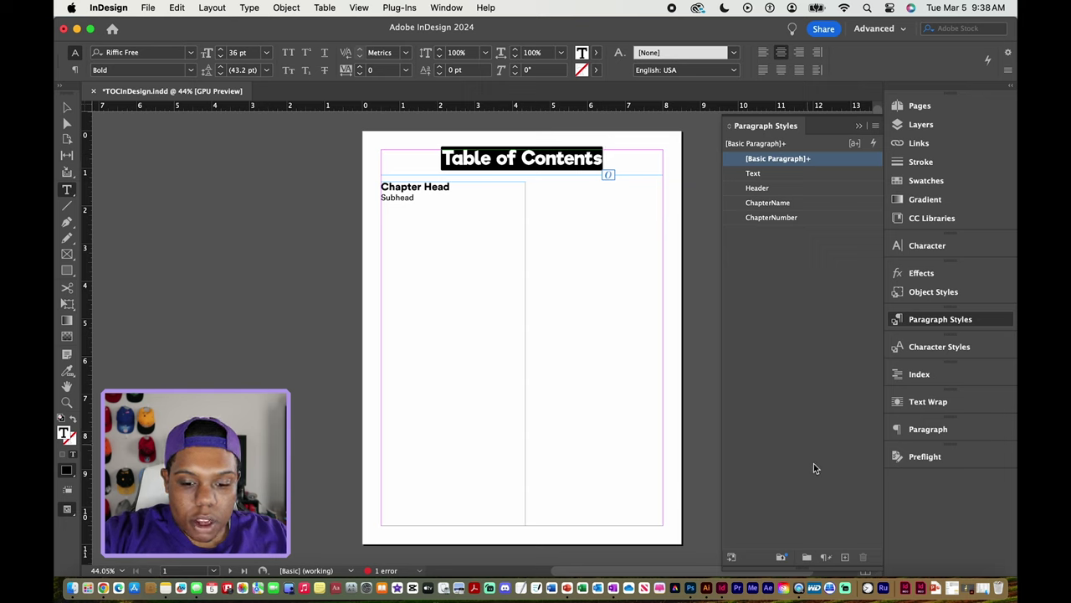
{"action": "left_click", "coordinate": [845, 558]}
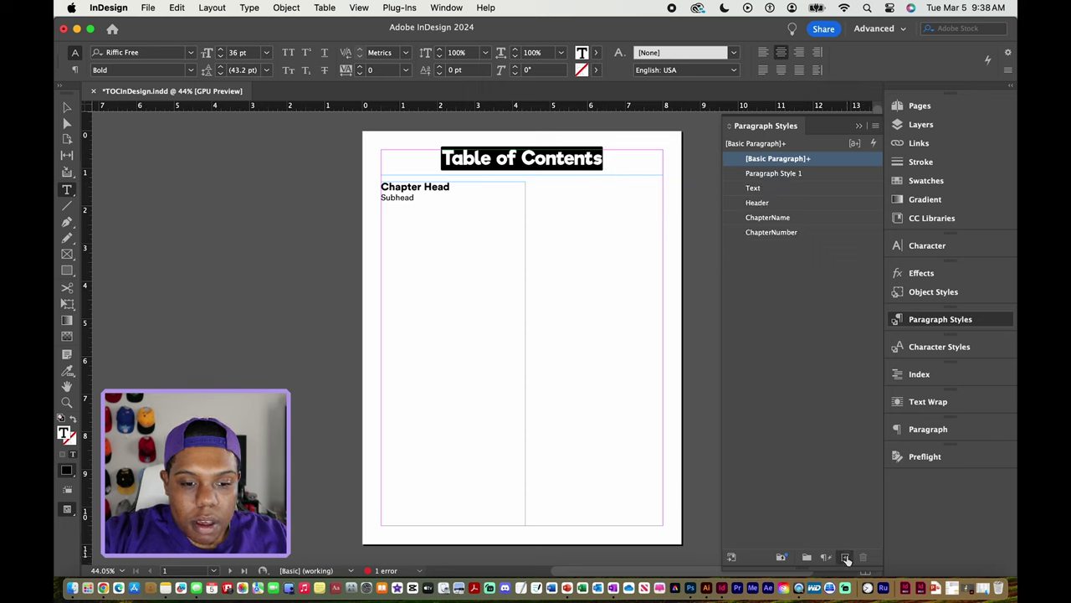
{"action": "left_click", "coordinate": [796, 175]}
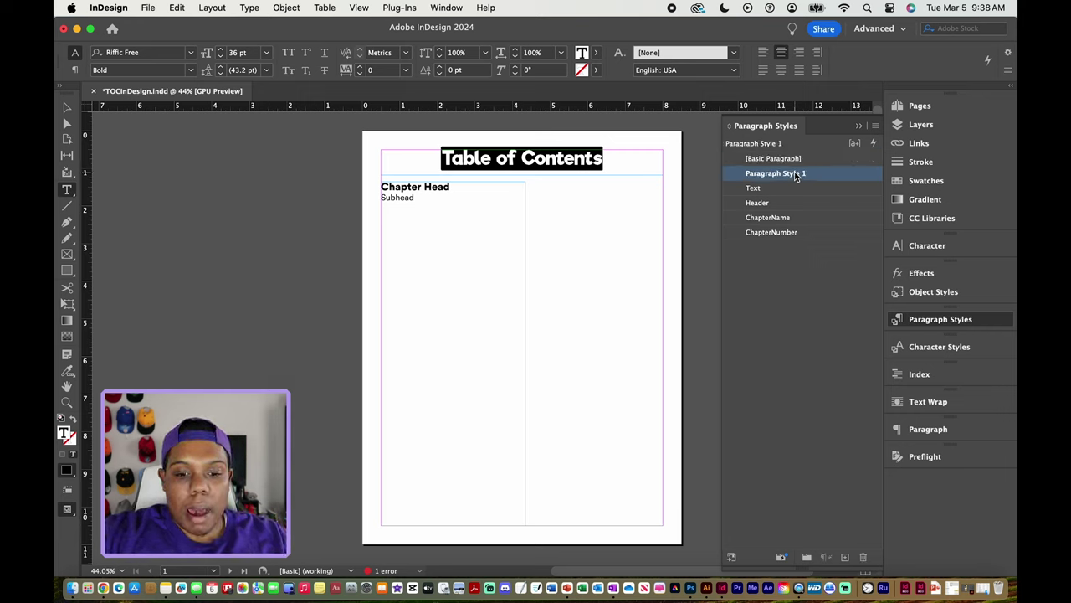
{"action": "left_click", "coordinate": [796, 175]}
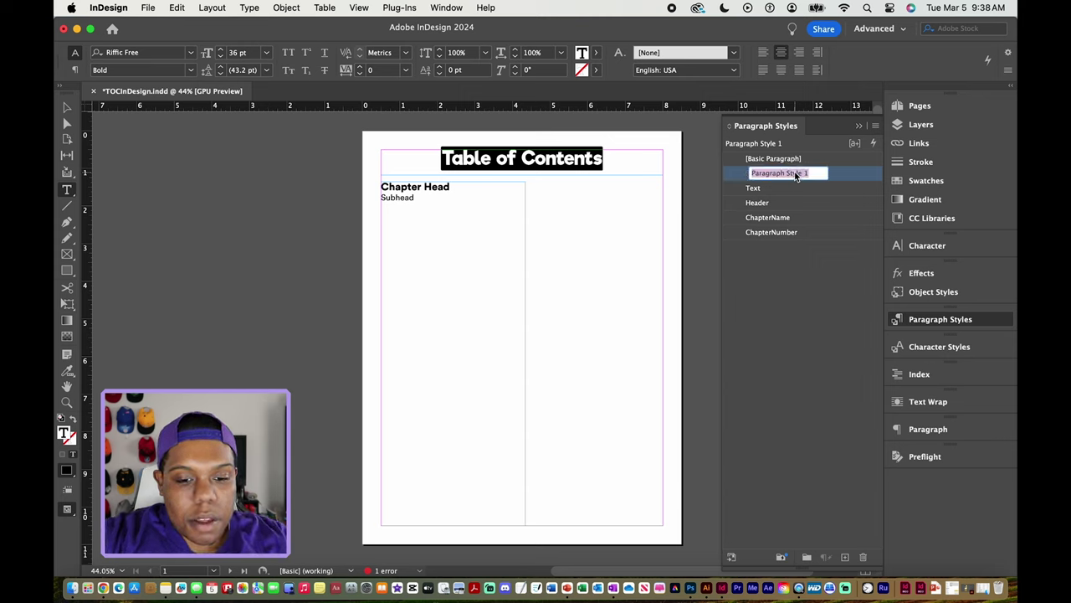
{"action": "type", "text": "TOC"}
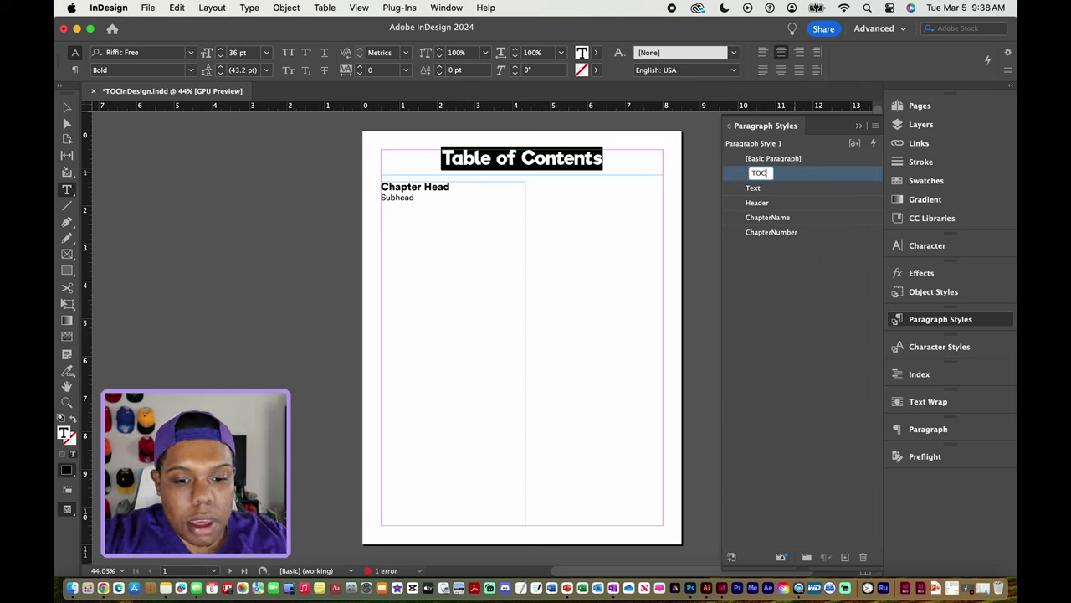
{"action": "type", "text": " Title"}
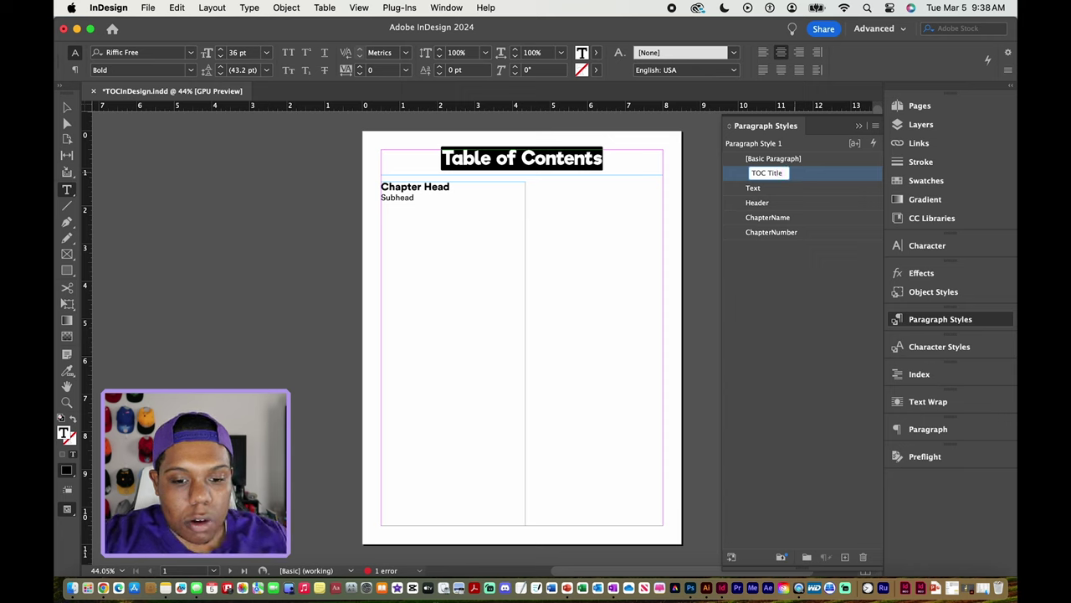
{"action": "key", "text": "Return"}
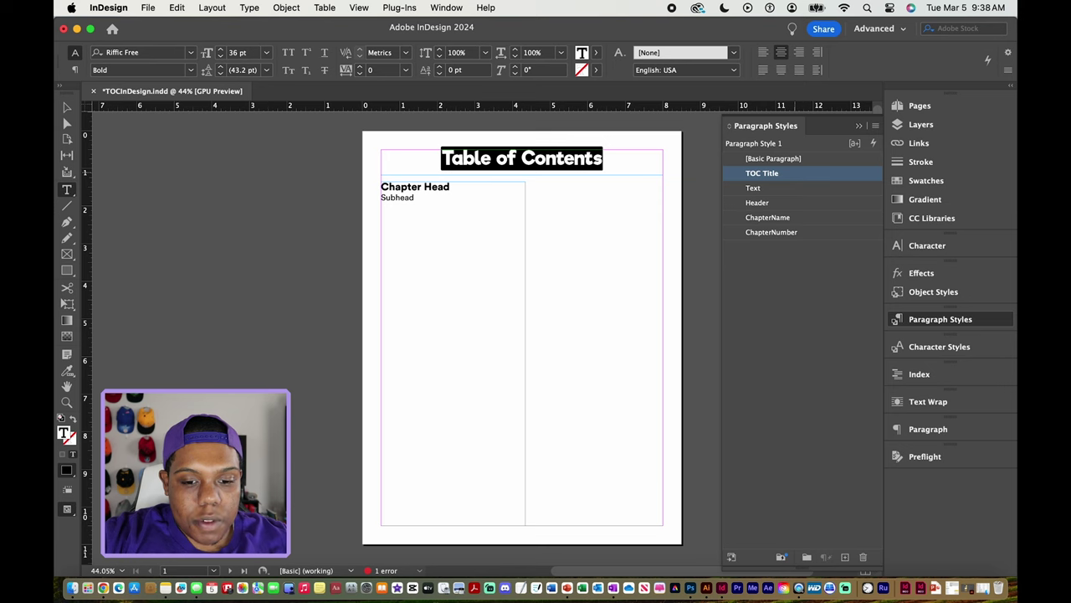
Create a paragraph style from the "Chapter Head" line, apply it to that line, and name it "TOC Chapter Head"
{"action": "left_click", "coordinate": [453, 186]}
{"action": "left_click_drag", "start_coordinate": [453, 186], "coordinate": [382, 186]}
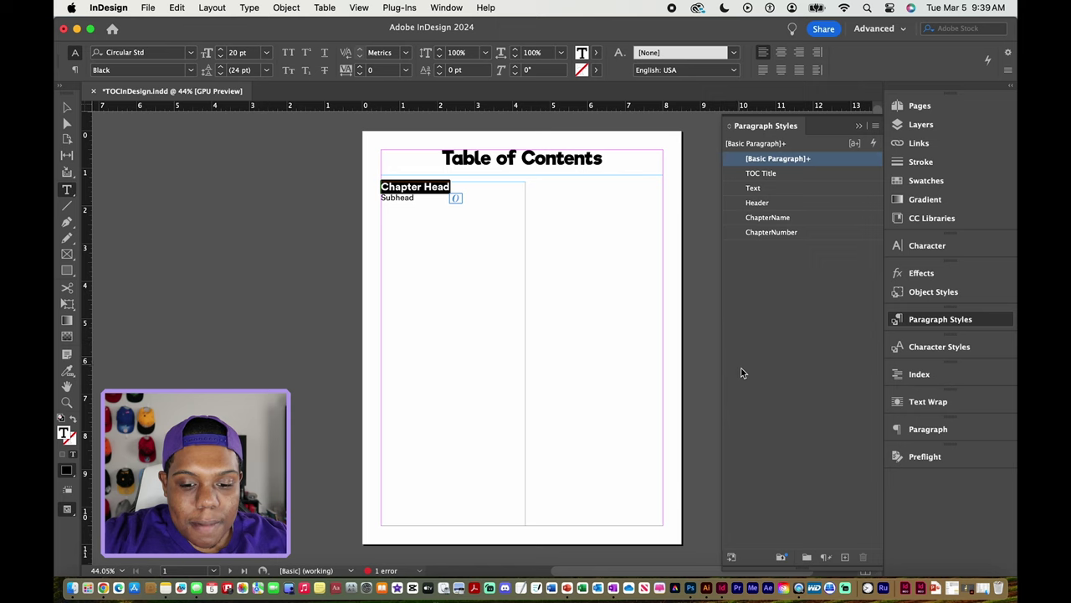
{"action": "left_click", "coordinate": [846, 557]}
{"action": "left_click", "coordinate": [783, 174]}
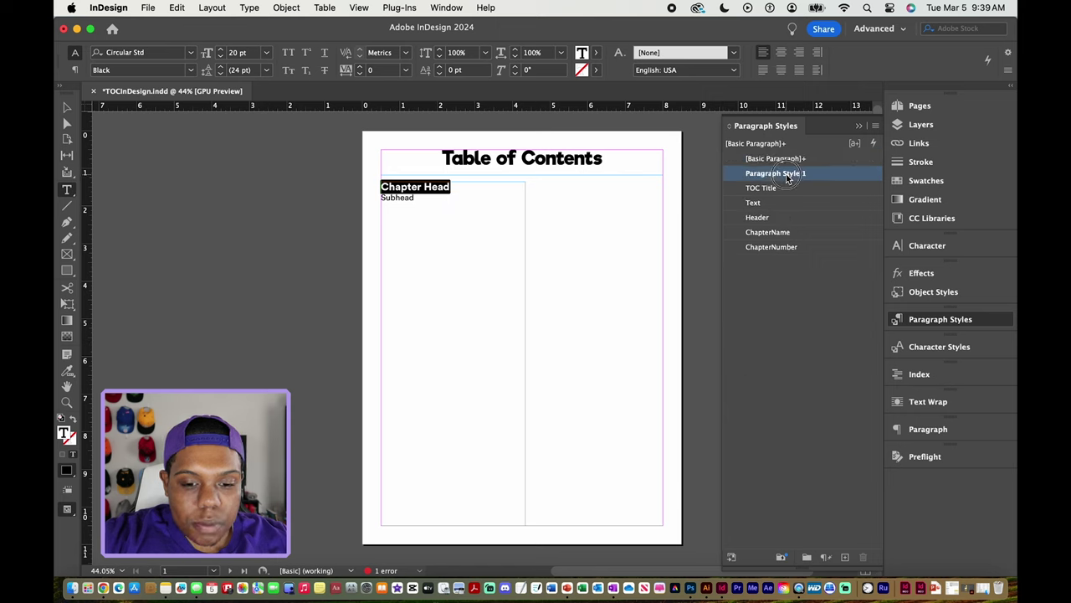
{"action": "left_click", "coordinate": [781, 173]}
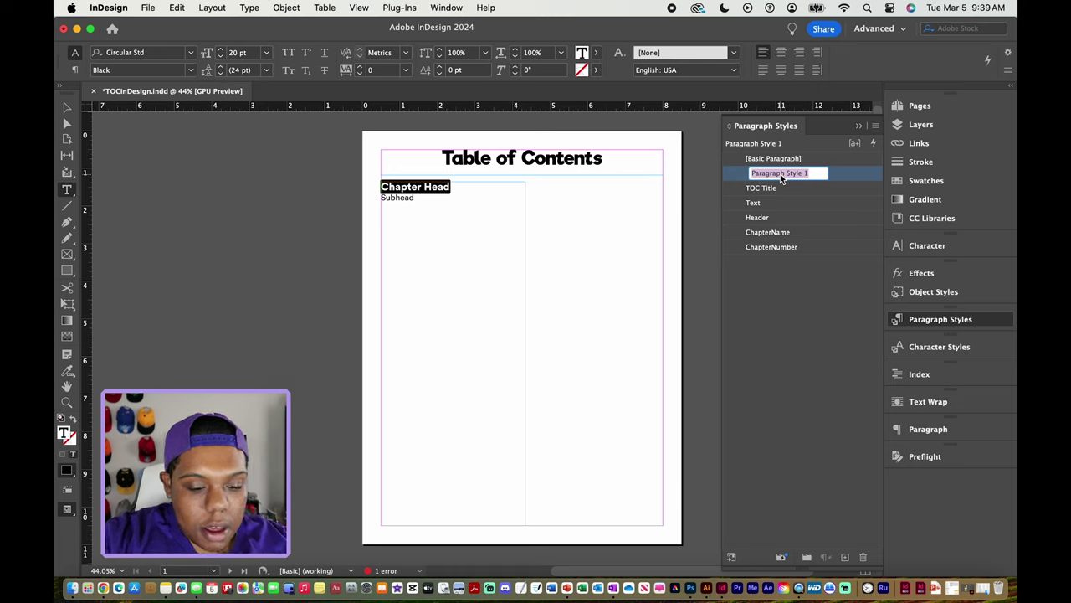
{"action": "type", "text": "TOC"}
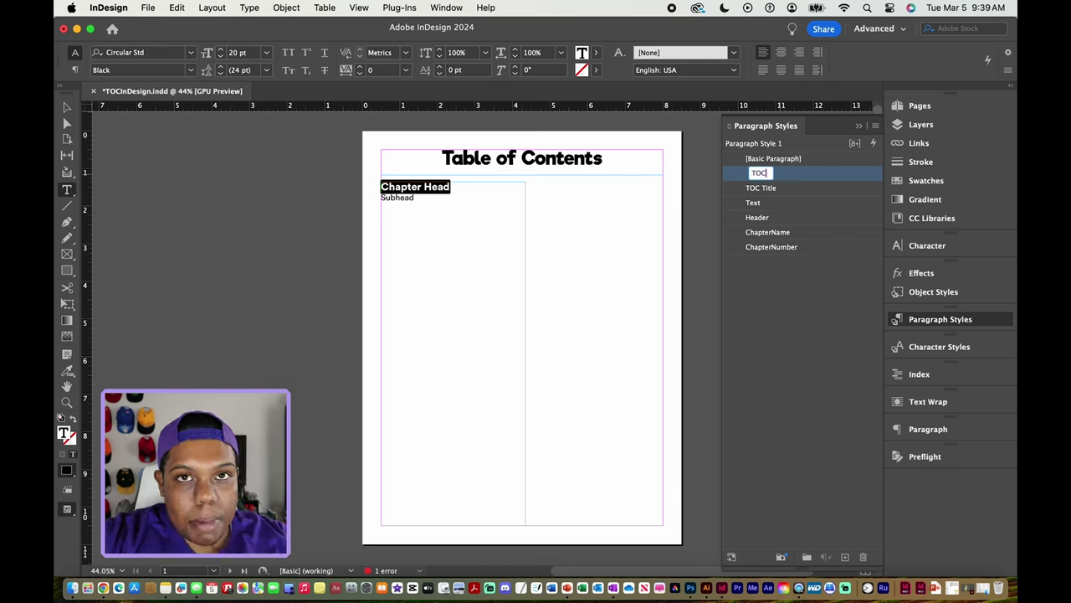
{"action": "type", "text": " Chapt"}
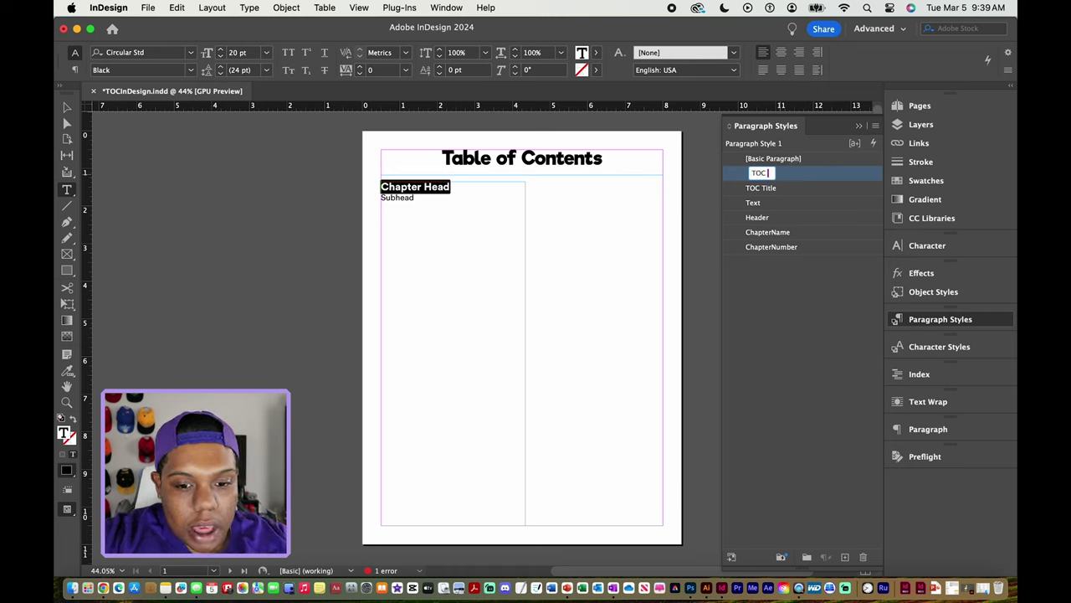
{"action": "type", "text": "er Head"}
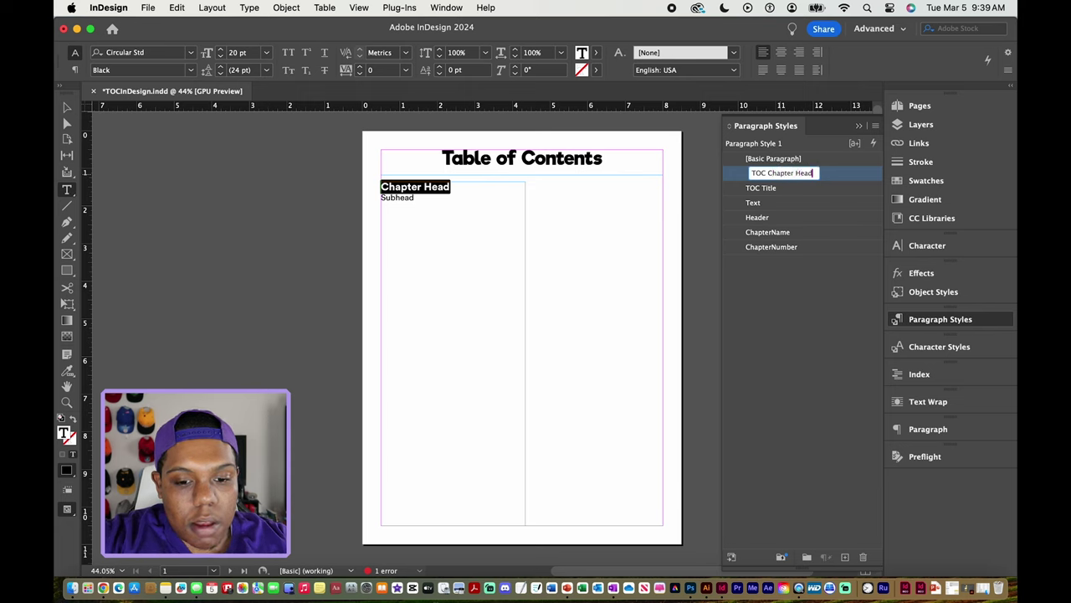
{"action": "key", "text": "Return"}
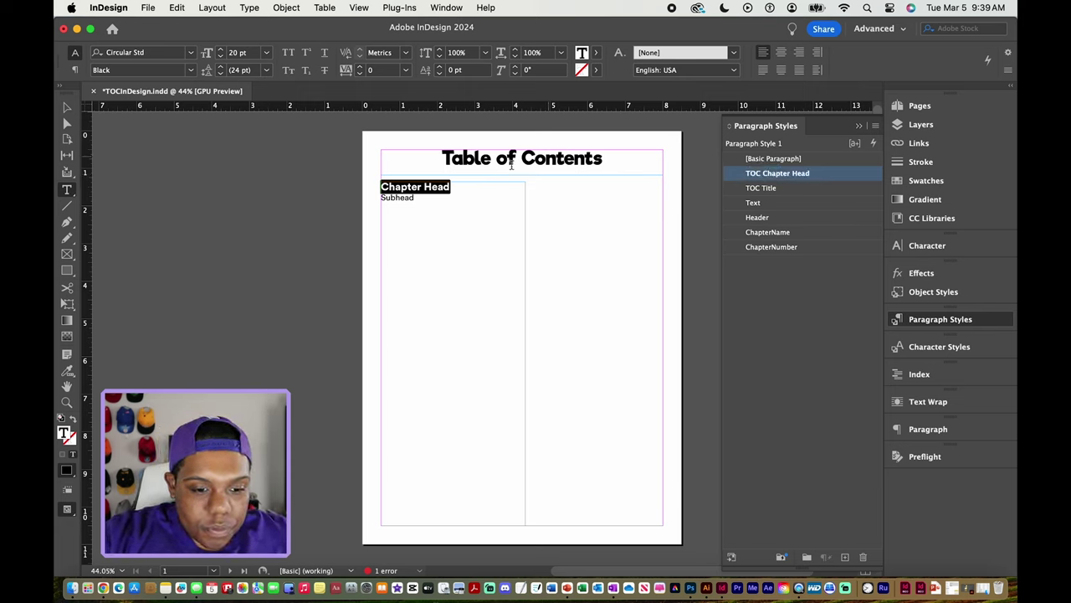
Create a paragraph style from the "Subhead" line, apply it to that line, name it "TOC Subhead", and deselect the text
{"action": "left_click", "coordinate": [419, 197]}
{"action": "left_click_drag", "start_coordinate": [419, 197], "coordinate": [381, 199]}
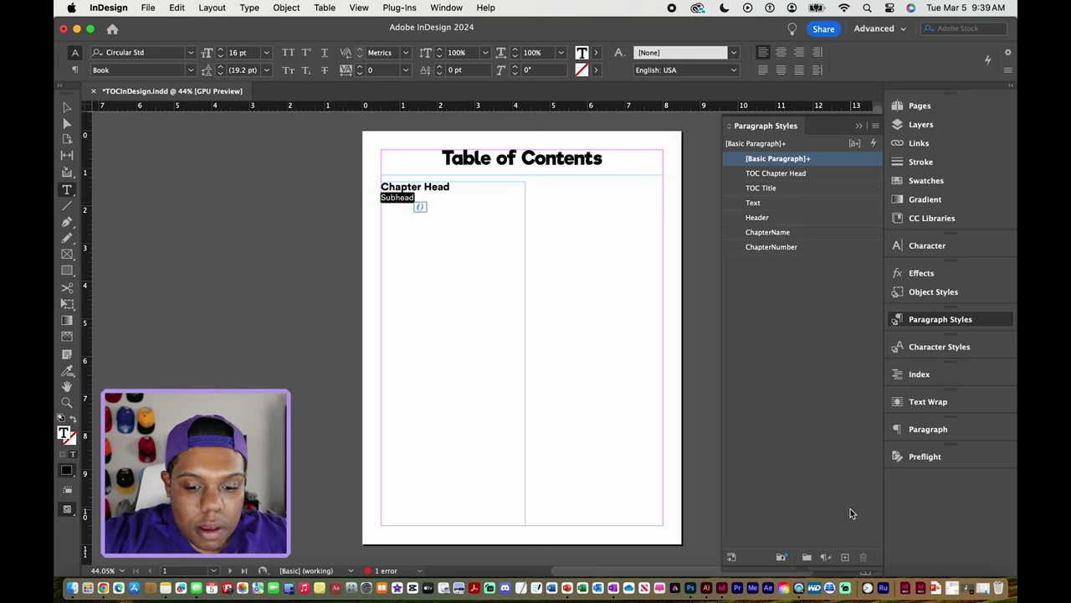
{"action": "left_click", "coordinate": [846, 559]}
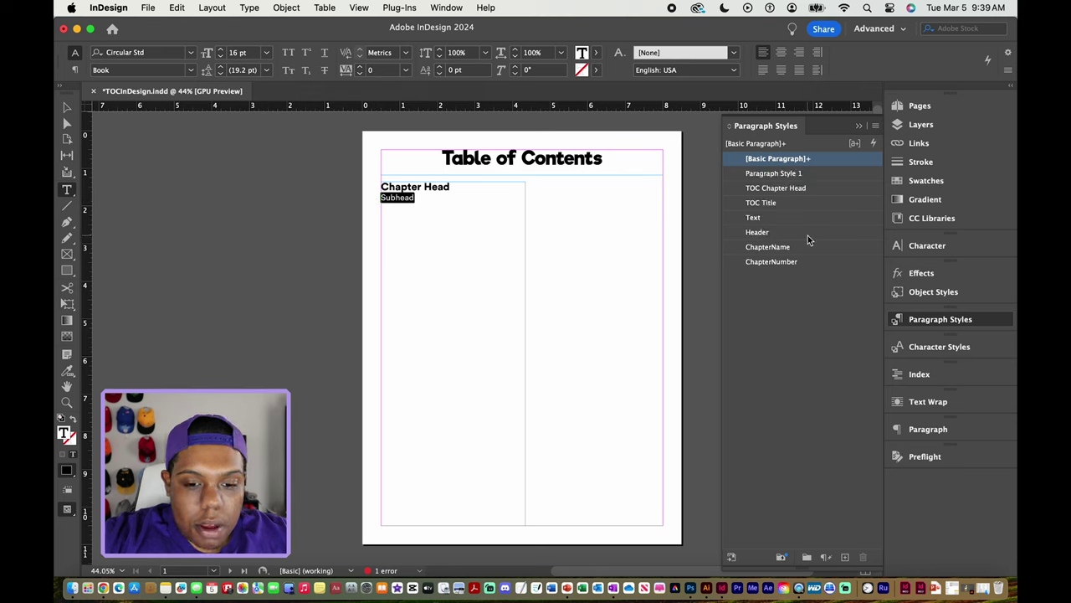
{"action": "left_click", "coordinate": [790, 175]}
{"action": "left_click", "coordinate": [779, 174]}
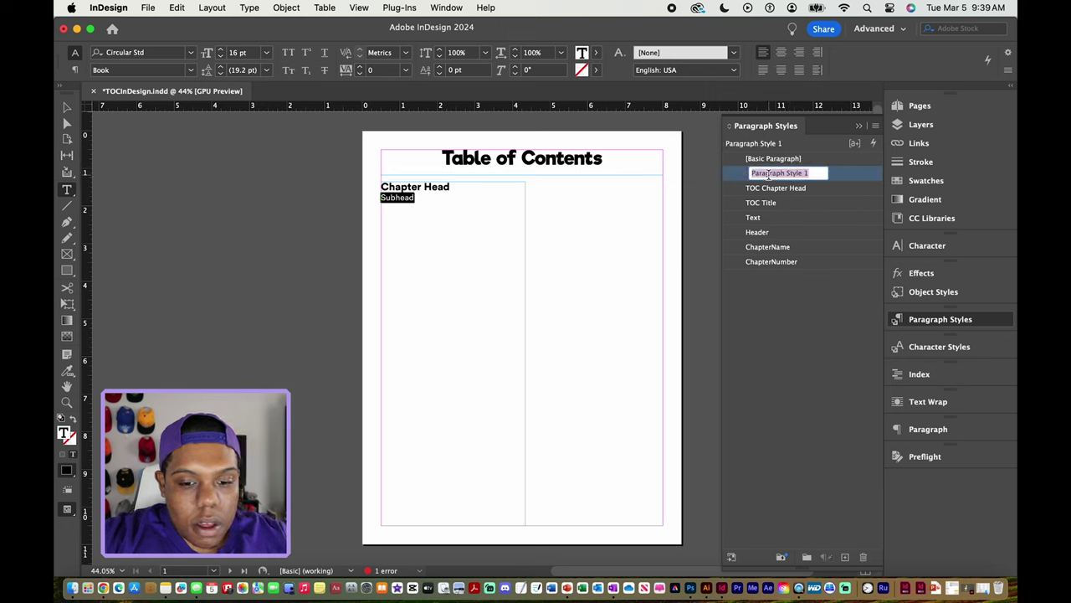
{"action": "type", "text": "TOC"}
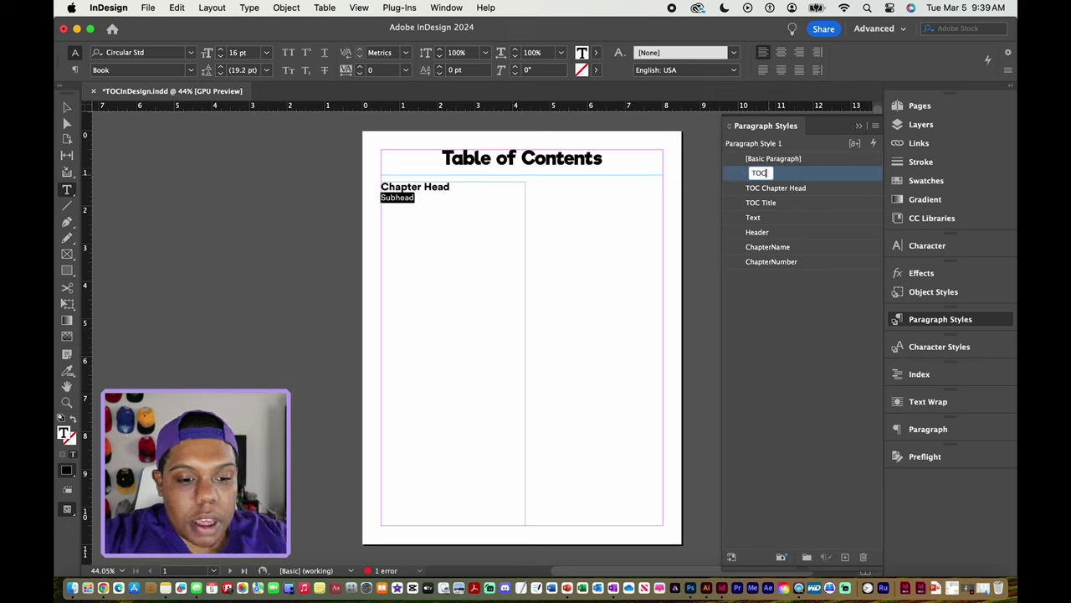
{"action": "type", "text": " Subhead"}
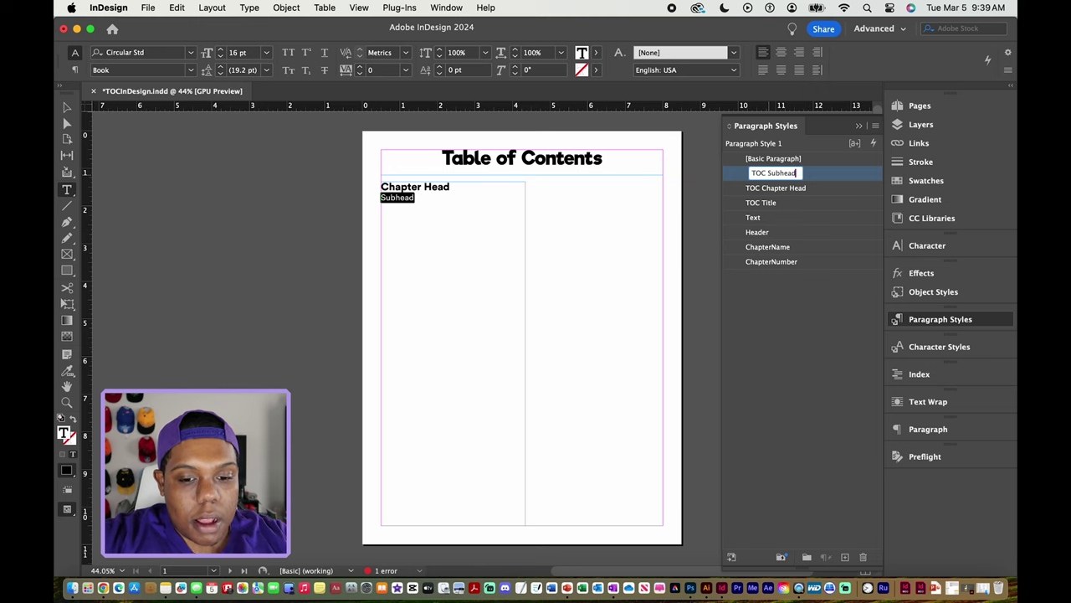
{"action": "key", "text": "Return"}
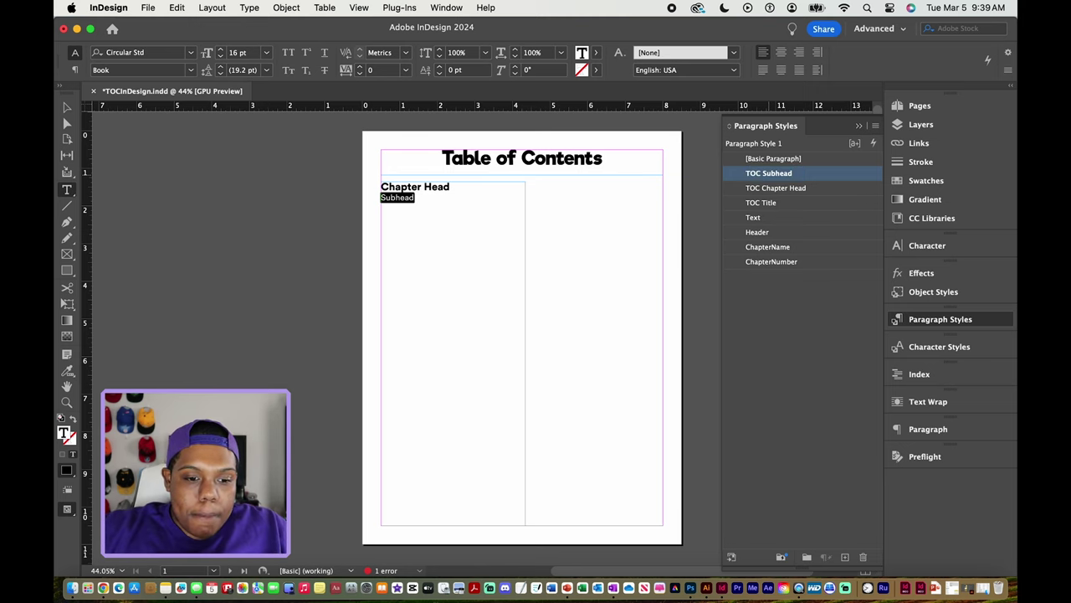
{"action": "left_click", "coordinate": [540, 284]}
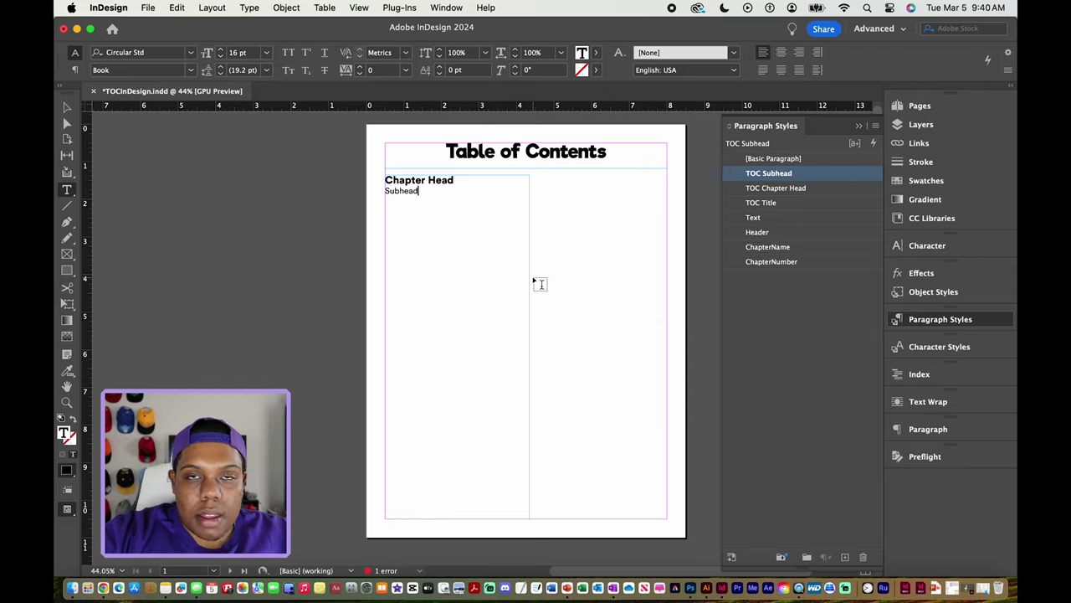
Delete the title frame and the sample-line text frame from the first page, leaving the page empty
{"action": "scroll", "coordinate": [540, 285], "scroll_direction": "down", "scroll_amount": 15}
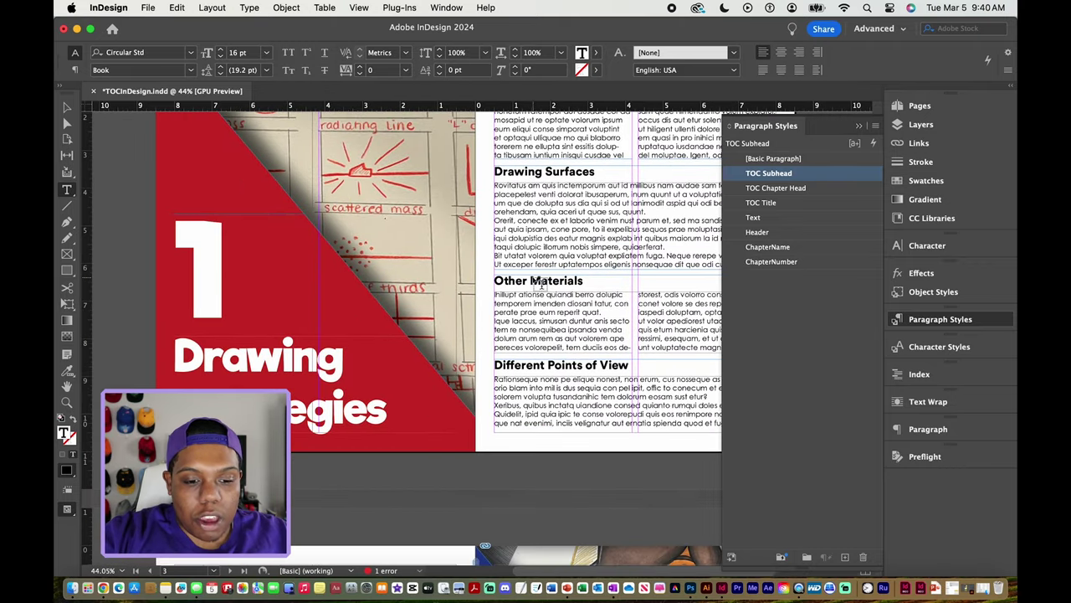
{"action": "scroll", "coordinate": [540, 284], "scroll_direction": "up", "scroll_amount": 15}
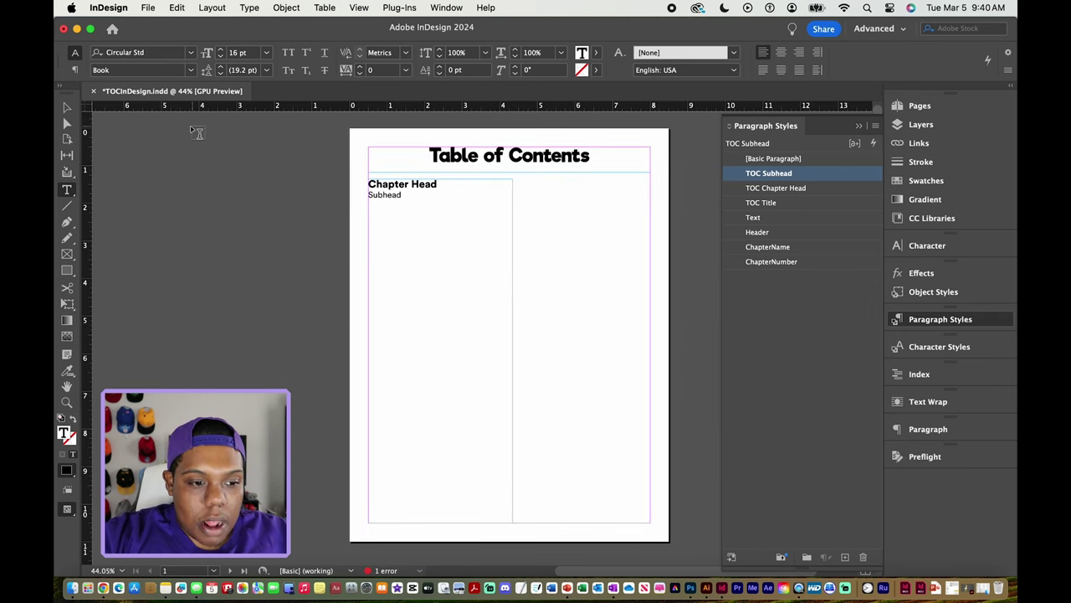
{"action": "left_click", "coordinate": [67, 108]}
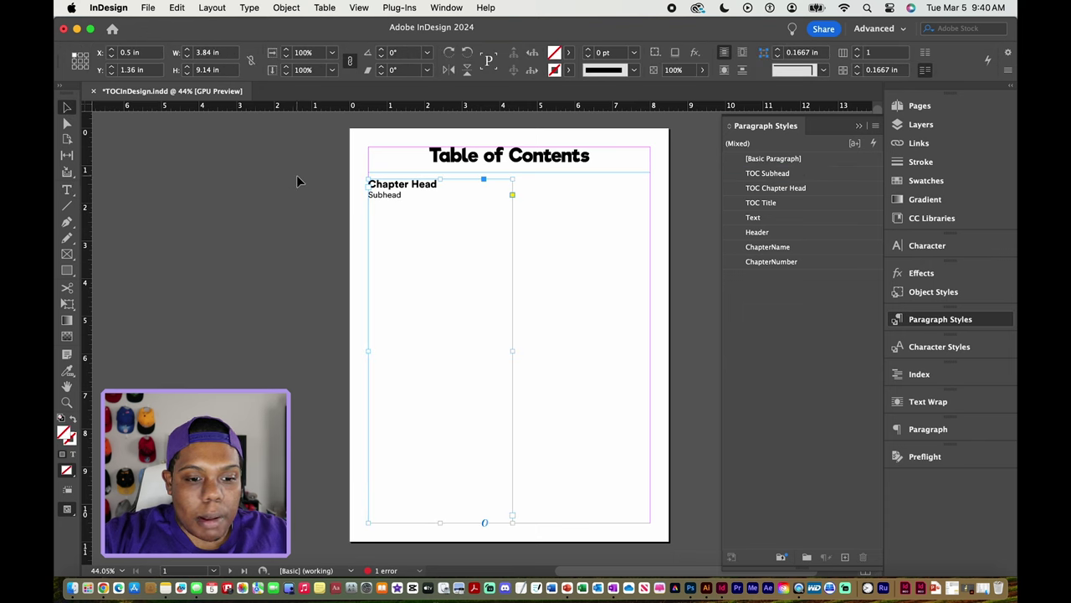
{"action": "left_click", "coordinate": [304, 135]}
{"action": "left_click_drag", "start_coordinate": [318, 130], "coordinate": [671, 301]}
{"action": "key", "text": "Delete"}
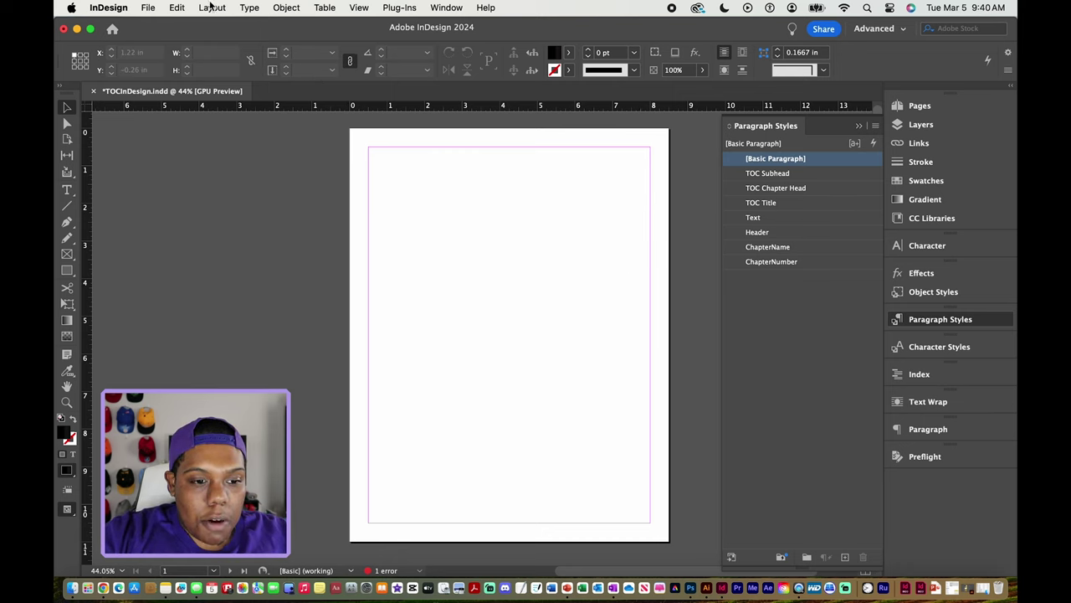
Start generating a table of contents with the title "Table of Contents" and the TOC Title paragraph style for that title
{"action": "left_click", "coordinate": [211, 7]}
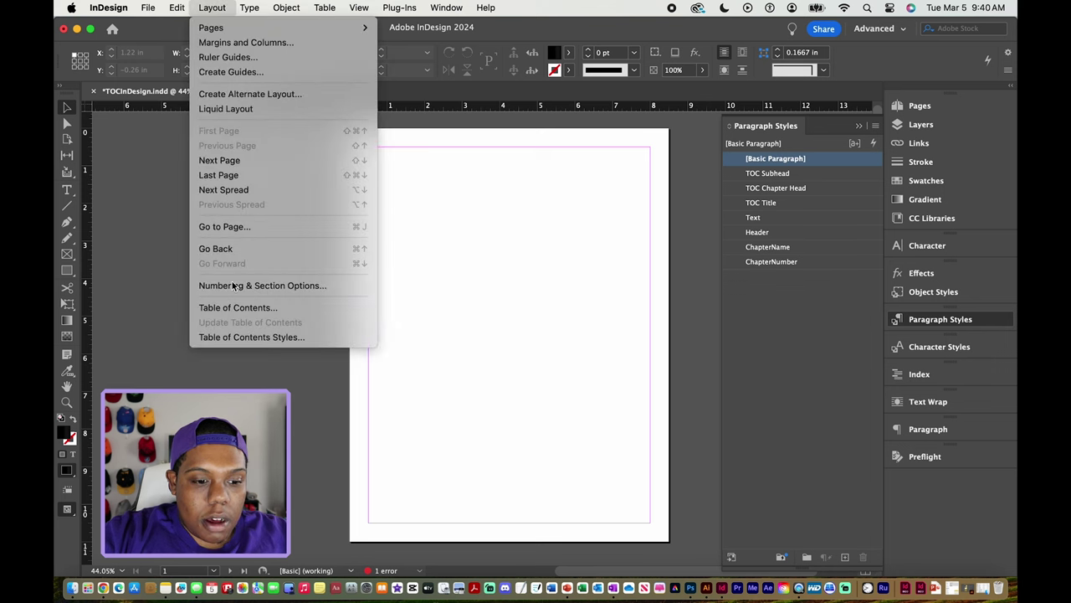
{"action": "left_click", "coordinate": [230, 313]}
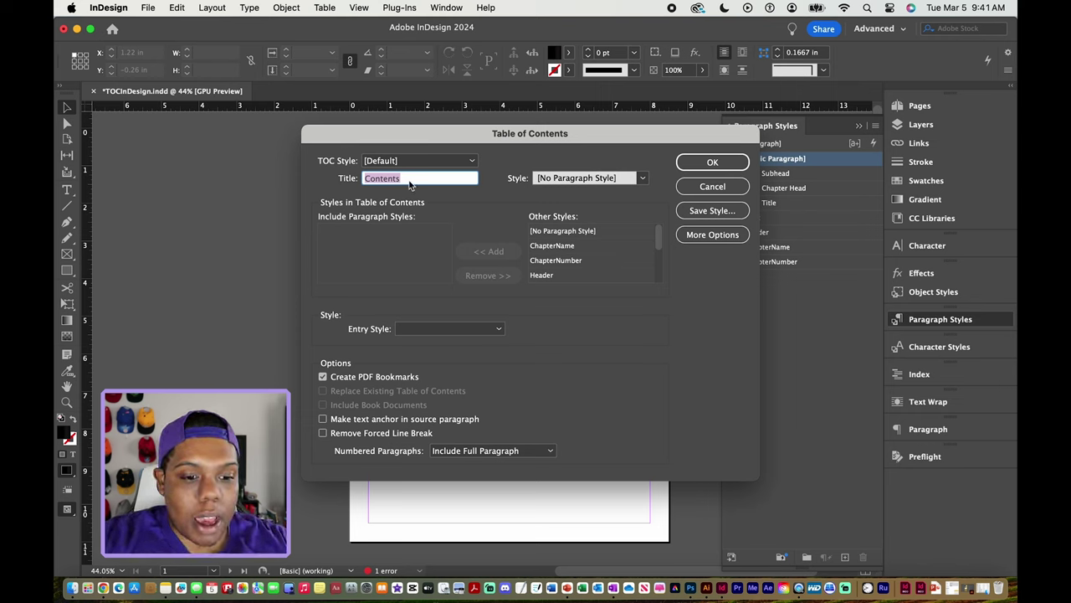
{"action": "left_click", "coordinate": [365, 179]}
{"action": "type", "text": "Table of"}
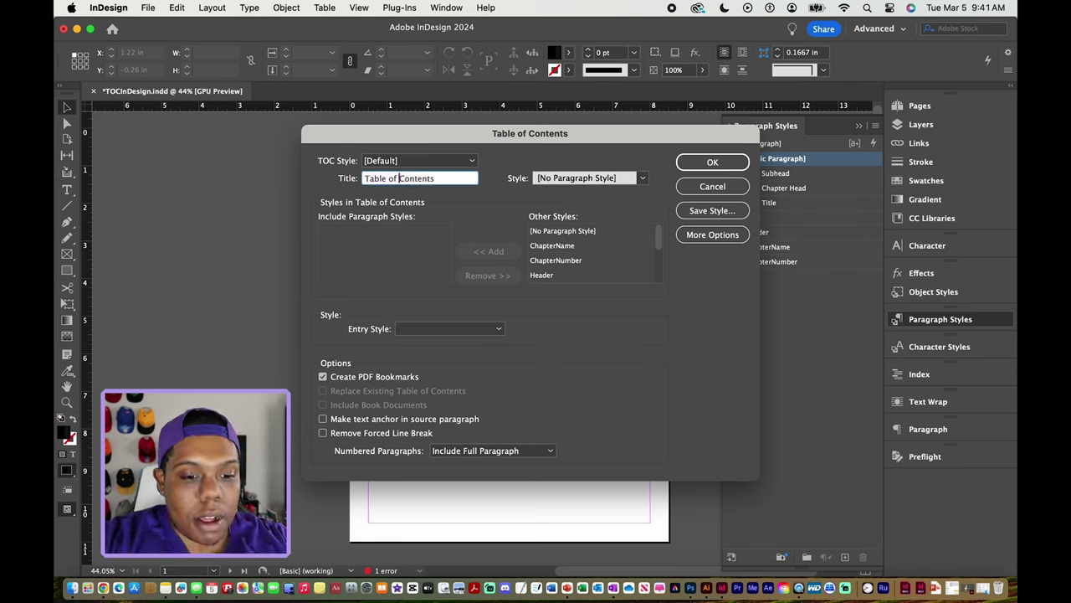
{"action": "key", "text": "super+a"}
{"action": "key", "text": "Right"}
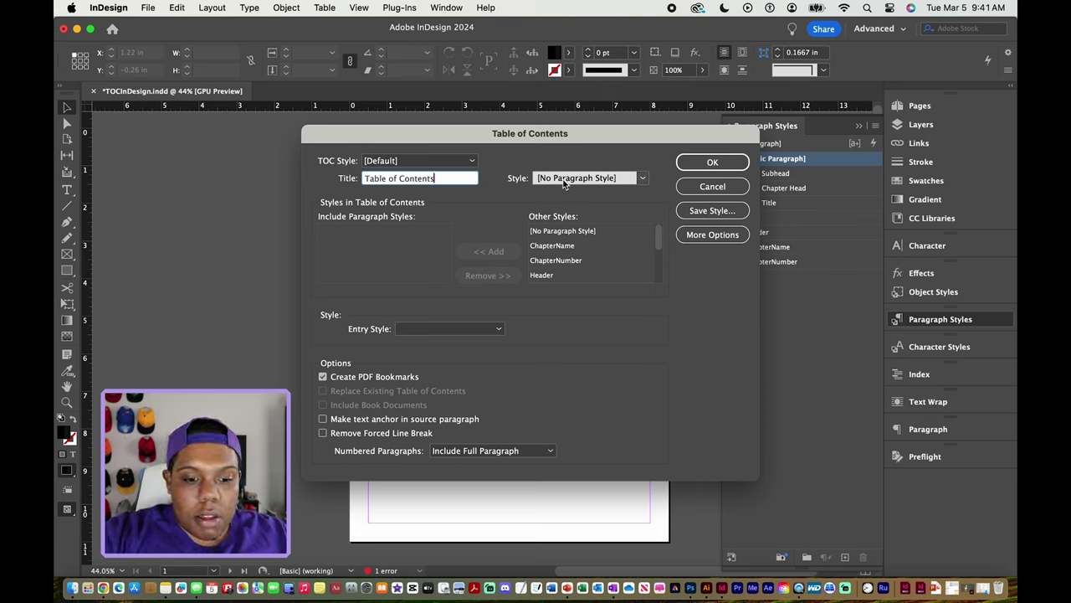
{"action": "left_click", "coordinate": [643, 178]}
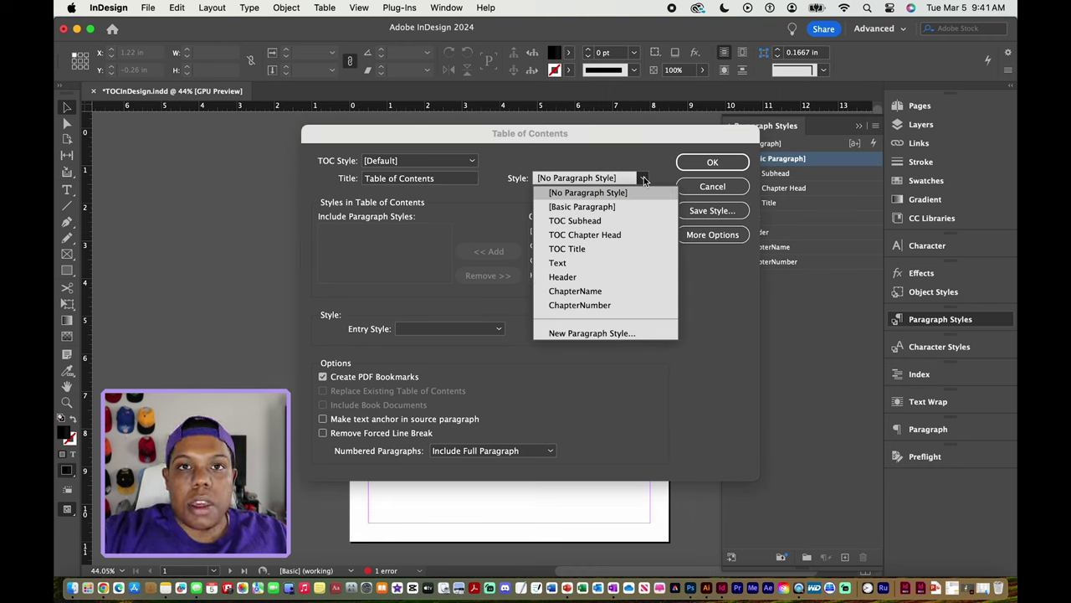
{"action": "left_click", "coordinate": [591, 250]}
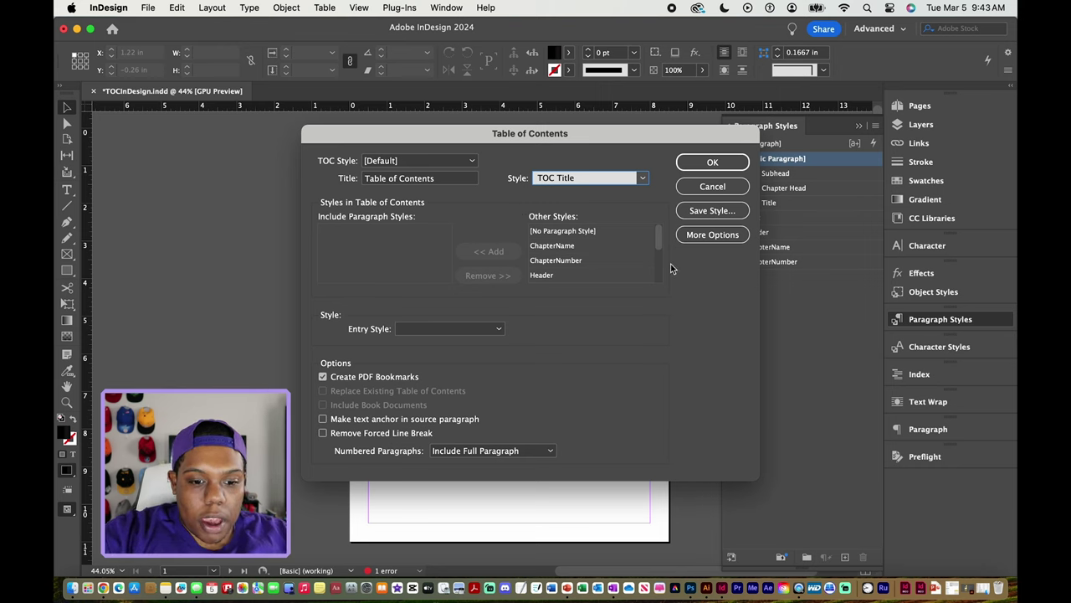
Include the ChapterName and Header paragraph styles in the table of contents, with Header nested below ChapterName
{"action": "left_click", "coordinate": [568, 248]}
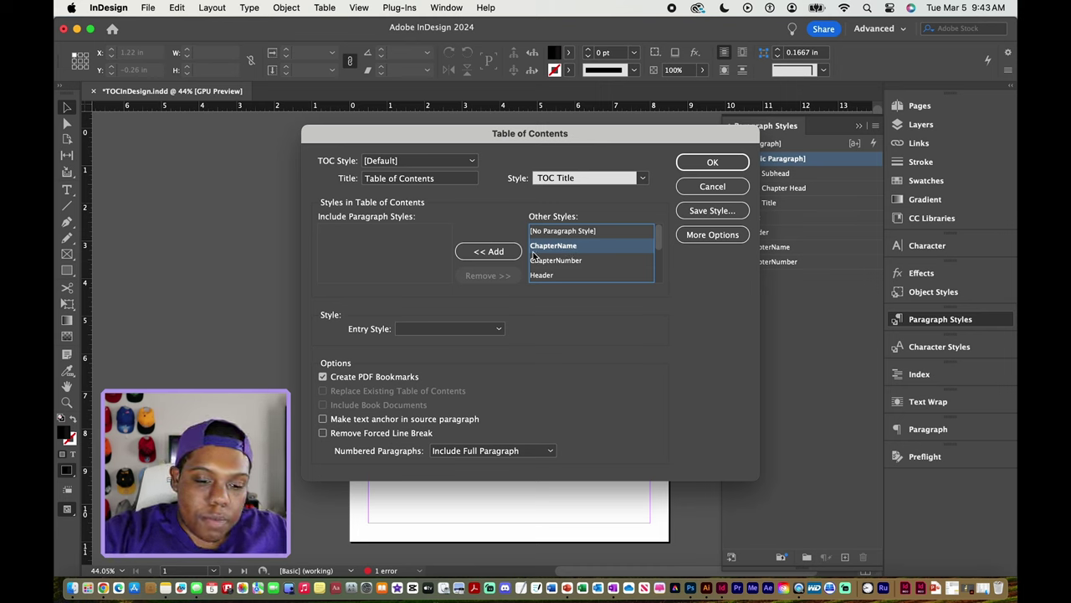
{"action": "left_click", "coordinate": [499, 254]}
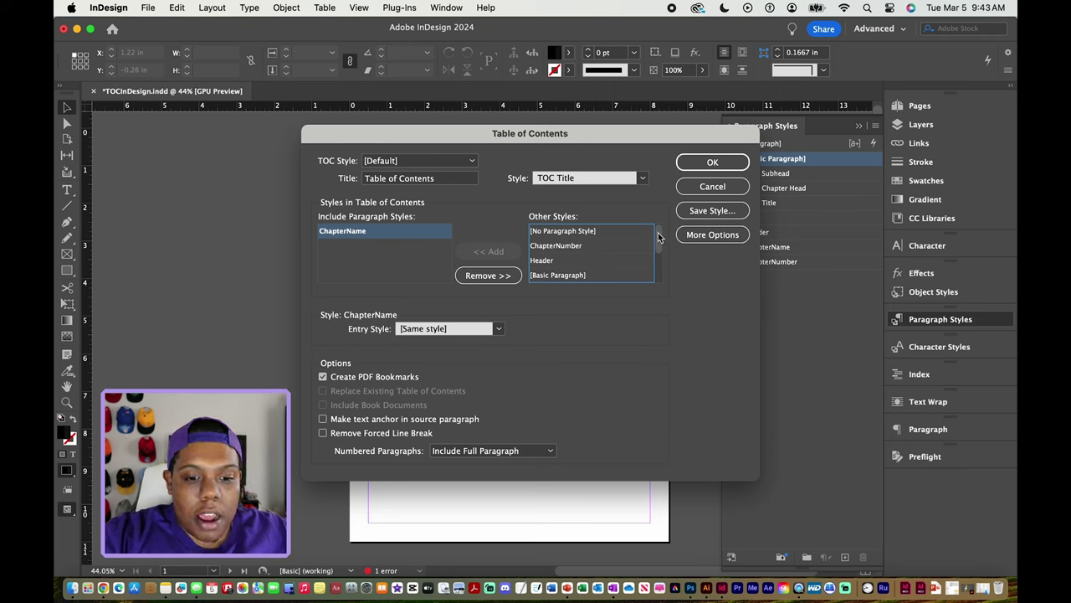
{"action": "left_click", "coordinate": [559, 264]}
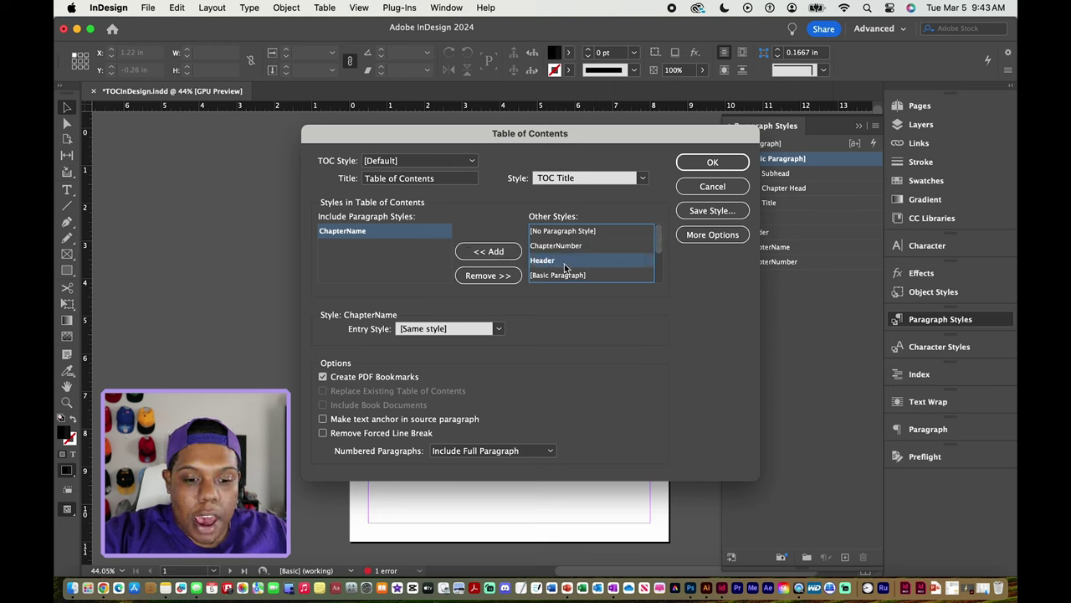
{"action": "left_click", "coordinate": [492, 252]}
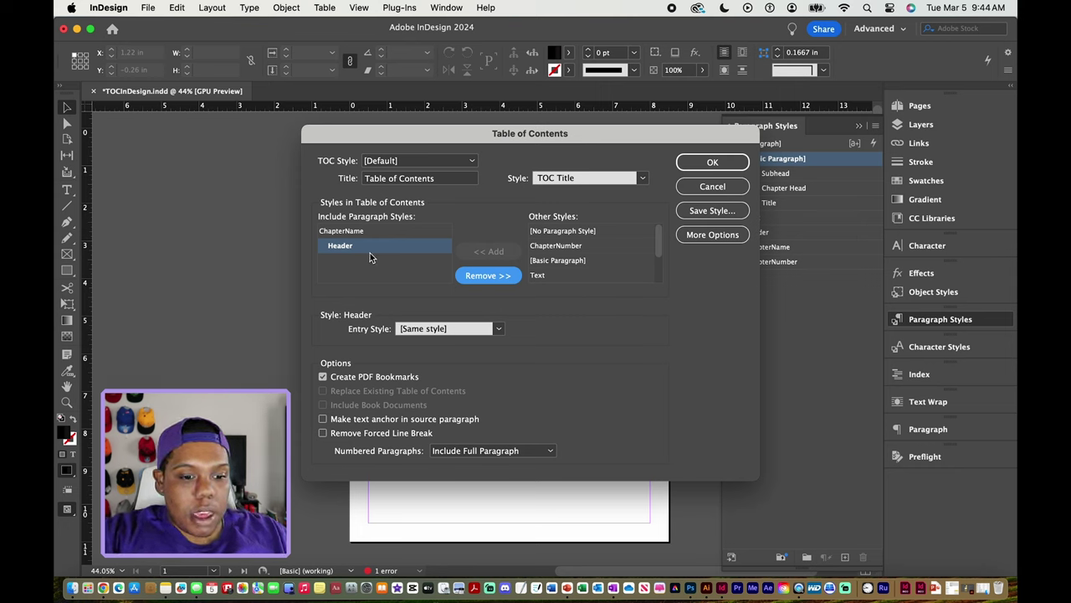
{"action": "left_click", "coordinate": [332, 231]}
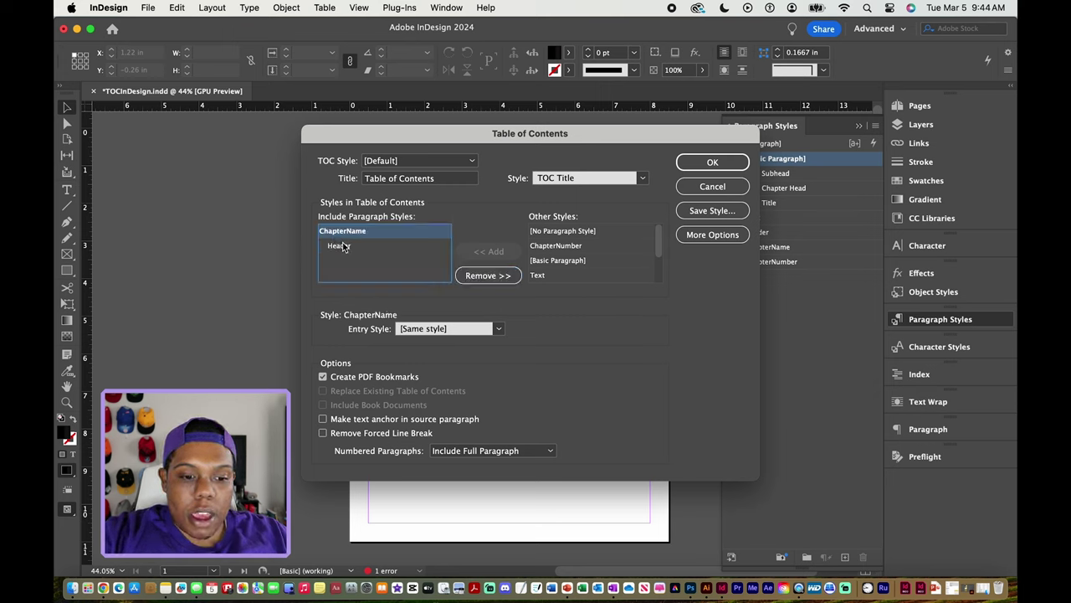
{"action": "left_click", "coordinate": [349, 247]}
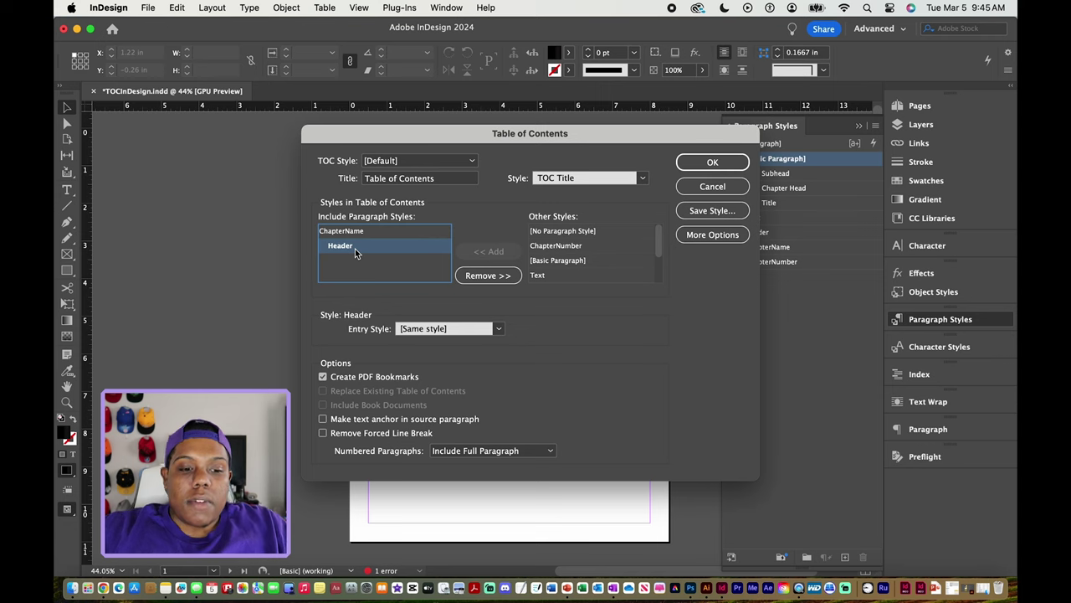
Set the entry style to TOC Chapter Head for ChapterName and to TOC Subhead for Header
{"action": "left_click", "coordinate": [355, 234]}
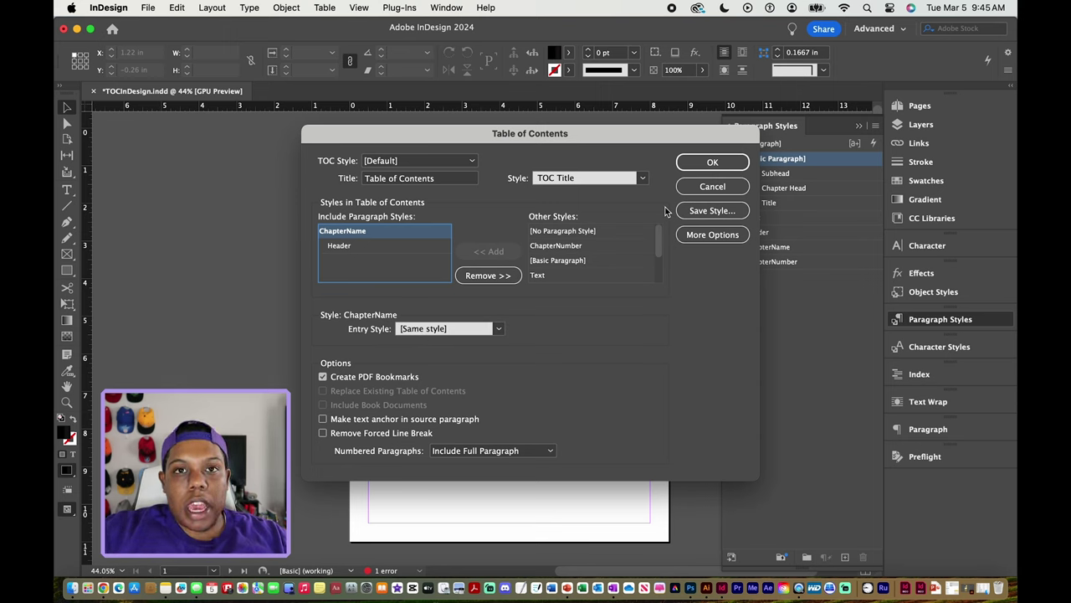
{"action": "left_click_drag", "start_coordinate": [557, 133], "coordinate": [599, 117]}
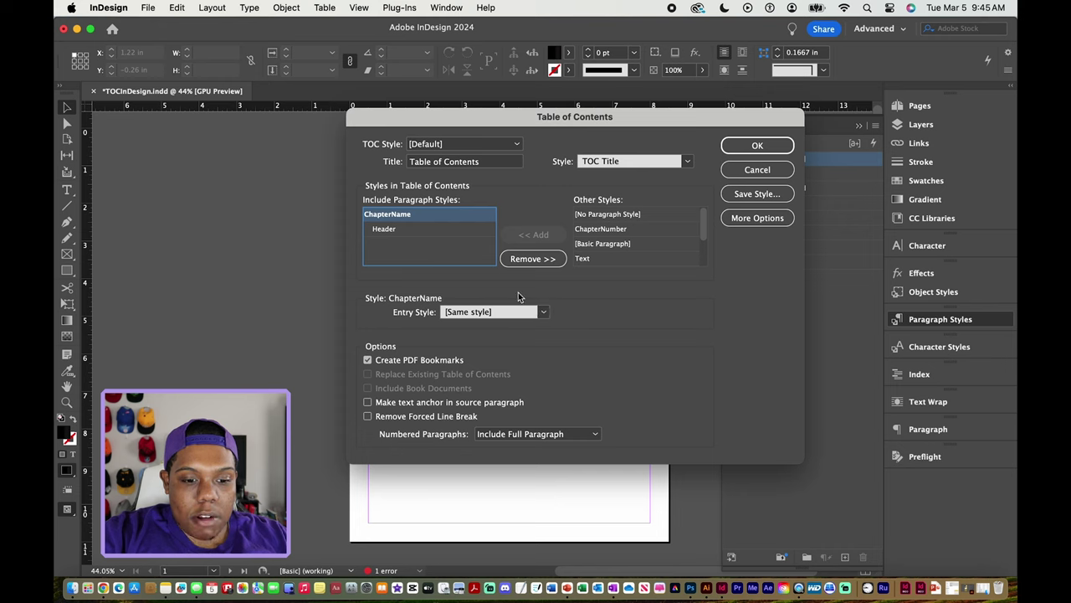
{"action": "left_click", "coordinate": [543, 312]}
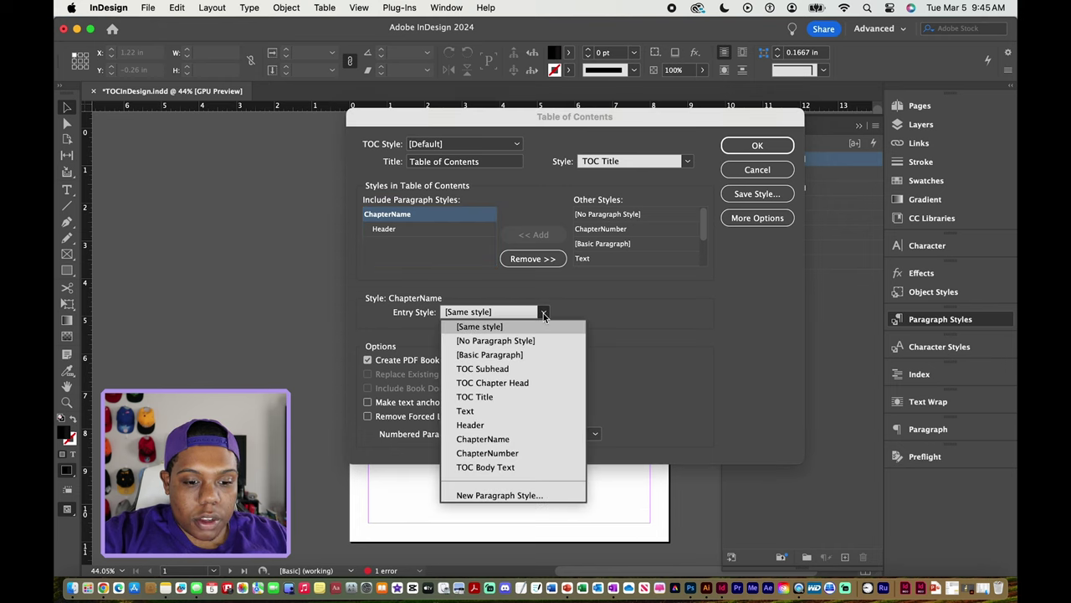
{"action": "left_click", "coordinate": [521, 383]}
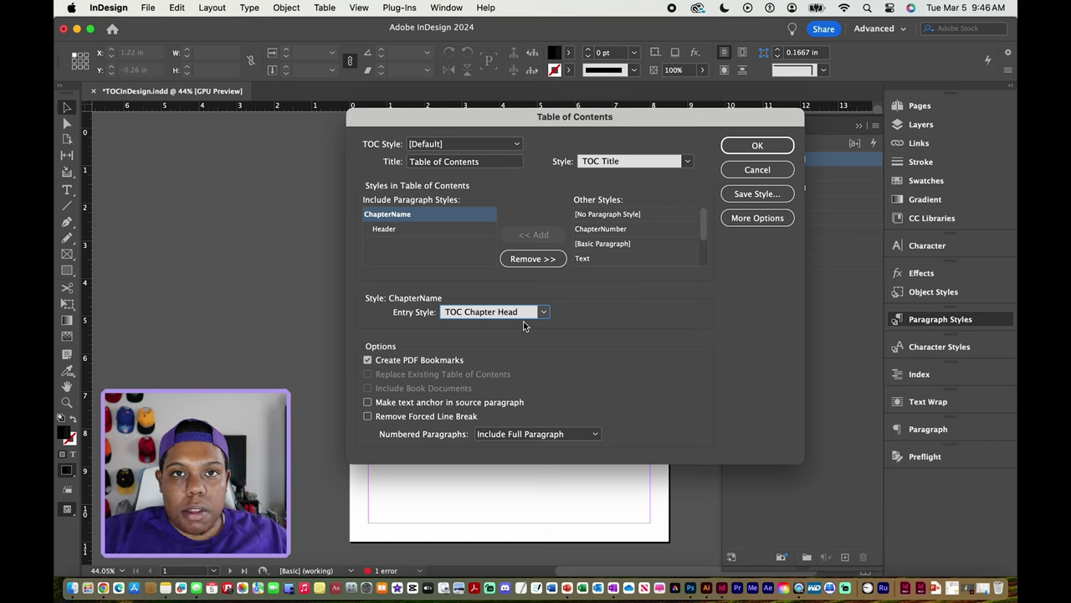
{"action": "left_click", "coordinate": [390, 230]}
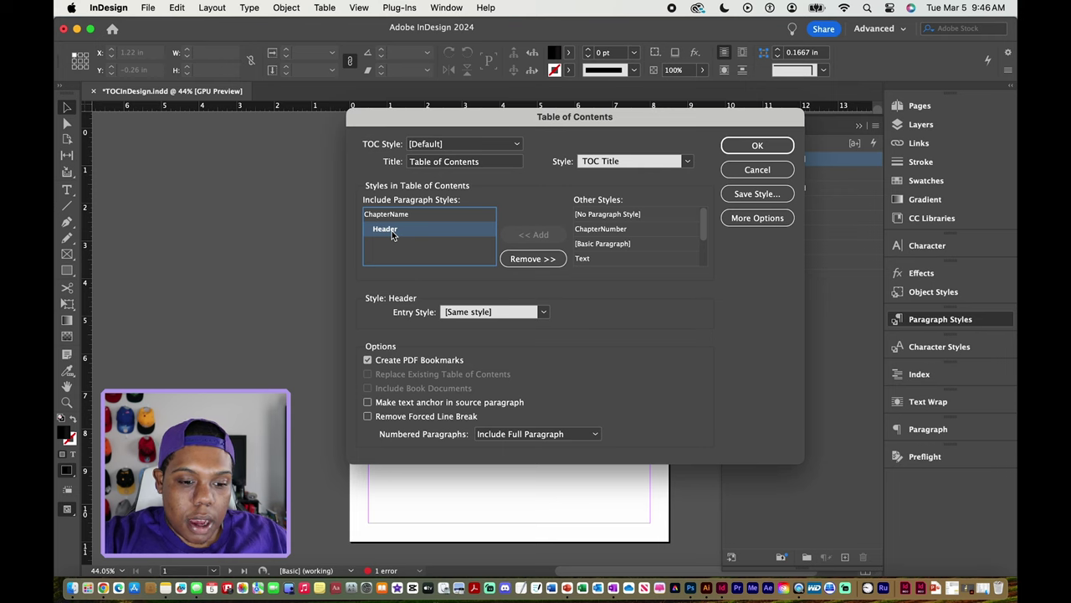
{"action": "left_click", "coordinate": [543, 311]}
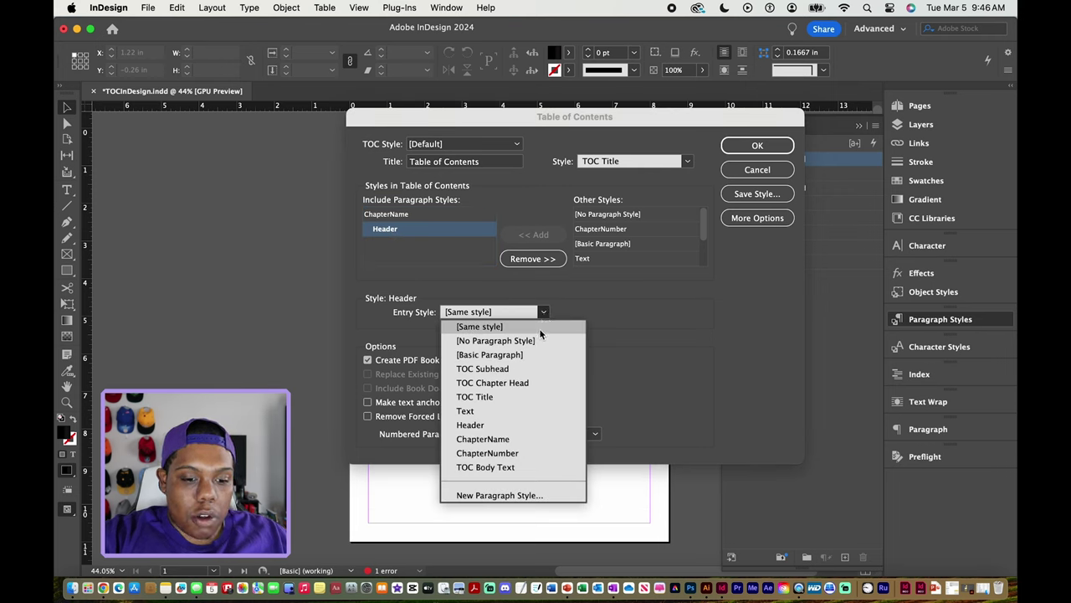
{"action": "left_click", "coordinate": [507, 369]}
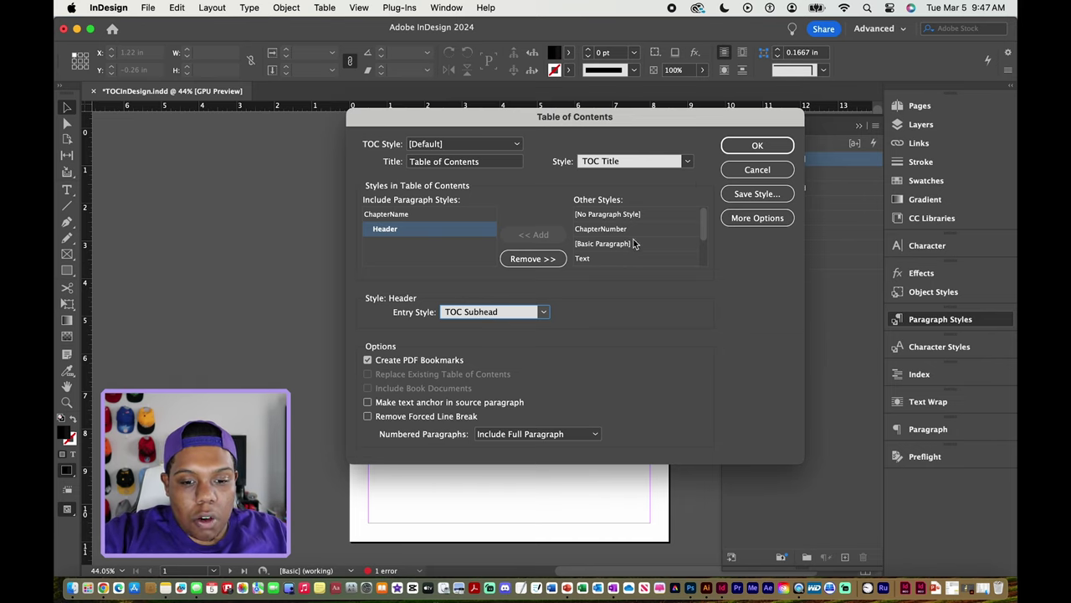
Generate the table of contents and place it on the empty first page, filling the area inside the margins
{"action": "left_click", "coordinate": [743, 147]}
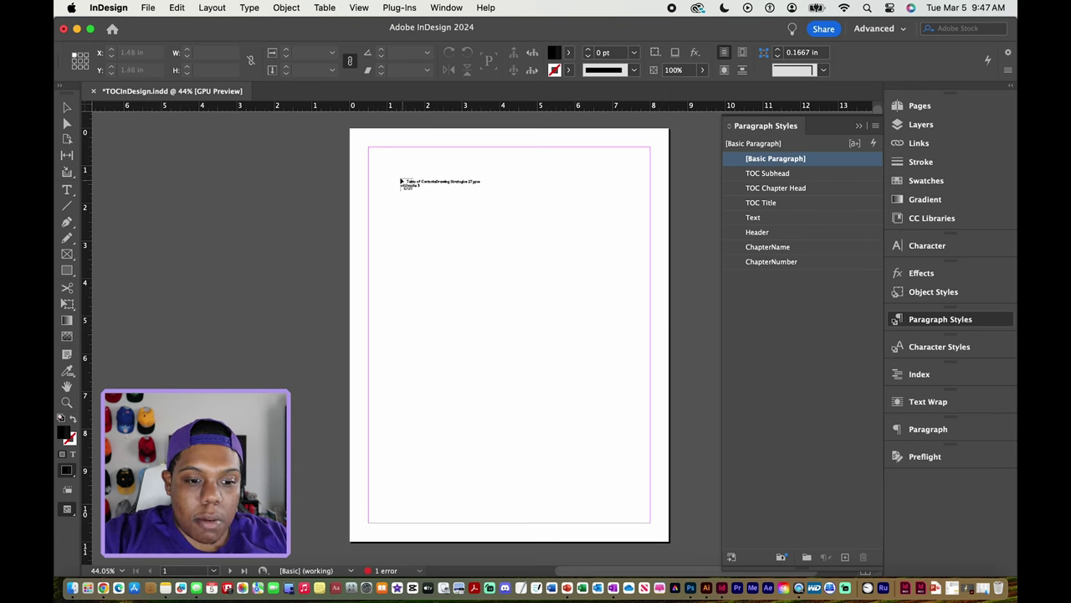
{"action": "left_click", "coordinate": [368, 147]}
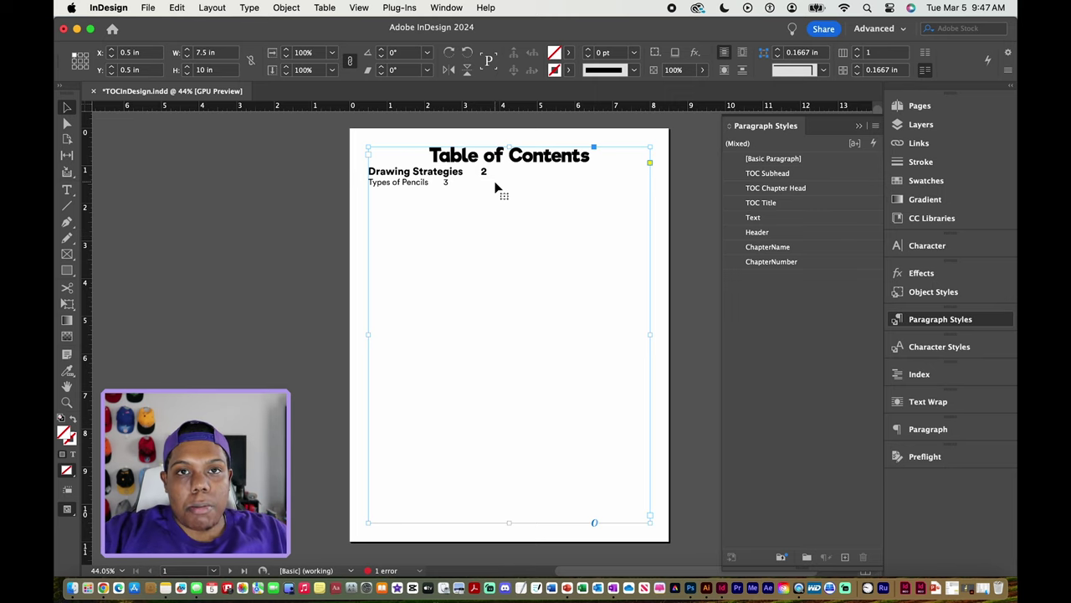
Look through the chapter pages to compare their chapter names and headers with the entries in the placed table of contents
{"action": "scroll", "coordinate": [494, 187], "scroll_direction": "down", "scroll_amount": 1}
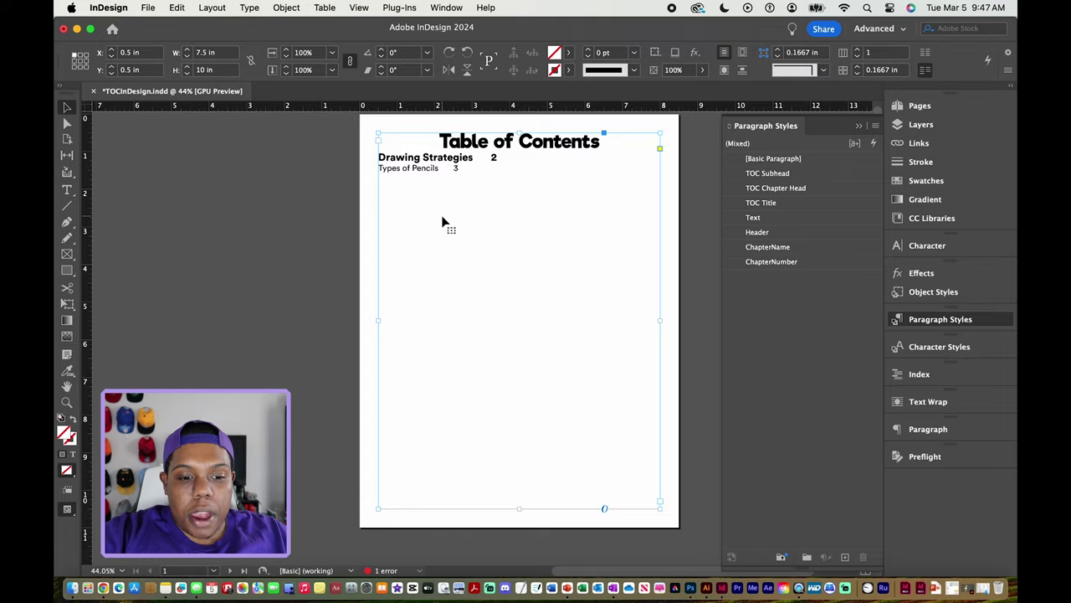
{"action": "scroll", "coordinate": [444, 220], "scroll_direction": "down", "scroll_amount": 10}
{"action": "scroll", "coordinate": [461, 378], "scroll_direction": "down", "scroll_amount": 20}
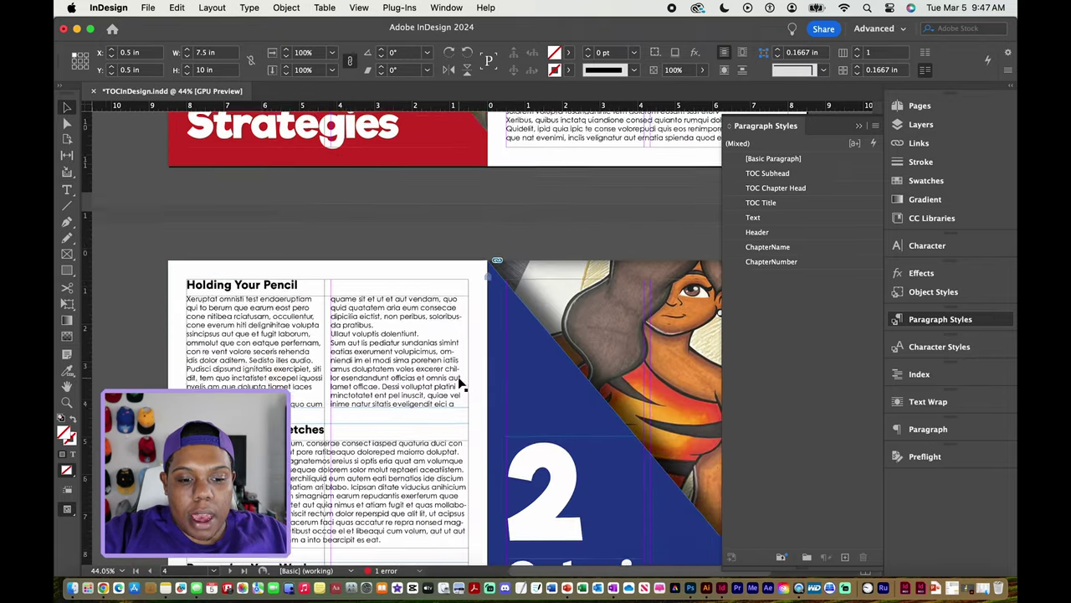
{"action": "scroll", "coordinate": [458, 383], "scroll_direction": "down", "scroll_amount": 20}
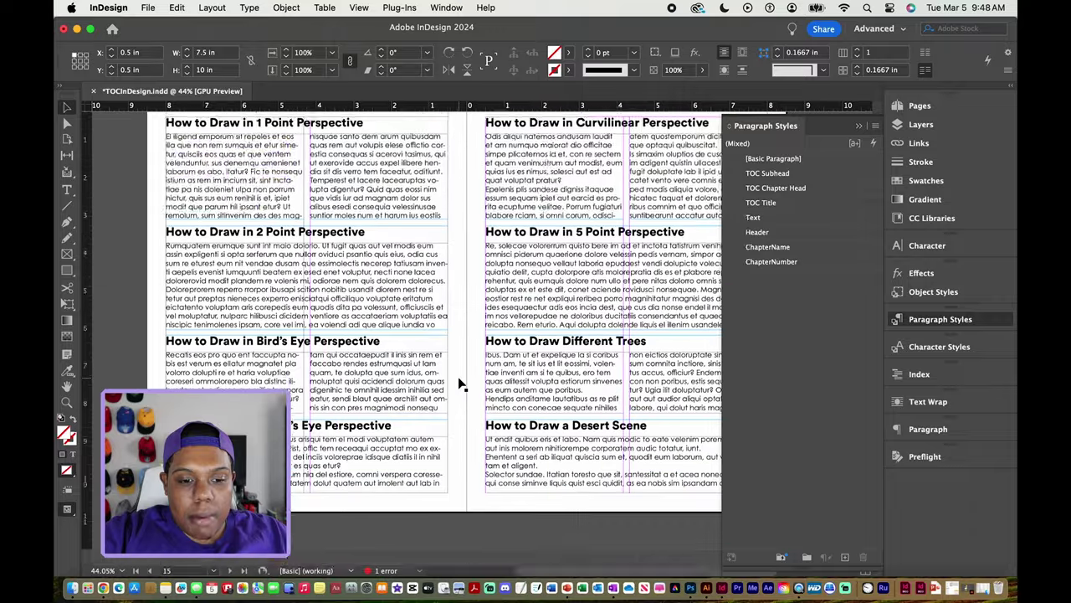
{"action": "scroll", "coordinate": [458, 383], "scroll_direction": "up", "scroll_amount": 20}
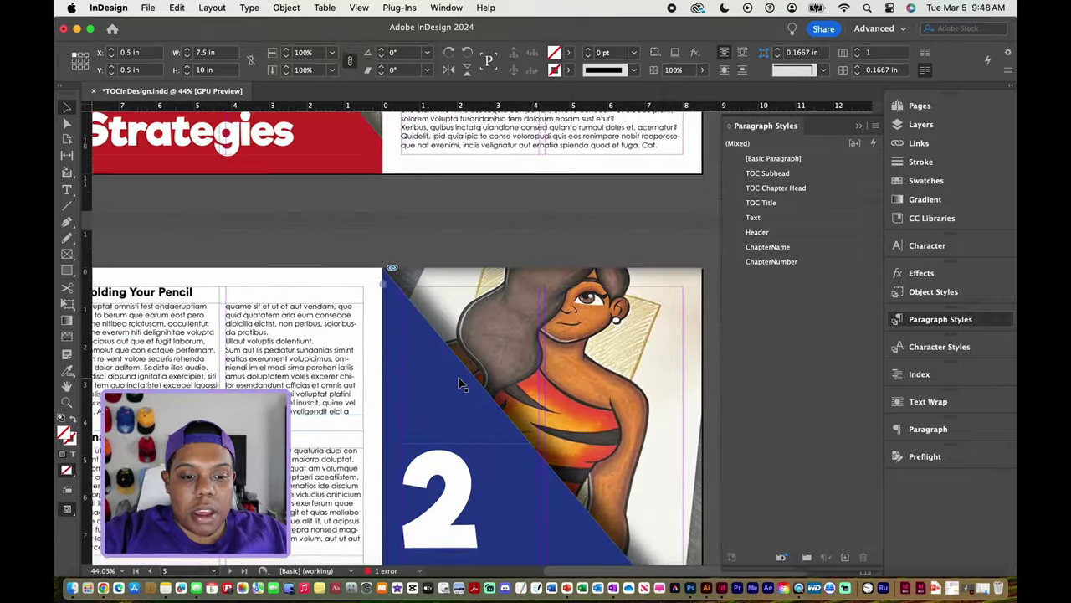
{"action": "scroll", "coordinate": [458, 384], "scroll_direction": "down", "scroll_amount": 1}
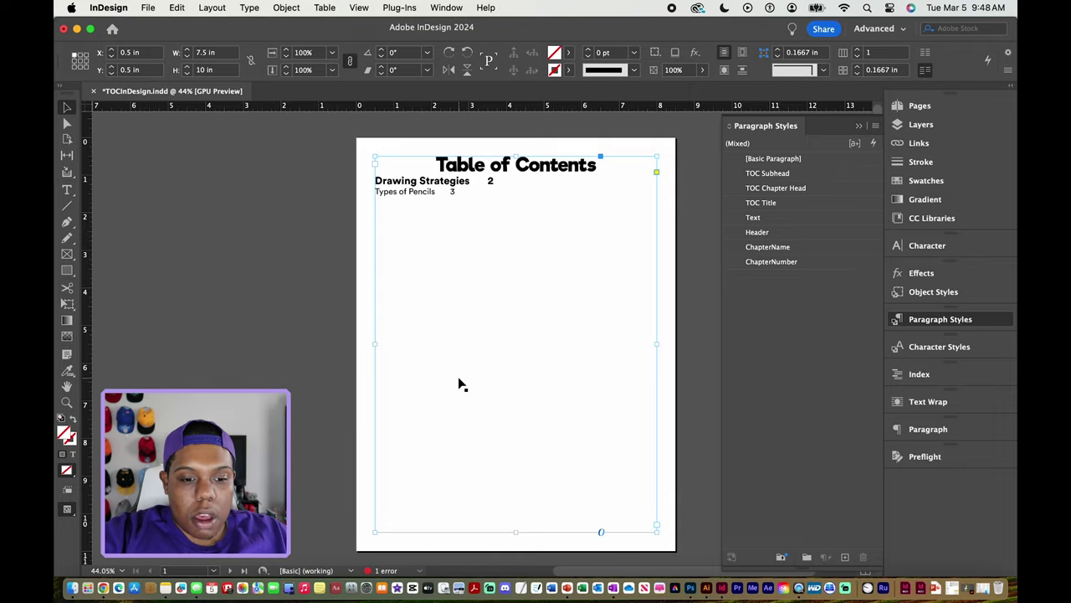
Examine which paragraph styles are applied to chapter 1's name and number, the "Types of Pencils" header and its body text
{"action": "scroll", "coordinate": [459, 384], "scroll_direction": "down", "scroll_amount": 12}
{"action": "scroll", "coordinate": [459, 385], "scroll_direction": "down", "scroll_amount": 2}
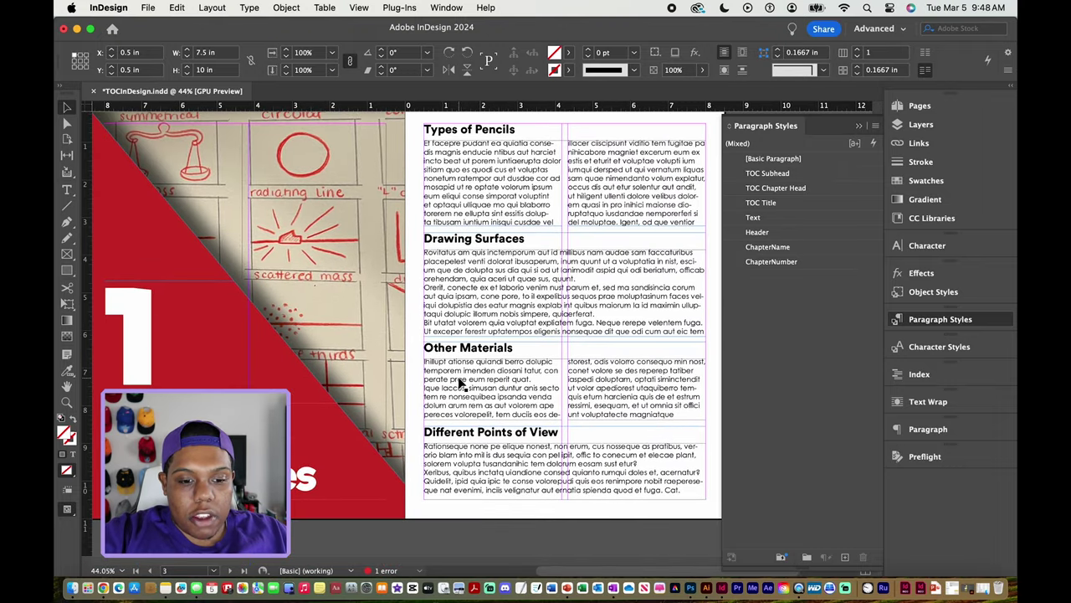
{"action": "scroll", "coordinate": [459, 384], "scroll_direction": "down", "scroll_amount": 3}
{"action": "scroll", "coordinate": [458, 384], "scroll_direction": "left", "scroll_amount": 2}
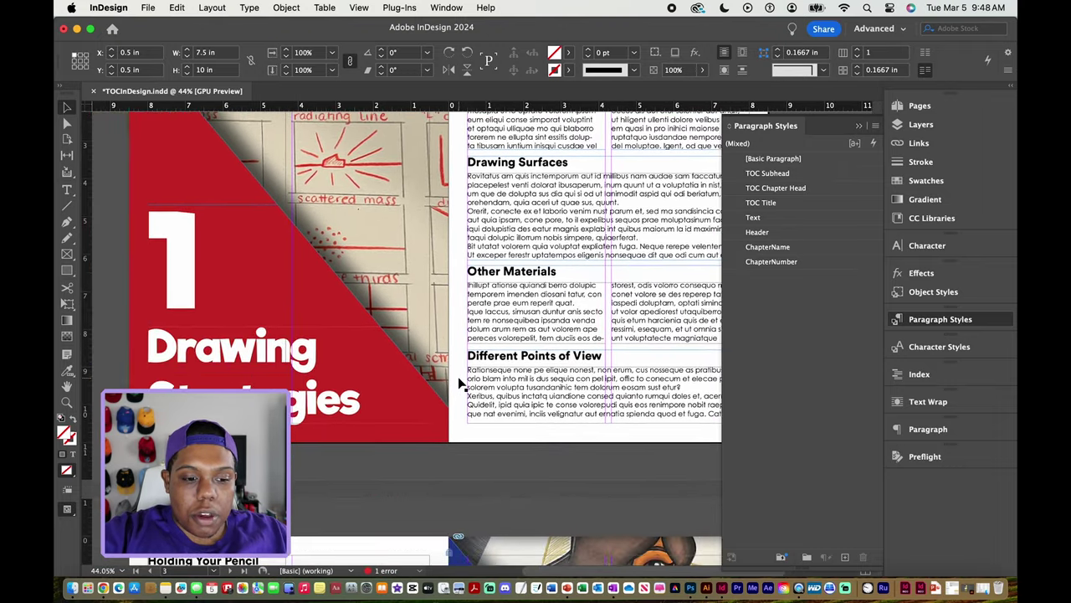
{"action": "left_click", "coordinate": [320, 367]}
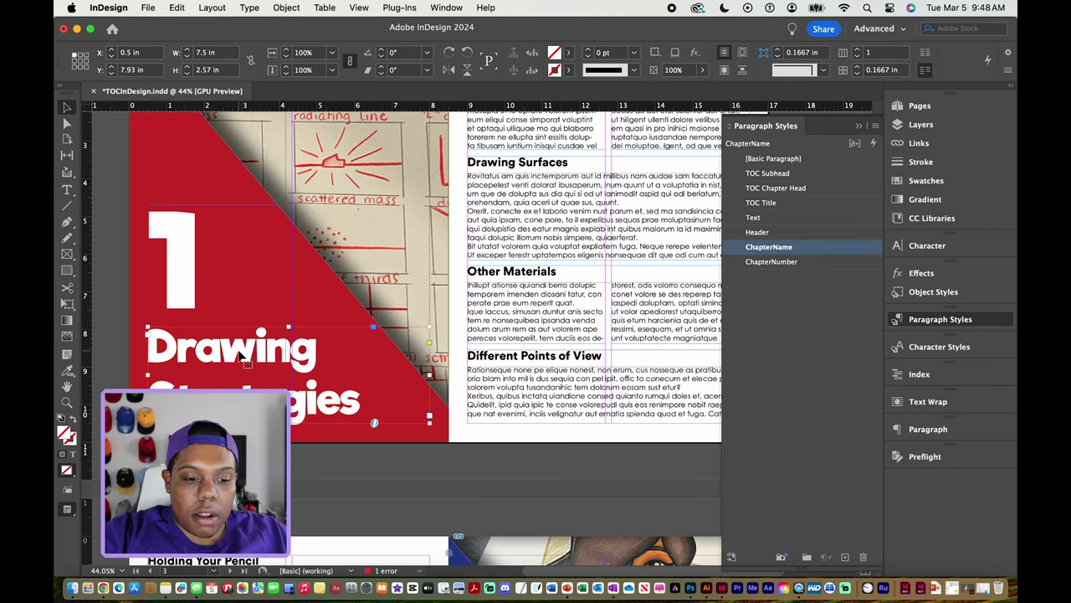
{"action": "scroll", "coordinate": [333, 335], "scroll_direction": "up", "scroll_amount": 2}
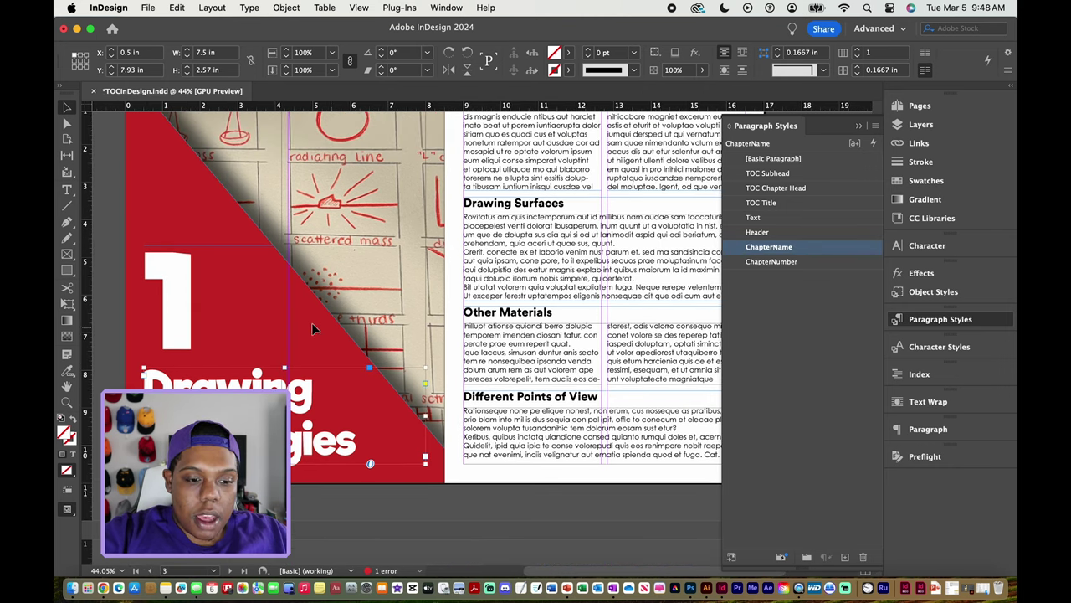
{"action": "left_click", "coordinate": [221, 290]}
{"action": "scroll", "coordinate": [312, 289], "scroll_direction": "up", "scroll_amount": 3}
{"action": "scroll", "coordinate": [311, 288], "scroll_direction": "right", "scroll_amount": 2}
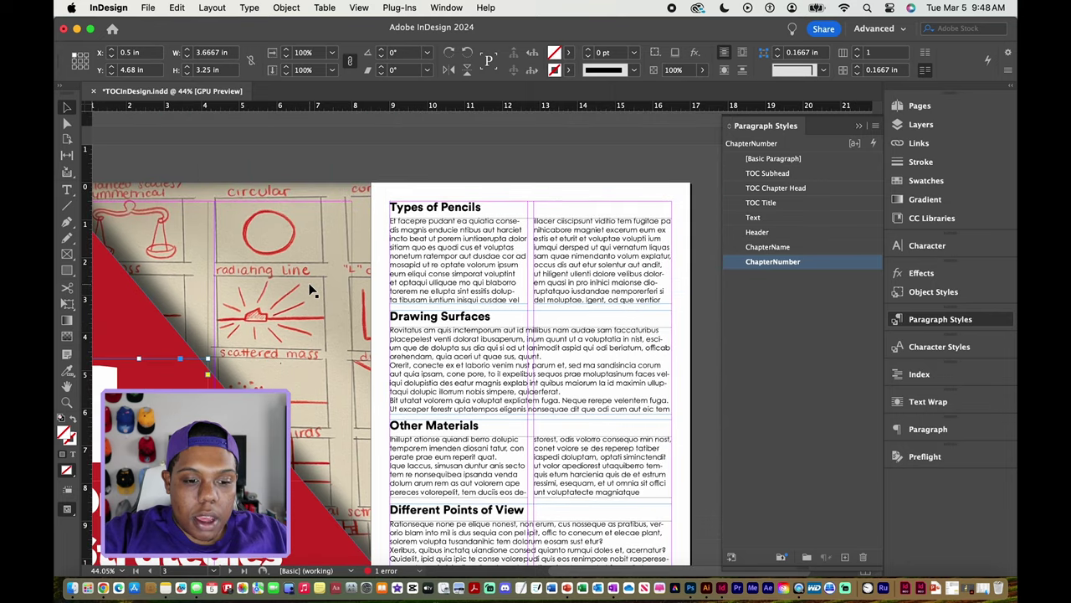
{"action": "left_click", "coordinate": [454, 210]}
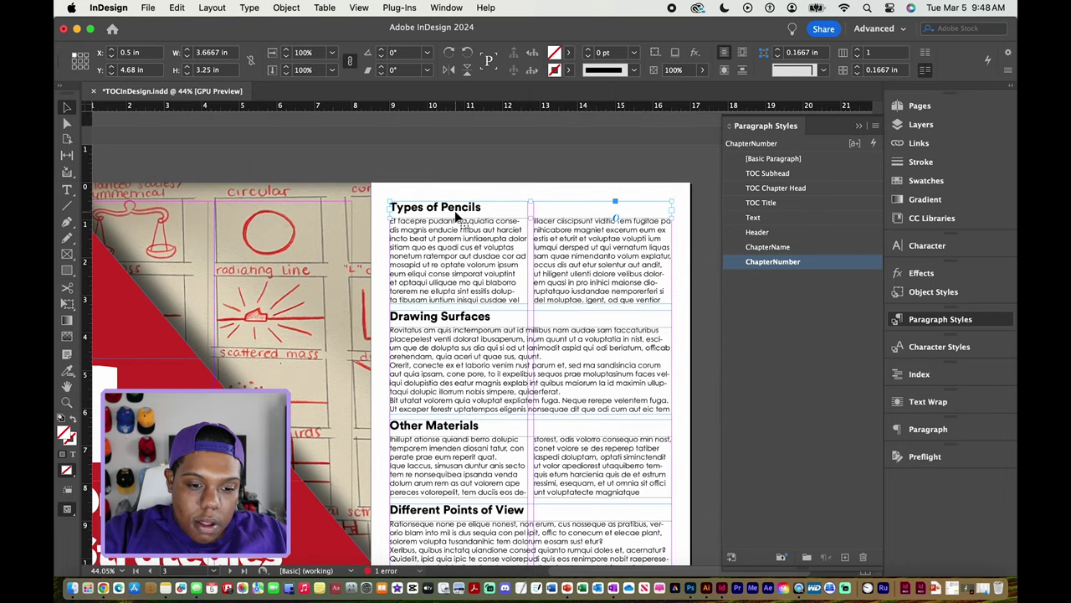
{"action": "left_click", "coordinate": [498, 263]}
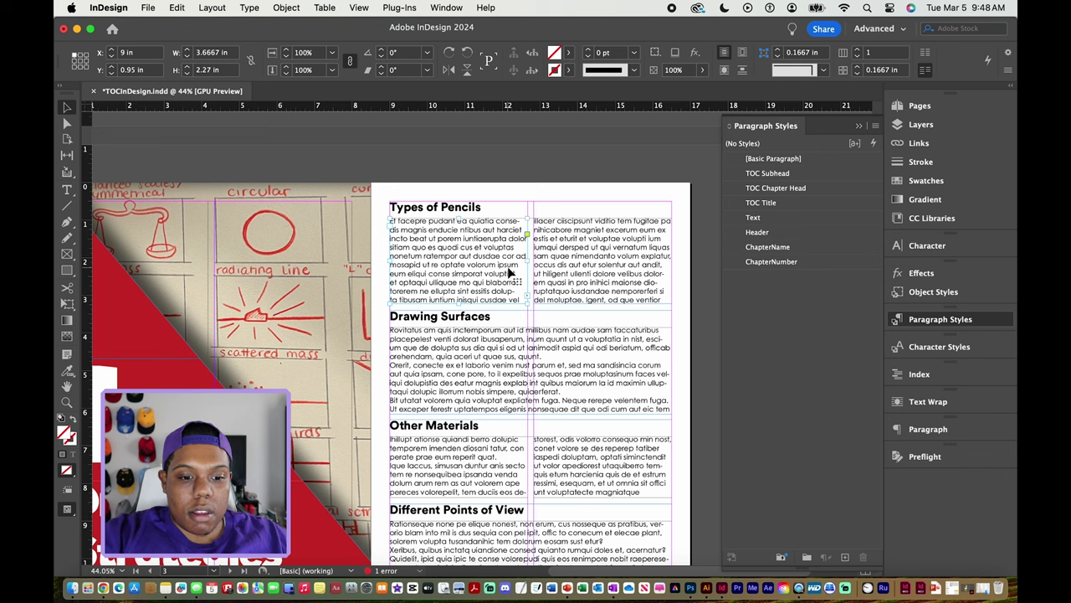
Apply the ChapterName paragraph style to the "Coloring Strategies" title of chapter 2
{"action": "scroll", "coordinate": [510, 272], "scroll_direction": "down", "scroll_amount": 5}
{"action": "scroll", "coordinate": [510, 272], "scroll_direction": "left", "scroll_amount": 2}
{"action": "scroll", "coordinate": [508, 272], "scroll_direction": "down", "scroll_amount": 8}
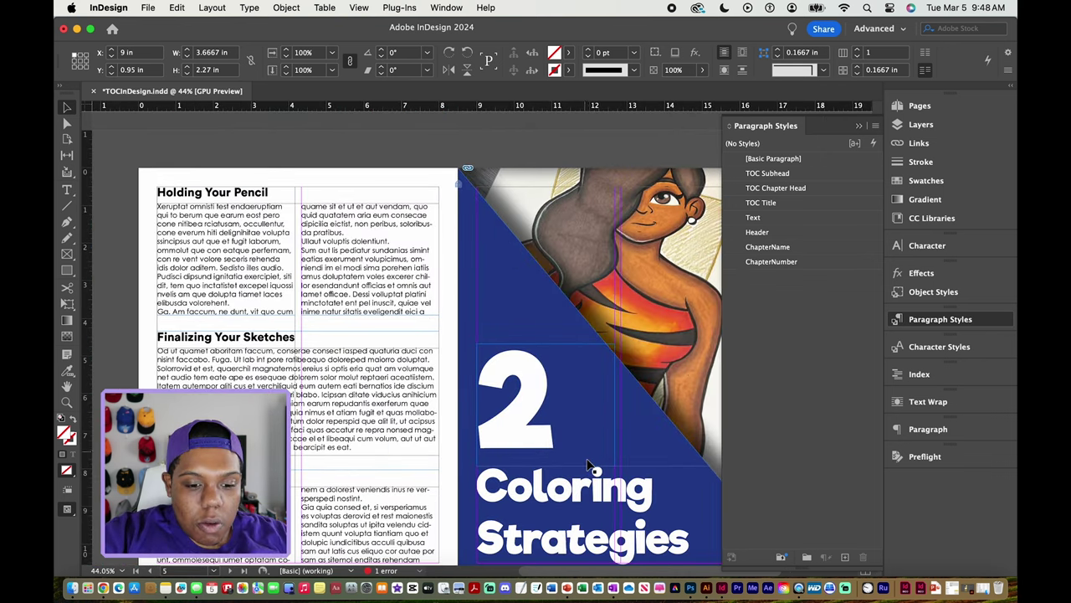
{"action": "scroll", "coordinate": [593, 464], "scroll_direction": "down", "scroll_amount": 3}
{"action": "left_click", "coordinate": [590, 394]}
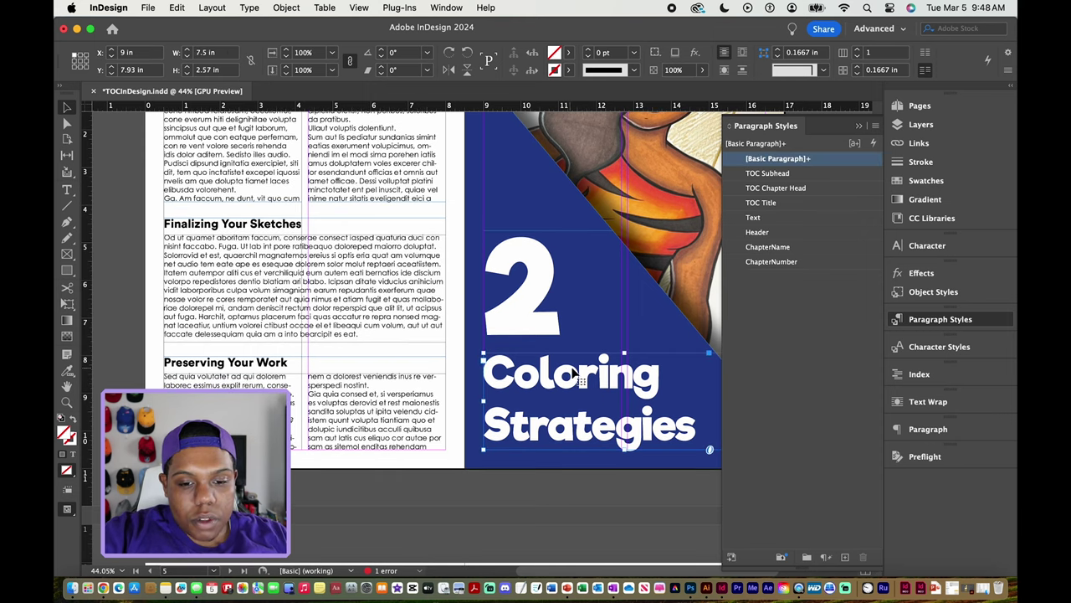
{"action": "left_click", "coordinate": [770, 248]}
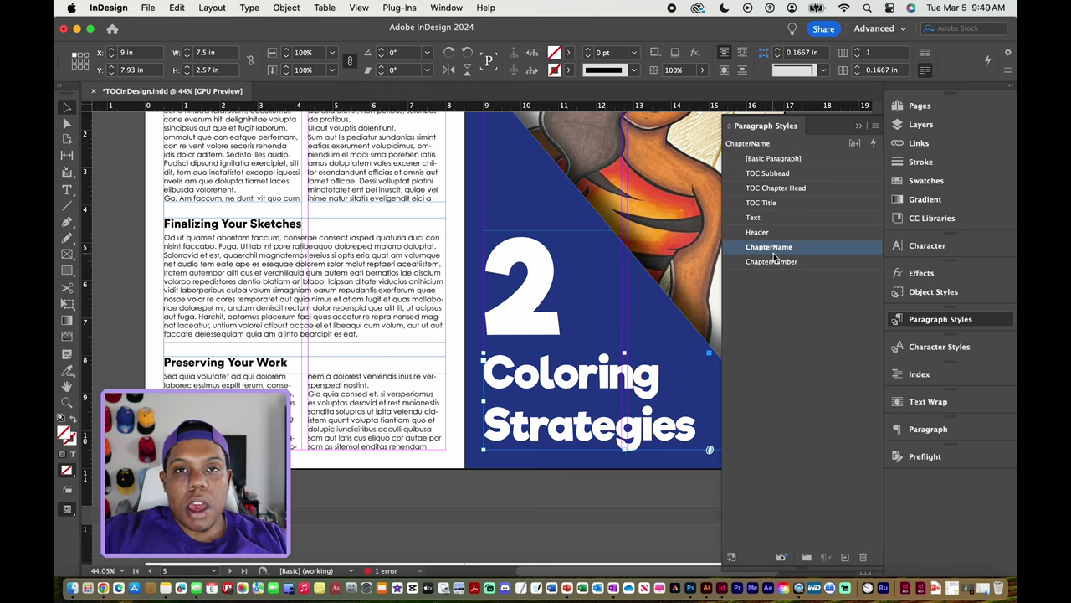
Apply the Header paragraph style to "Holding Your Pencil", "Finalizing Your Sketches" and "Preserving Your Work" on page 4, and deselect everything
{"action": "scroll", "coordinate": [589, 302], "scroll_direction": "up", "scroll_amount": 3}
{"action": "scroll", "coordinate": [588, 301], "scroll_direction": "left", "scroll_amount": 4}
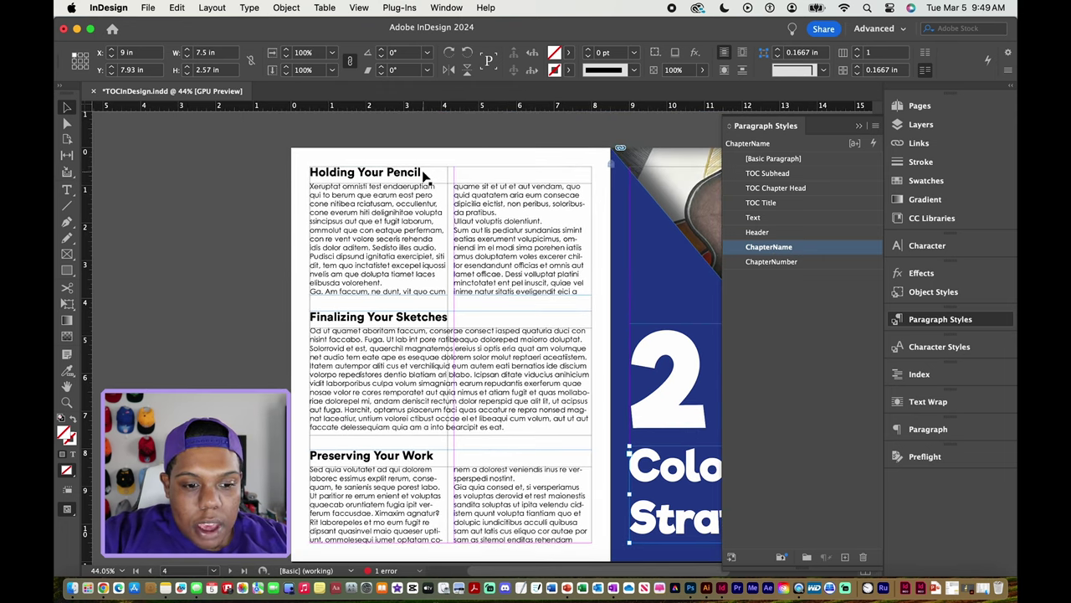
{"action": "left_click", "coordinate": [423, 176]}
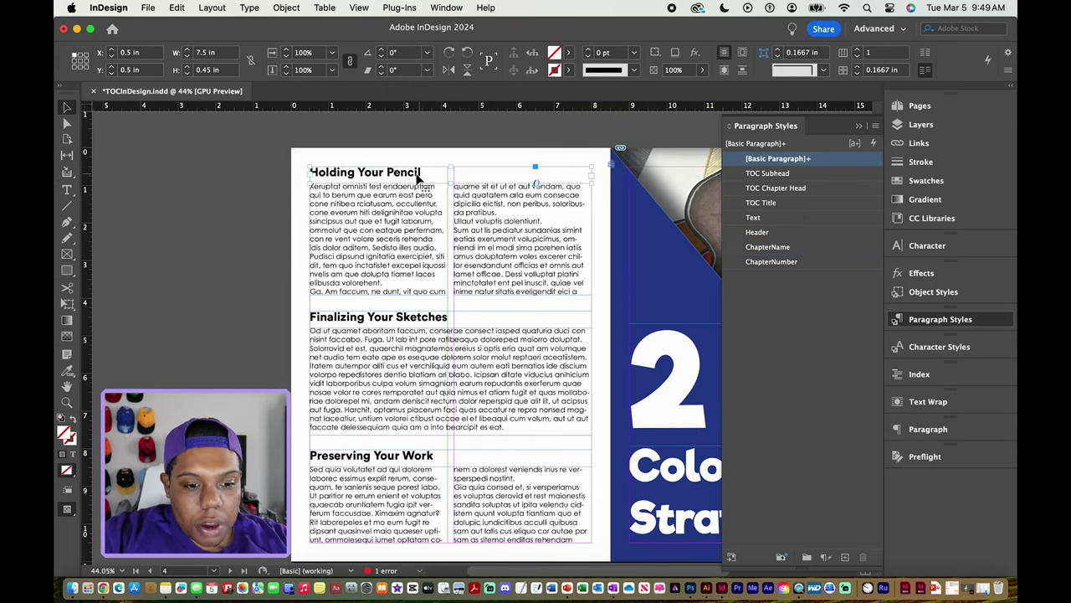
{"action": "left_click", "coordinate": [763, 234]}
{"action": "left_click", "coordinate": [443, 318]}
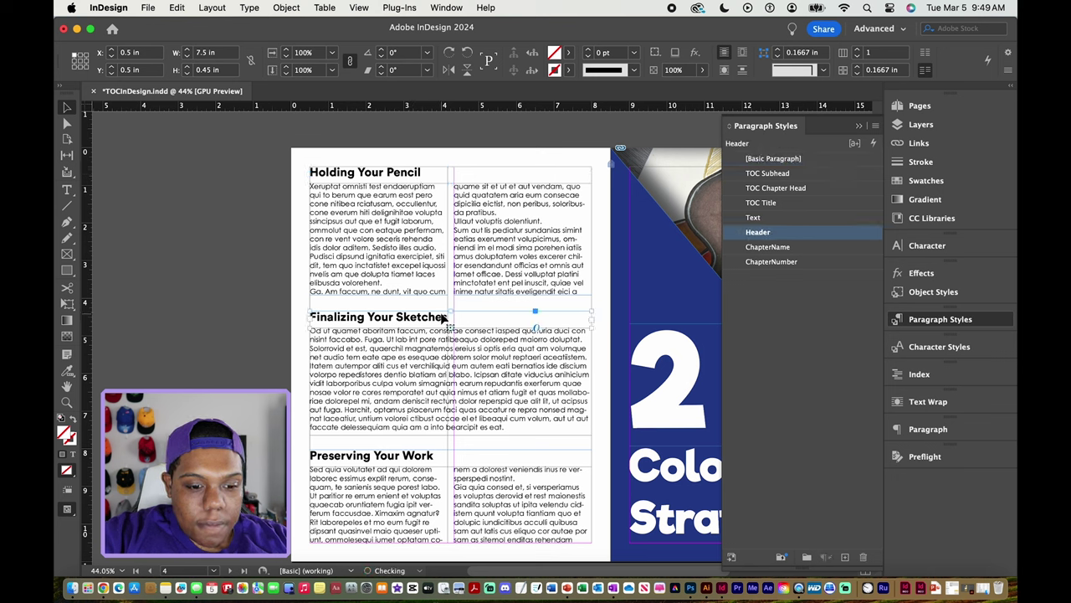
{"action": "left_click", "coordinate": [758, 233]}
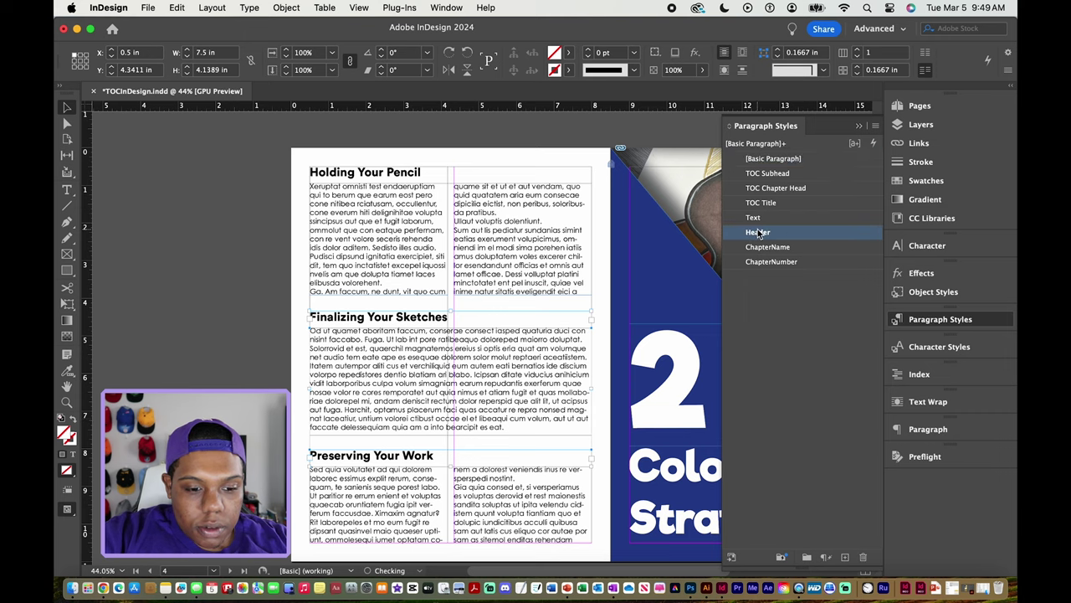
{"action": "left_click", "coordinate": [260, 267]}
{"action": "scroll", "coordinate": [418, 381], "scroll_direction": "down", "scroll_amount": 1}
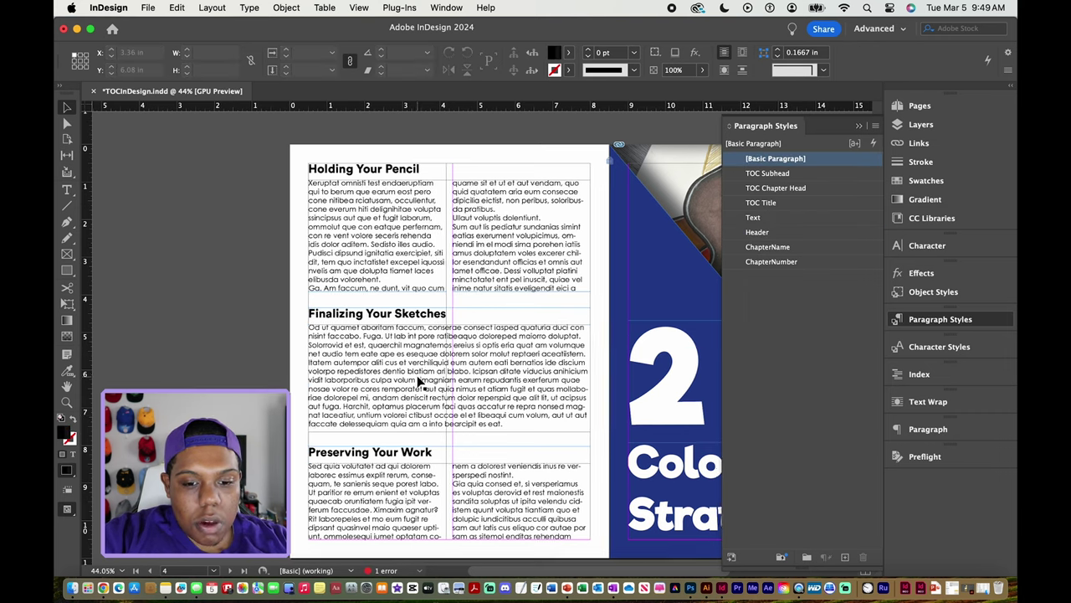
Apply the Text paragraph style to the body text under "Holding Your Pencil", "Finalizing Your Sketches" and "Preserving Your Work" on page 4
{"action": "scroll", "coordinate": [419, 380], "scroll_direction": "down", "scroll_amount": 1}
{"action": "scroll", "coordinate": [419, 381], "scroll_direction": "right", "scroll_amount": 1}
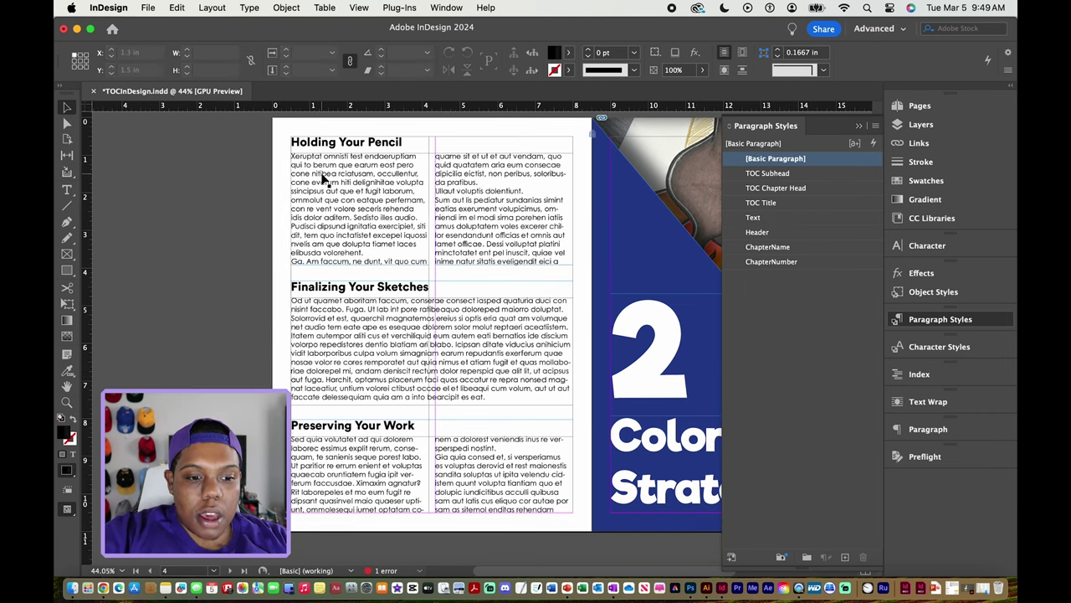
{"action": "left_click", "coordinate": [336, 201]}
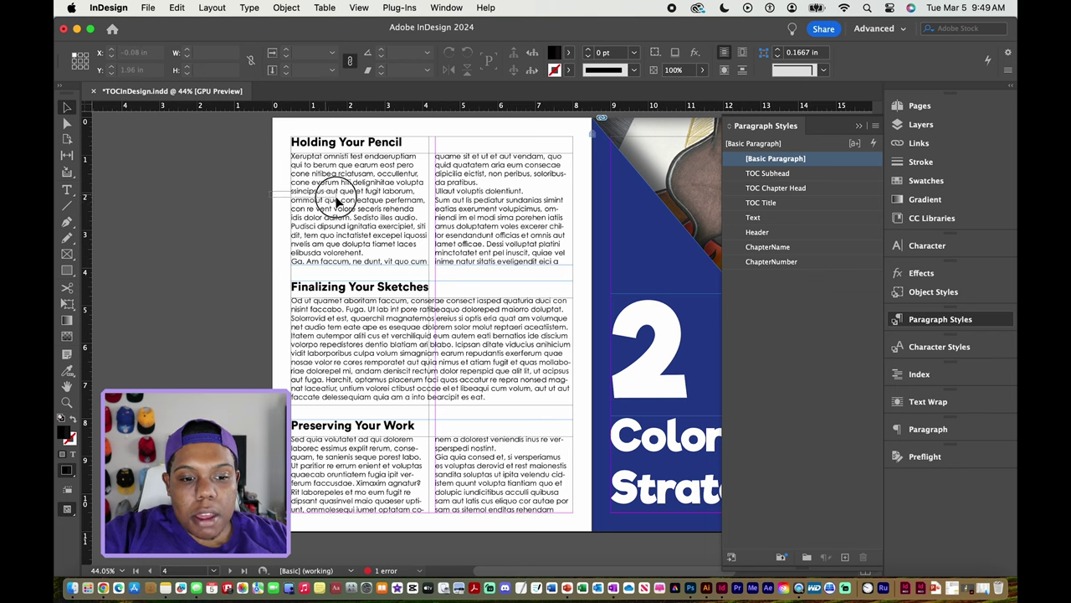
{"action": "left_click_drag", "start_coordinate": [336, 201], "coordinate": [583, 215]}
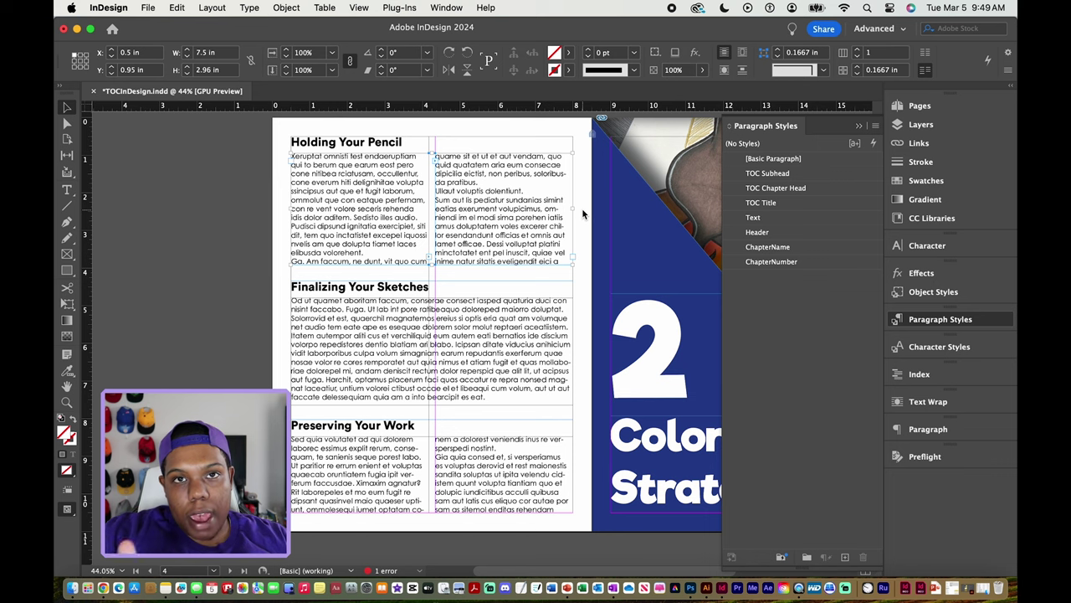
{"action": "left_click", "coordinate": [753, 217]}
{"action": "left_click", "coordinate": [466, 345]}
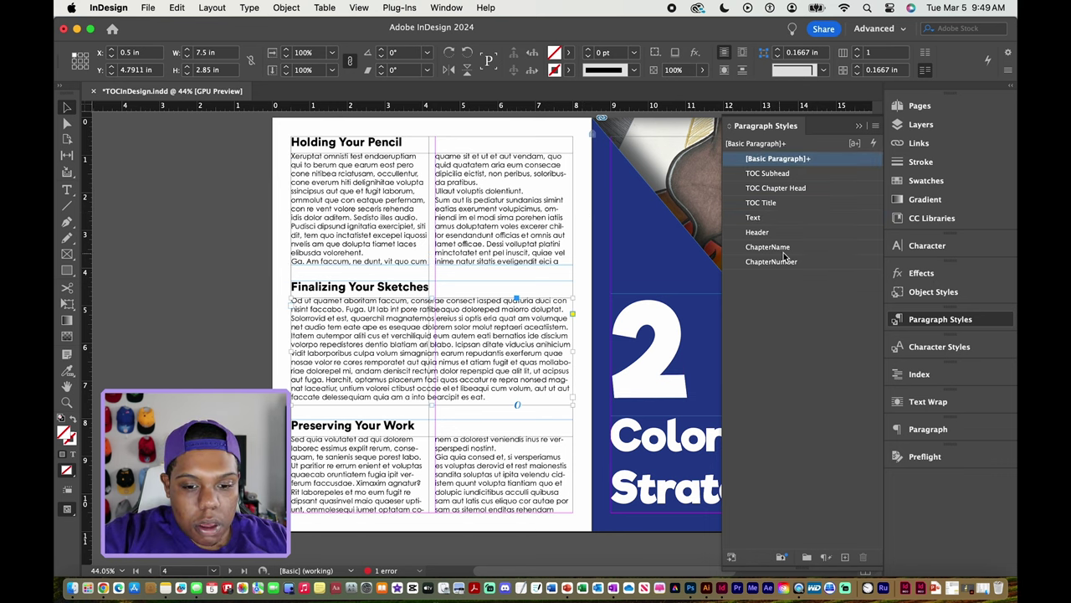
{"action": "left_click", "coordinate": [758, 218]}
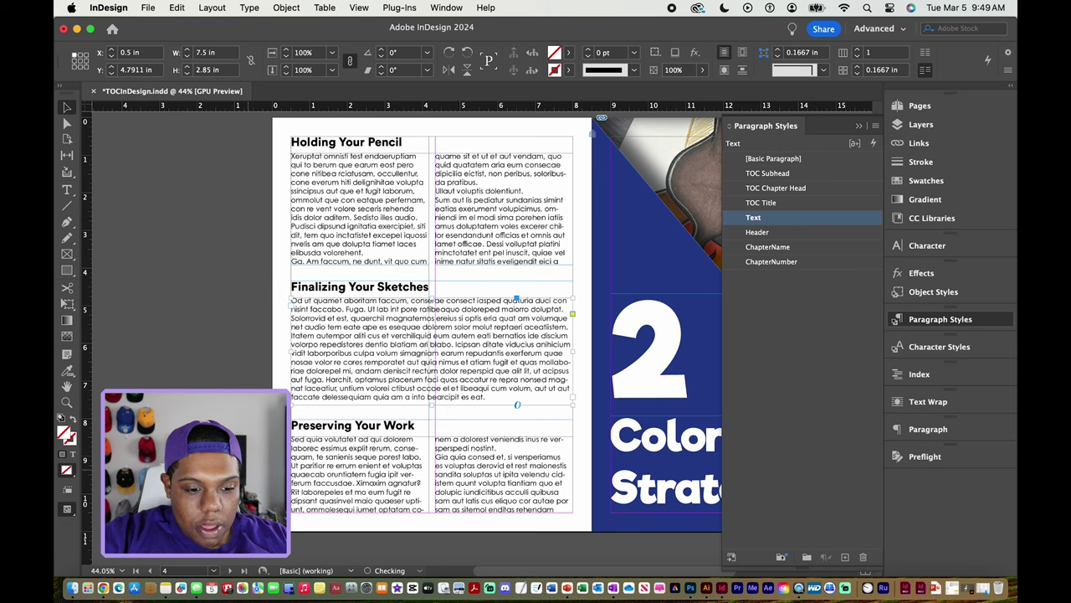
{"action": "left_click", "coordinate": [483, 497]}
{"action": "left_click", "coordinate": [757, 219]}
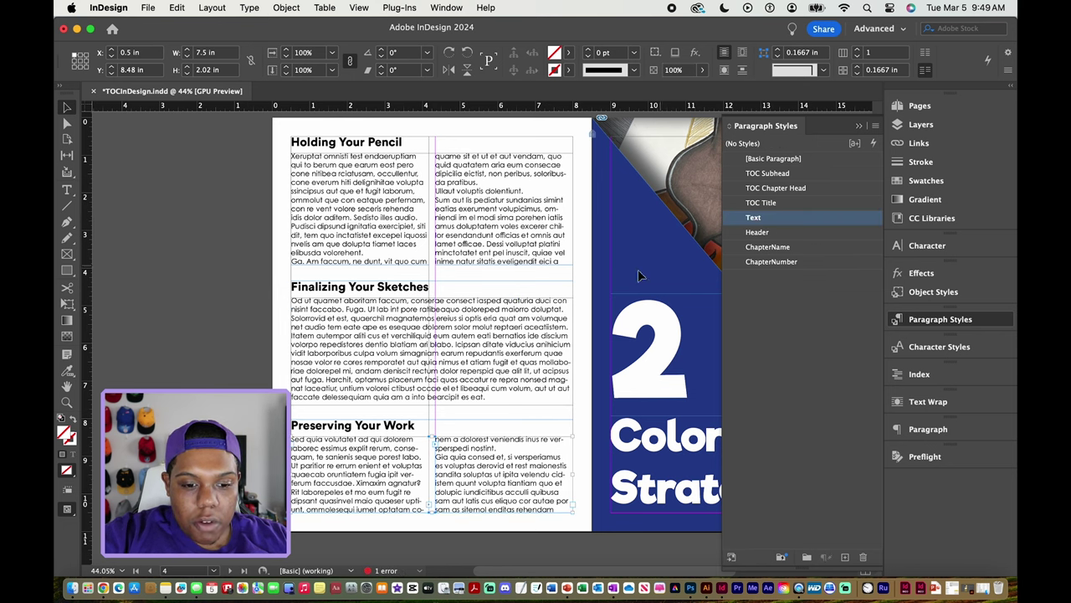
{"action": "left_click", "coordinate": [583, 264]}
Apply the Header paragraph style to the headers on chapter 2's pages and on chapter 3's first text page
{"action": "key", "text": "super+minus"}
{"action": "scroll", "coordinate": [583, 266], "scroll_direction": "down", "scroll_amount": 8}
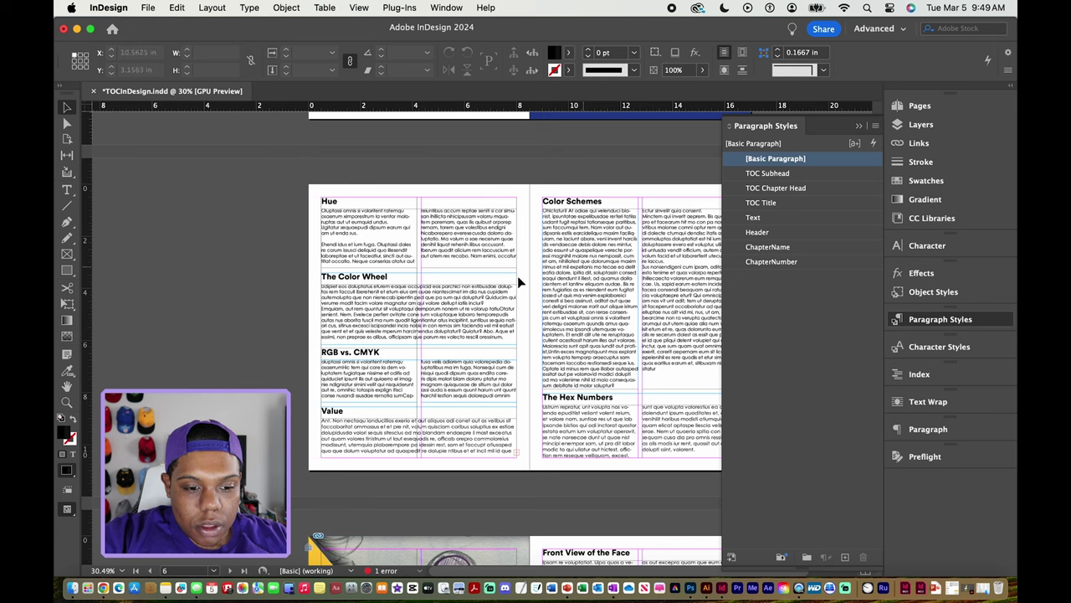
{"action": "scroll", "coordinate": [423, 262], "scroll_direction": "down", "scroll_amount": 3}
{"action": "scroll", "coordinate": [423, 261], "scroll_direction": "right", "scroll_amount": 2}
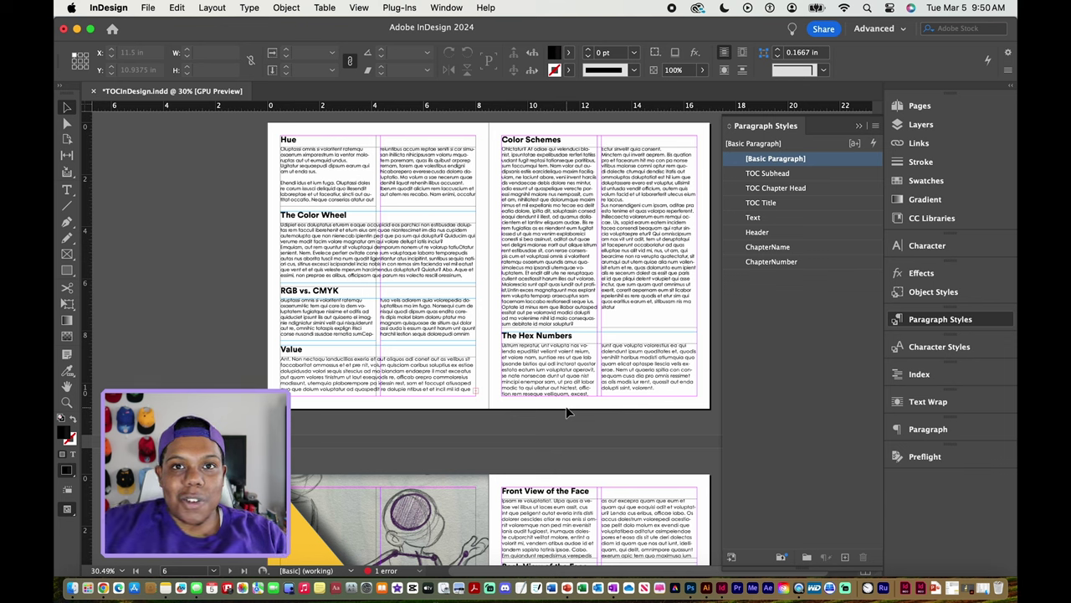
{"action": "key", "text": "super+a"}
{"action": "key", "text": "alt+Page_Down"}
{"action": "key", "text": "super+a"}
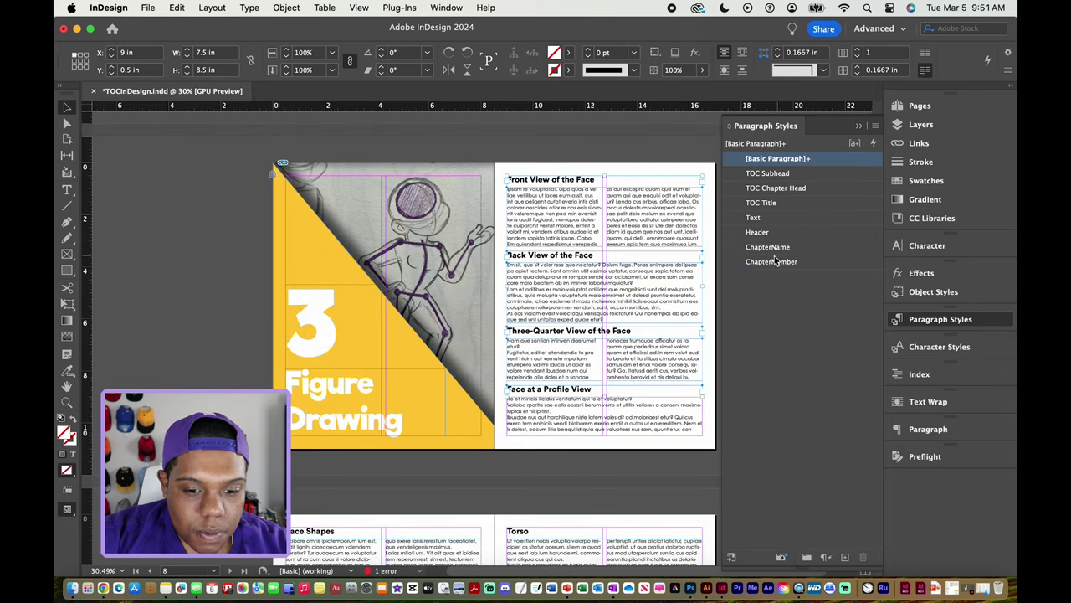
Apply the ChapterName paragraph style to the "Background Design" title of chapter 4 and the ChapterNumber style to chapter 5's number
{"action": "key", "text": "alt+Page_Down"}
{"action": "key", "text": "alt+Page_Down"}
{"action": "left_click", "coordinate": [638, 437]}
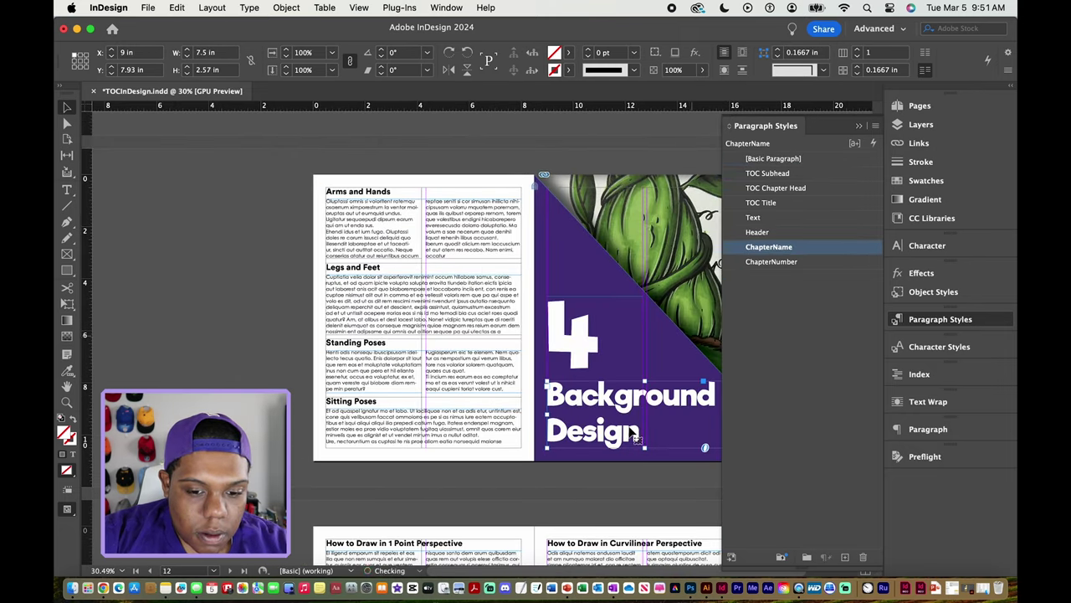
{"action": "key", "text": "alt+Page_Down"}
{"action": "key", "text": "alt+Page_Down"}
{"action": "left_click", "coordinate": [620, 444]}
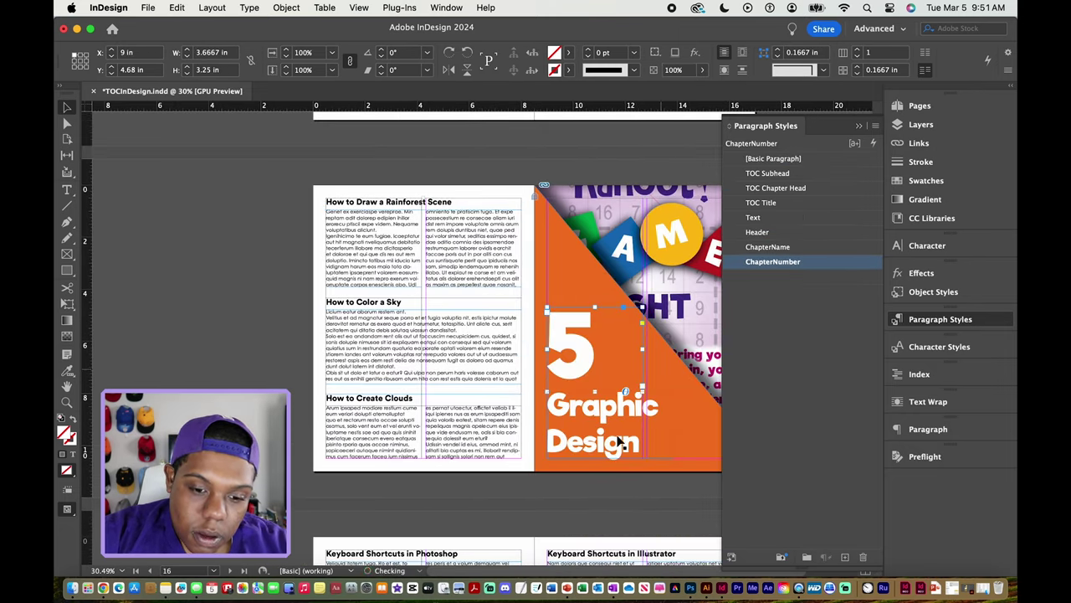
{"action": "key", "text": "super+shift+a"}
Update the placed table of contents on page 1 so it lists the newly styled chapter names and headers, and deselect it
{"action": "scroll", "coordinate": [471, 335], "scroll_direction": "down", "scroll_amount": 5}
{"action": "scroll", "coordinate": [446, 276], "scroll_direction": "up", "scroll_amount": 20}
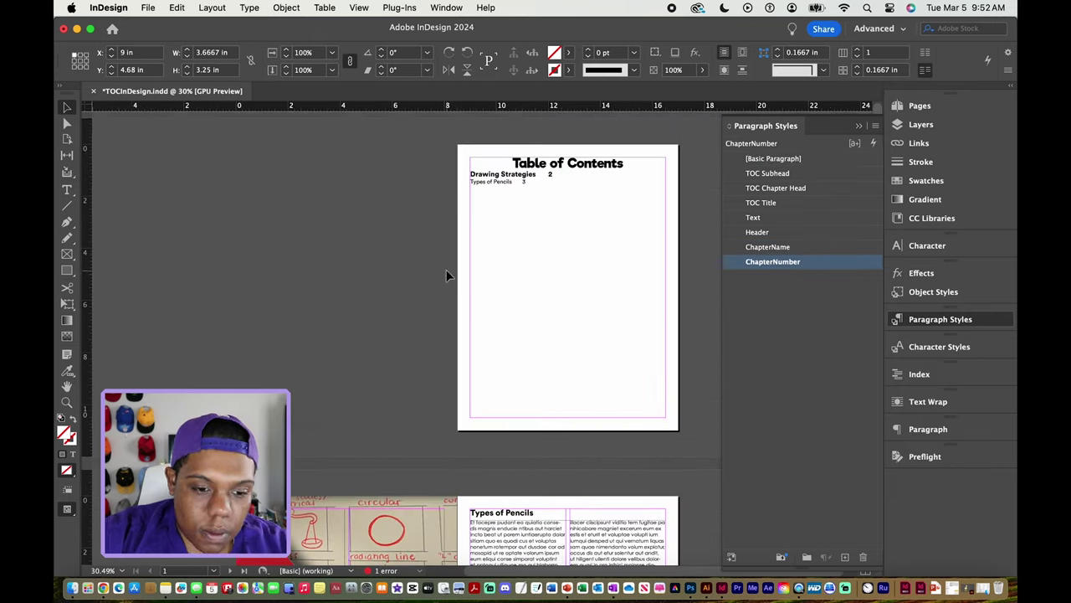
{"action": "scroll", "coordinate": [446, 277], "scroll_direction": "up", "scroll_amount": 3}
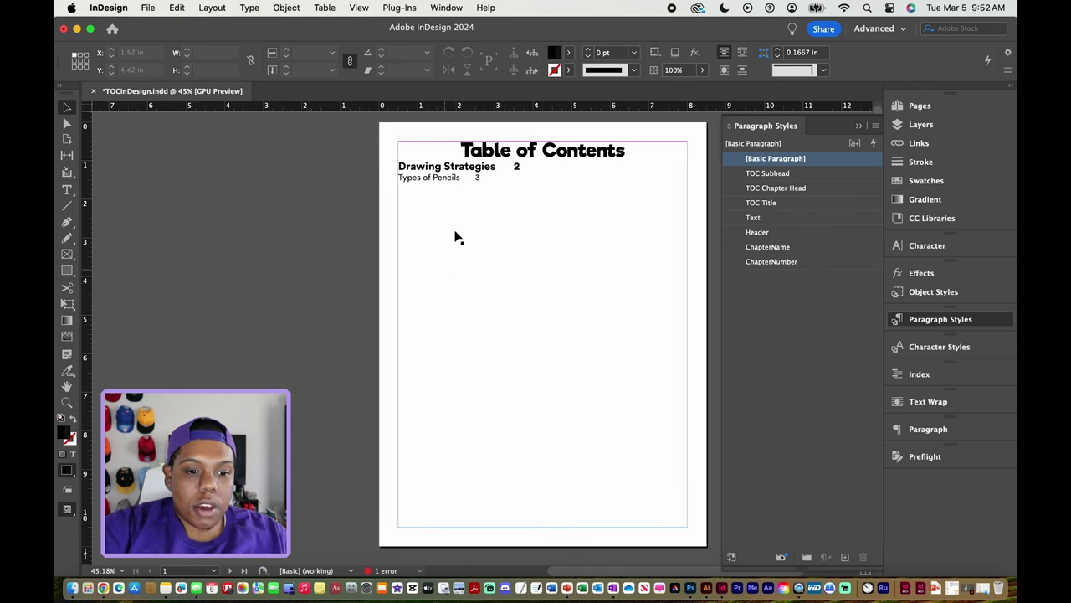
{"action": "left_click", "coordinate": [459, 196]}
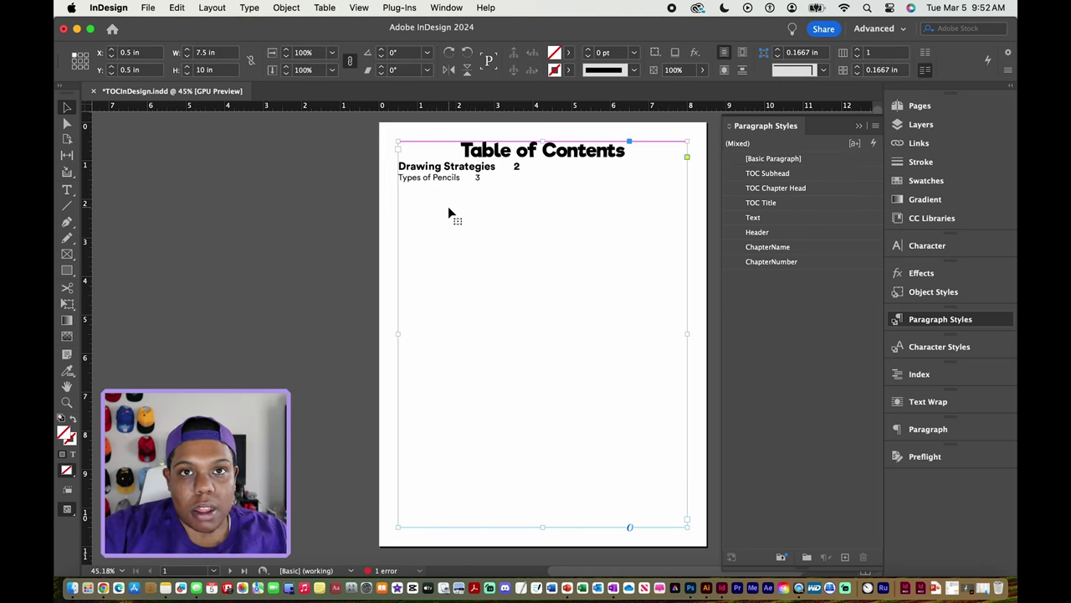
{"action": "left_click", "coordinate": [214, 8]}
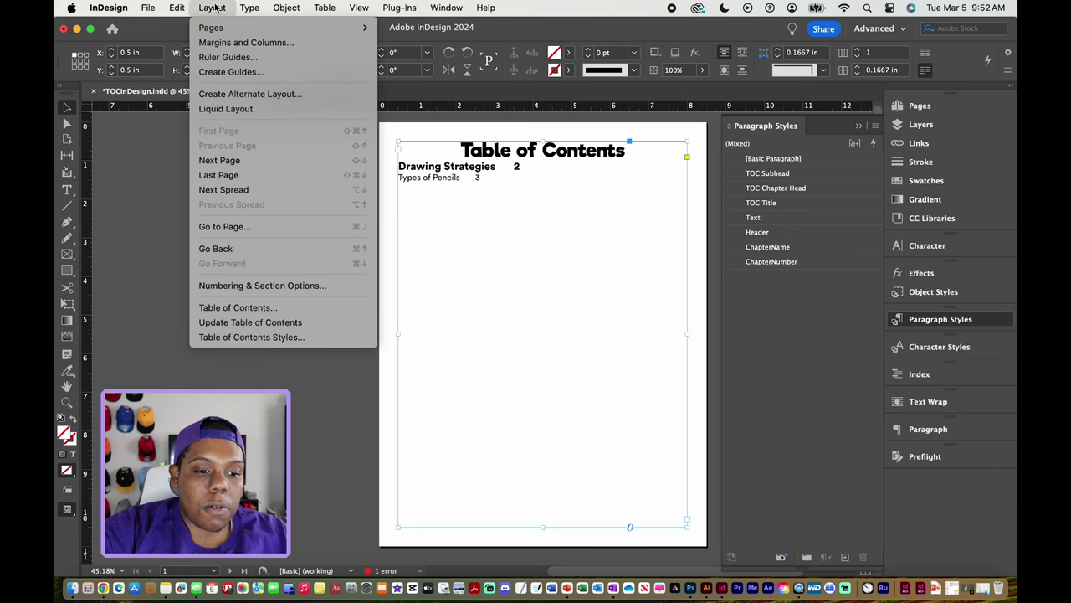
{"action": "left_click", "coordinate": [235, 325]}
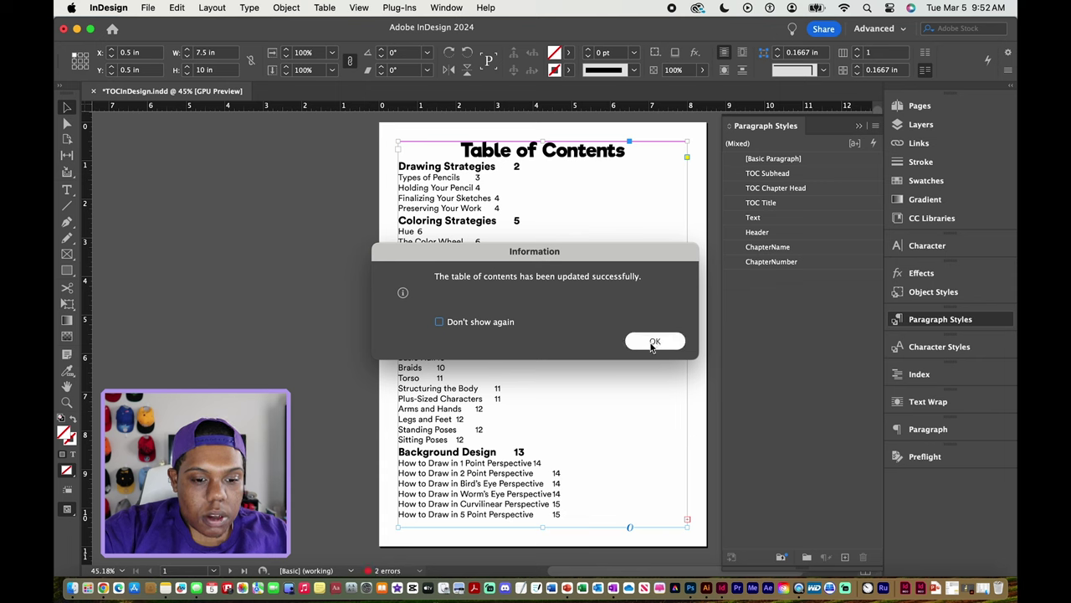
{"action": "left_click", "coordinate": [650, 341]}
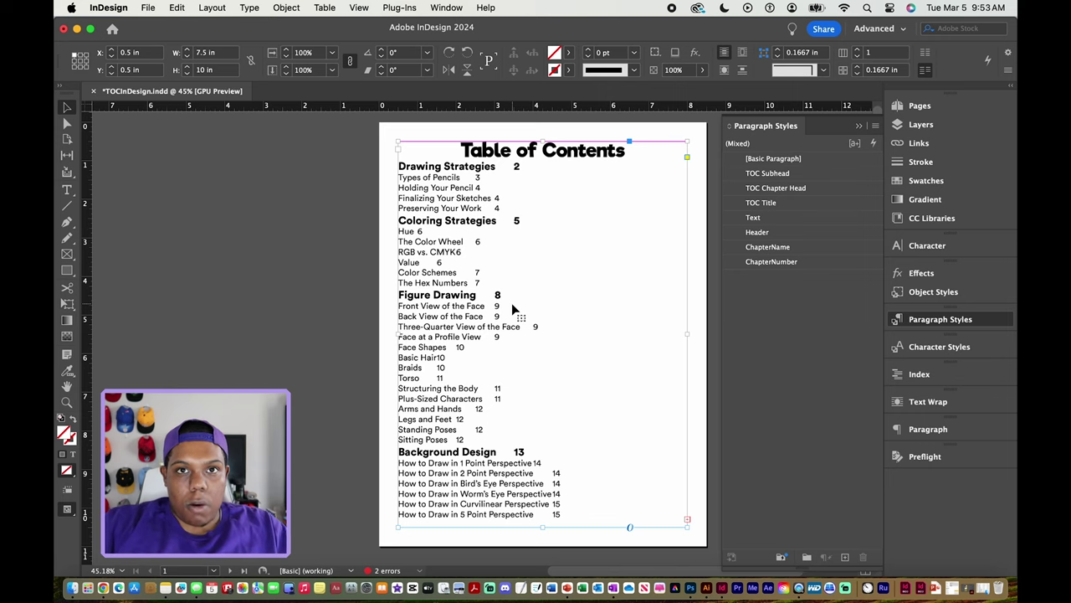
{"action": "left_click", "coordinate": [385, 263]}
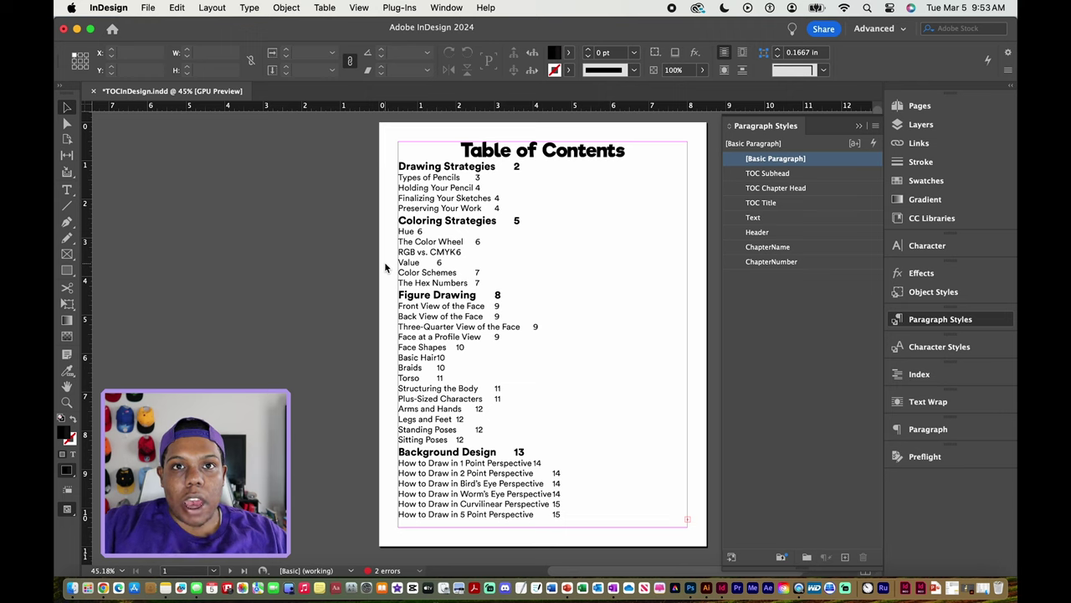
Set the number of columns on the table of contents page to 2
{"action": "left_click", "coordinate": [213, 7]}
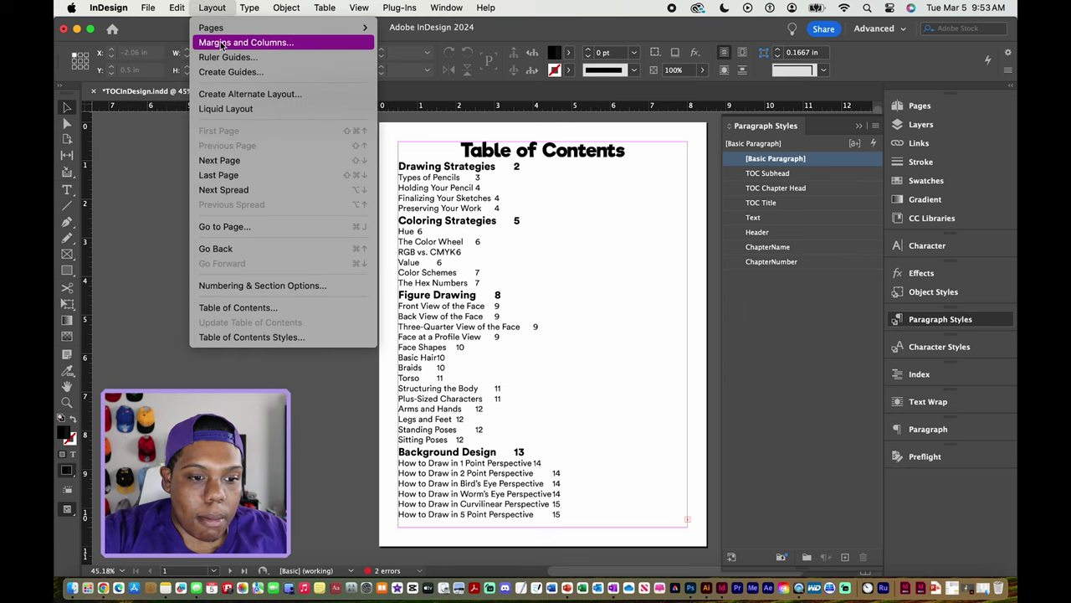
{"action": "left_click", "coordinate": [222, 43]}
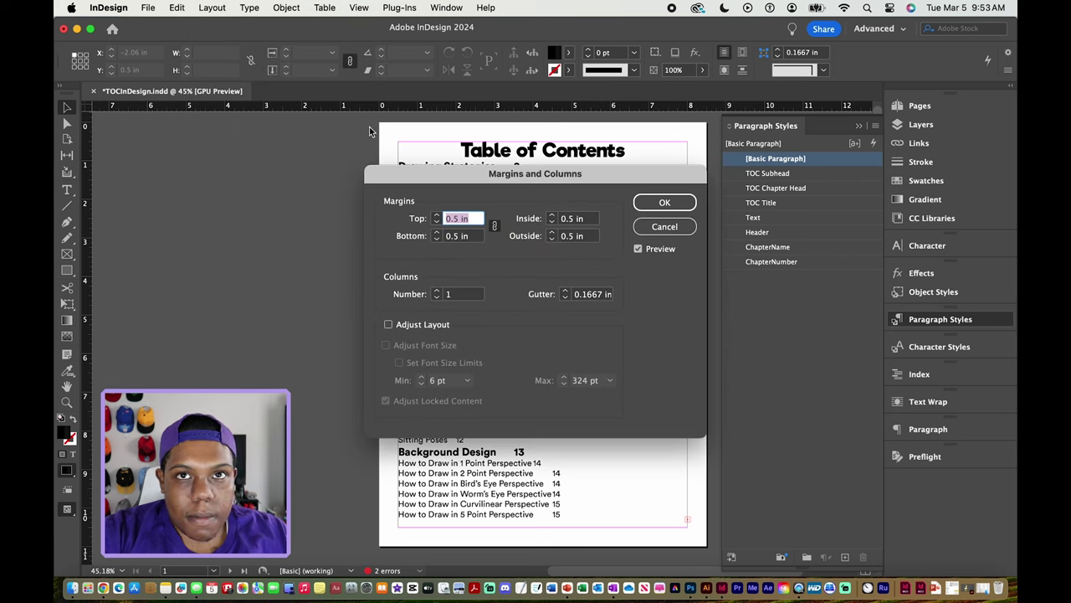
{"action": "left_click", "coordinate": [463, 295]}
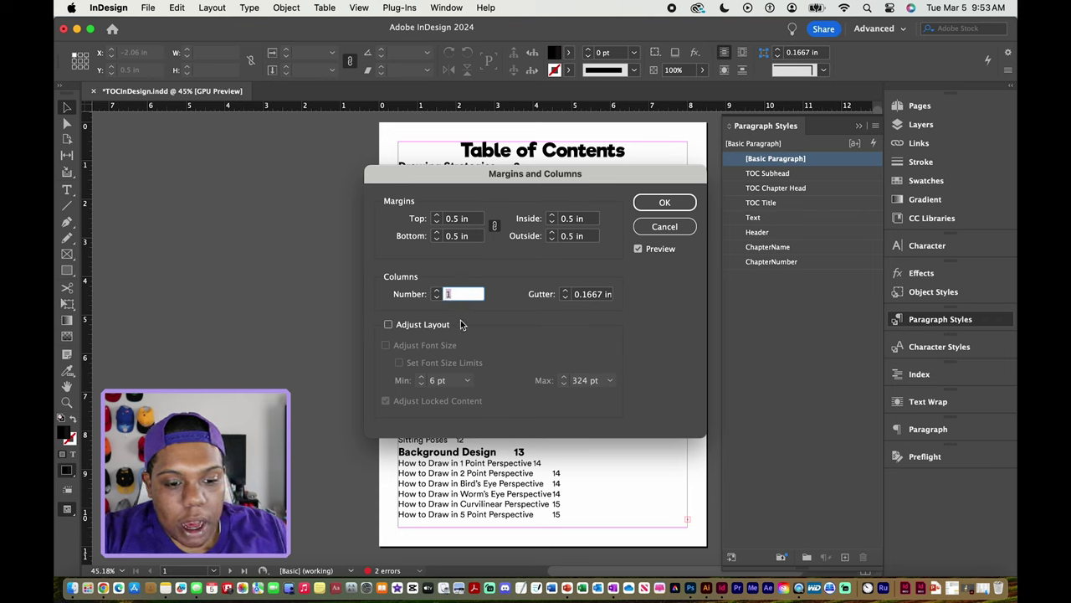
{"action": "type", "text": "2"}
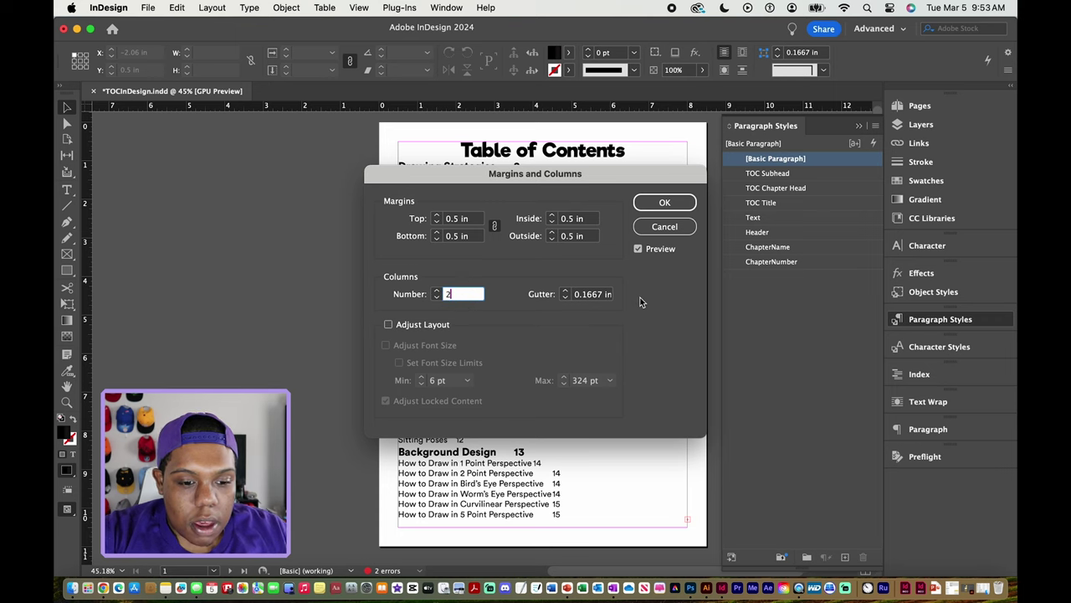
{"action": "left_click", "coordinate": [662, 205]}
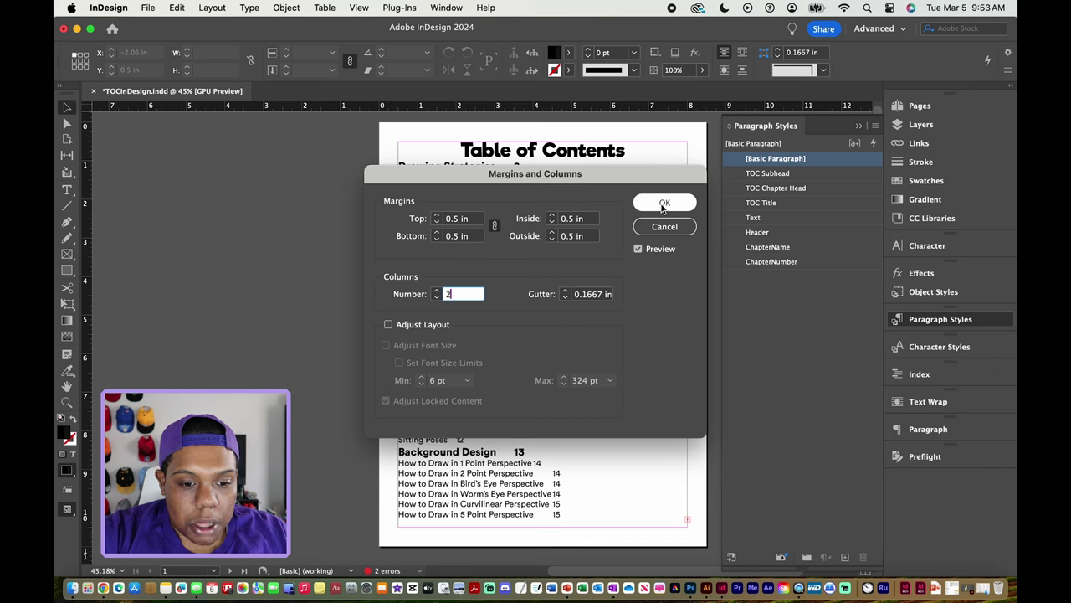
Narrow the table of contents frame to the first column, 3.6667 in wide, and flow its overset text into the second column
{"action": "left_click", "coordinate": [497, 278]}
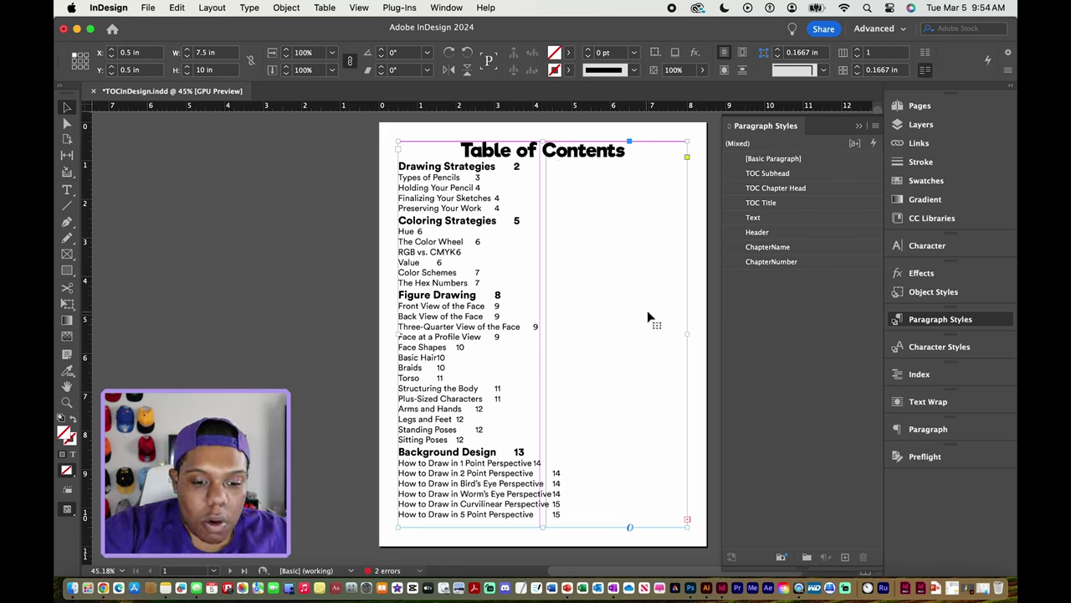
{"action": "left_click_drag", "start_coordinate": [688, 334], "coordinate": [537, 335]}
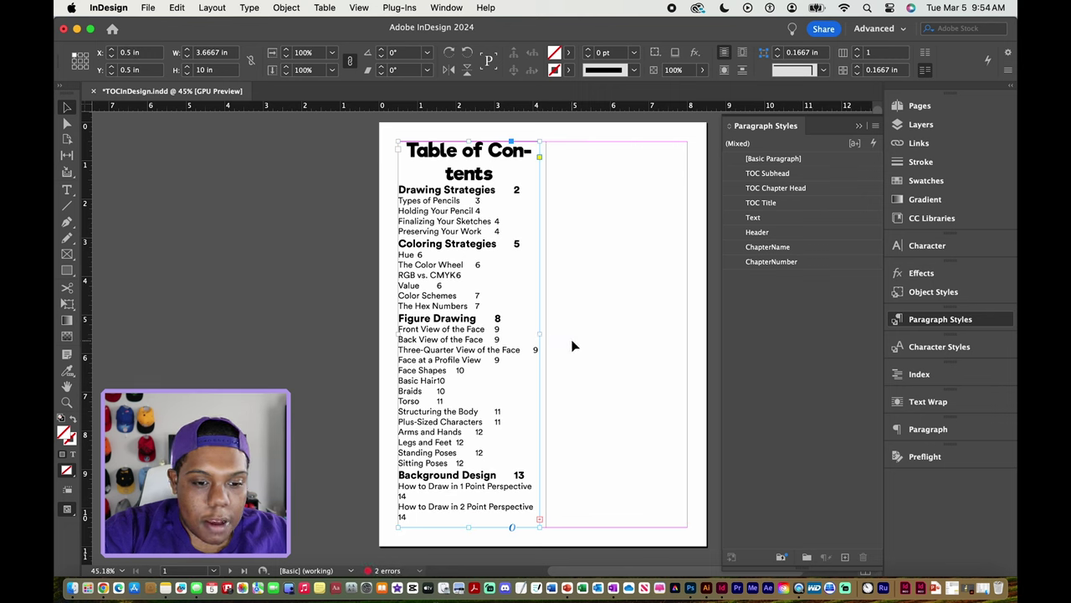
{"action": "left_click", "coordinate": [572, 345]}
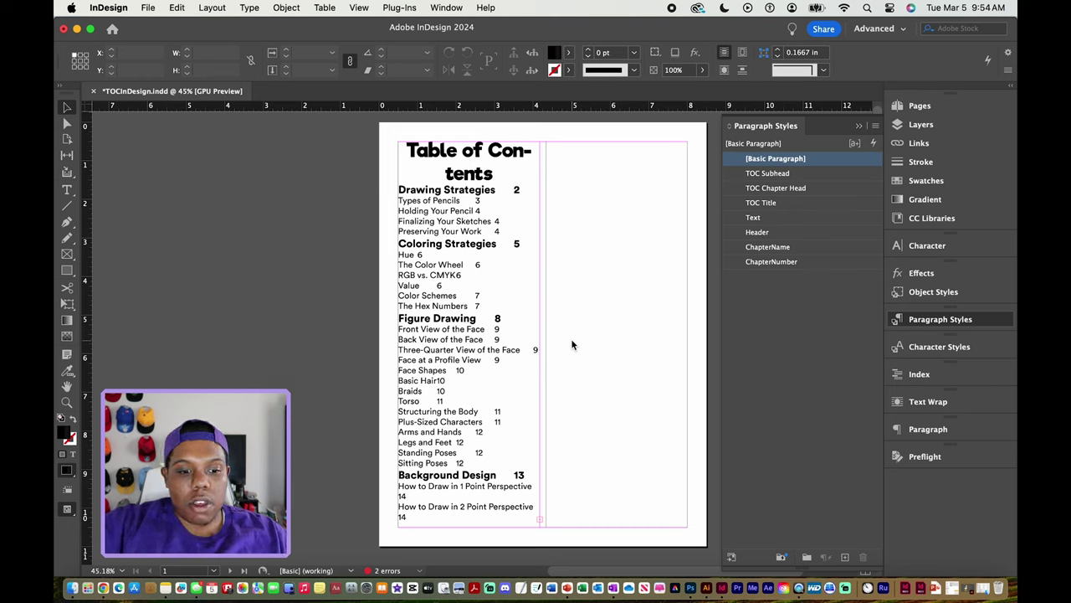
{"action": "left_click", "coordinate": [539, 519]}
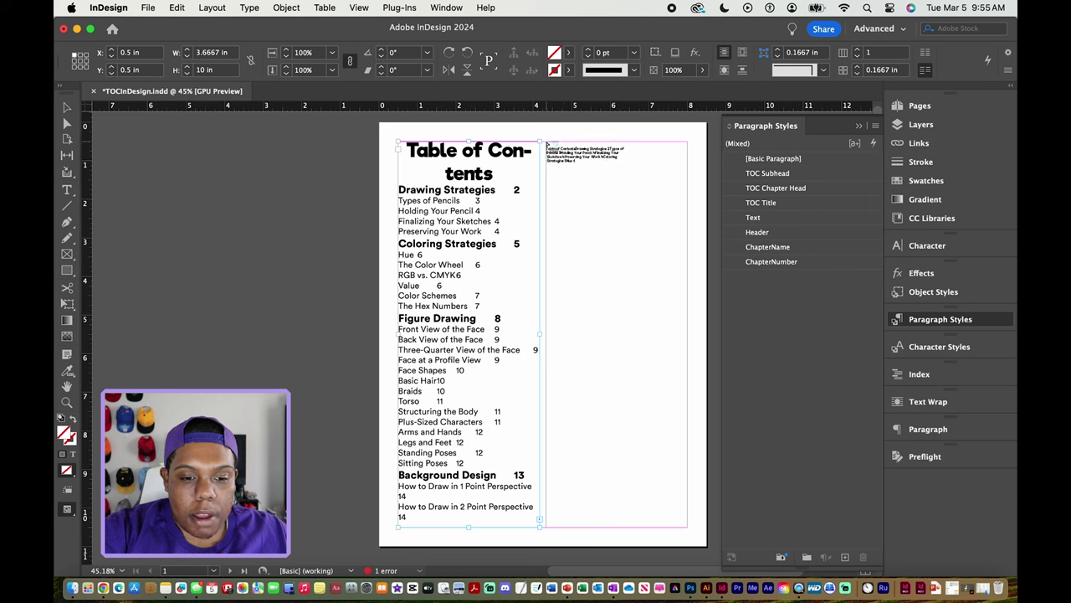
{"action": "left_click", "coordinate": [546, 145]}
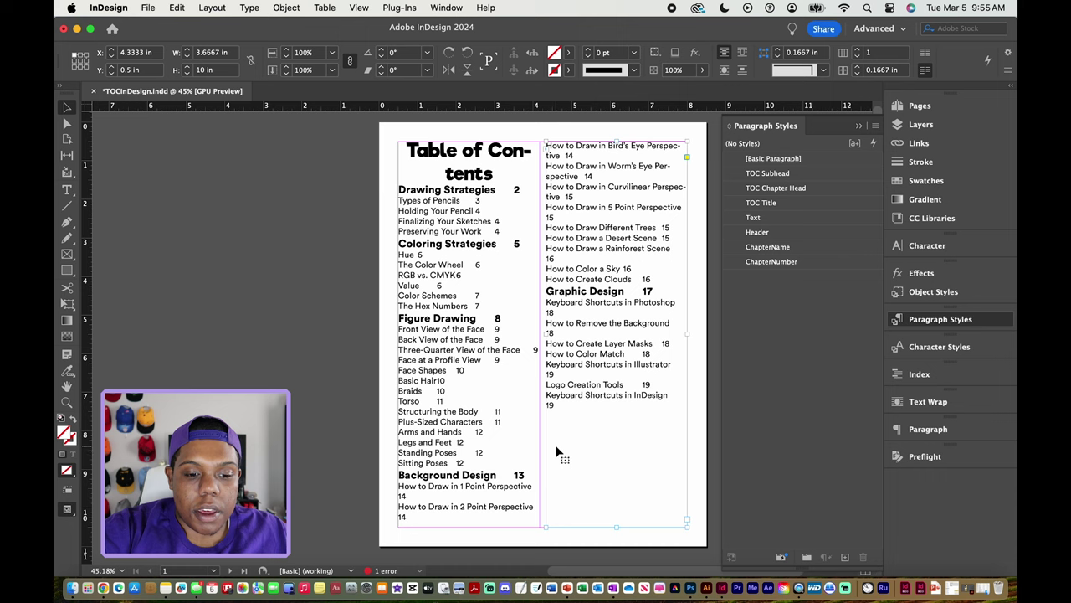
Align the "Holding Your Pencil" entry away from the spine and redefine the TOC Subhead paragraph style to match
{"action": "left_click", "coordinate": [496, 384]}
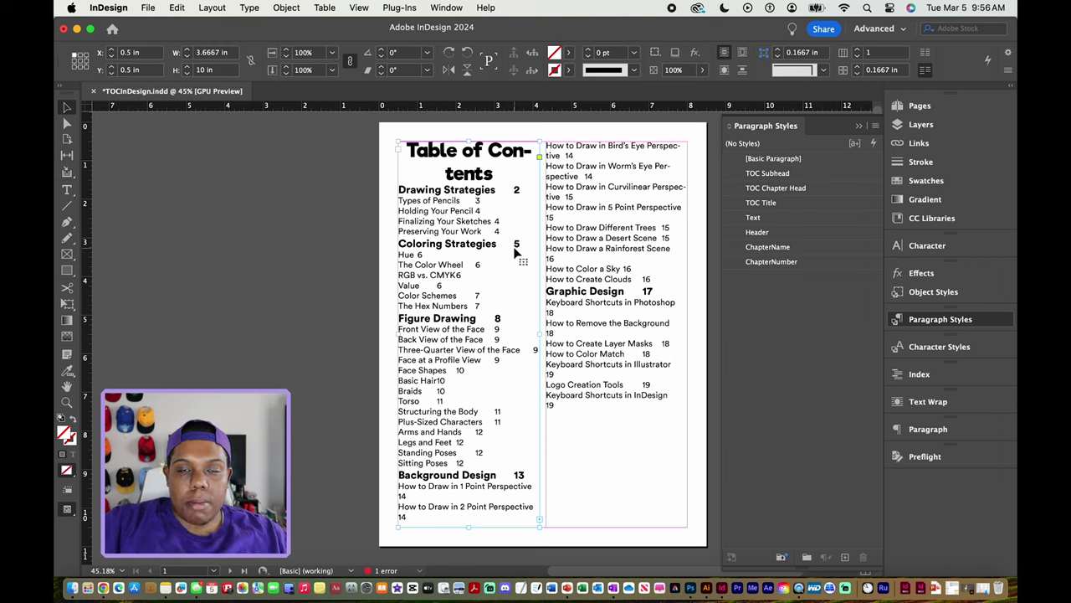
{"action": "double_click", "coordinate": [447, 210]}
{"action": "left_click_drag", "start_coordinate": [492, 211], "coordinate": [396, 213]}
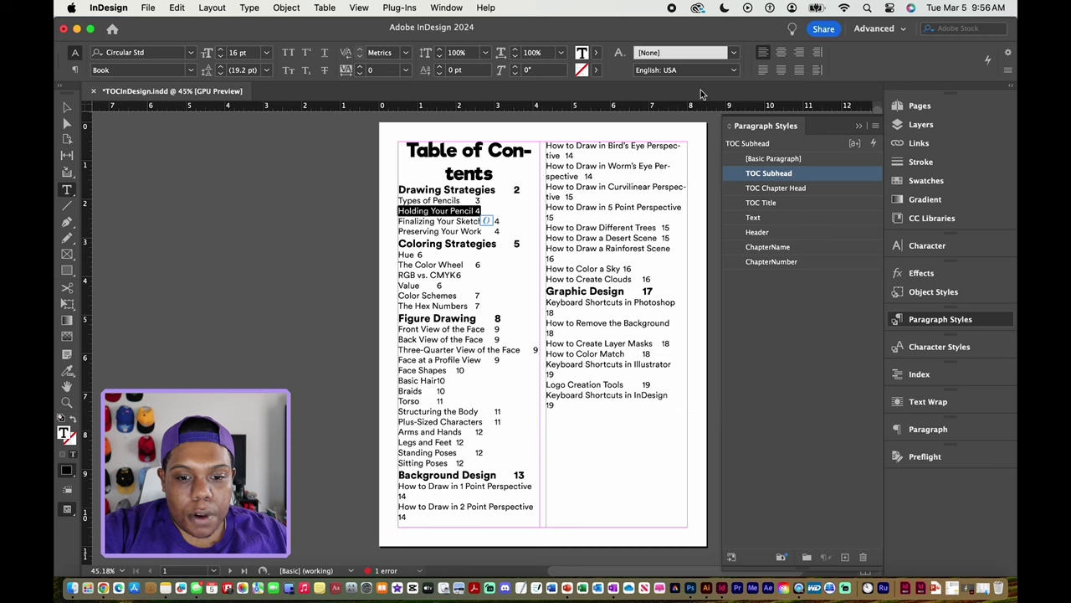
{"action": "left_click", "coordinate": [818, 71]}
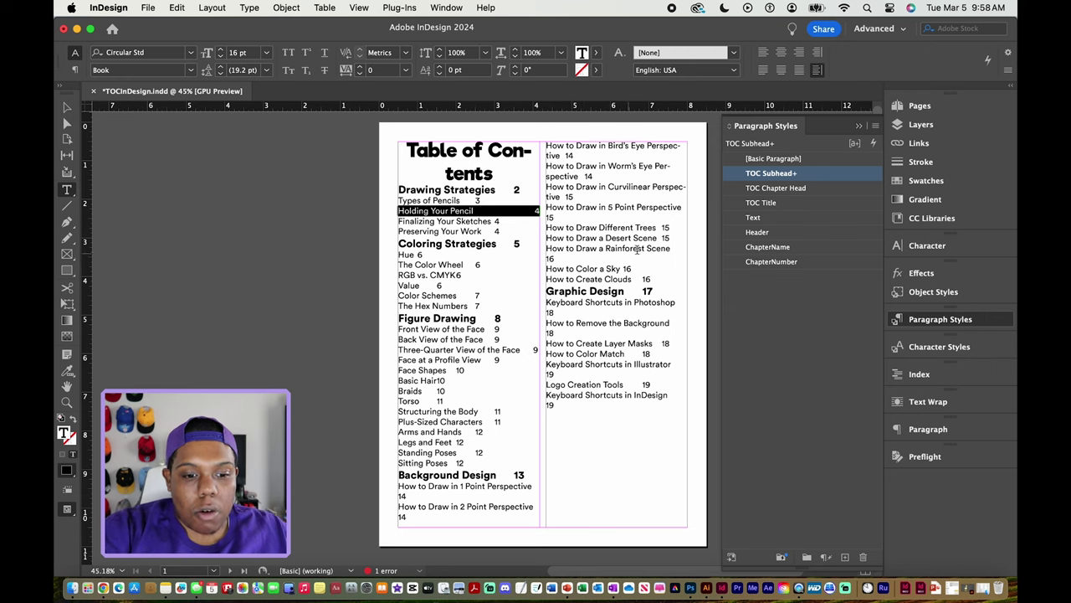
{"action": "right_click", "coordinate": [800, 177]}
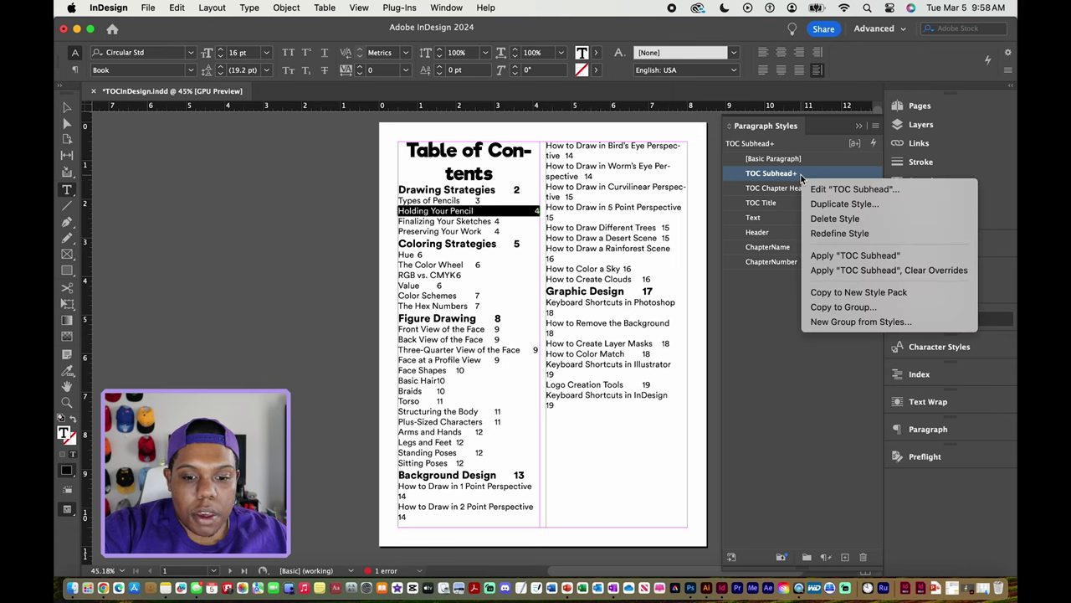
{"action": "left_click", "coordinate": [825, 234]}
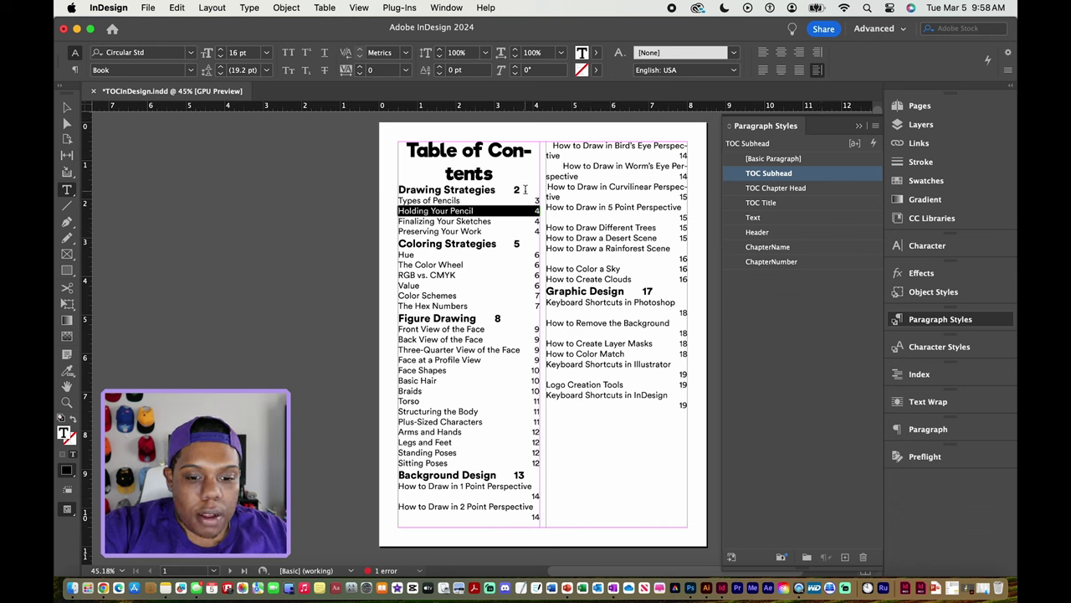
Align the "Drawing Strategies" entry away from the spine and redefine the TOC Chapter Head paragraph style to match
{"action": "left_click_drag", "start_coordinate": [525, 189], "coordinate": [395, 189]}
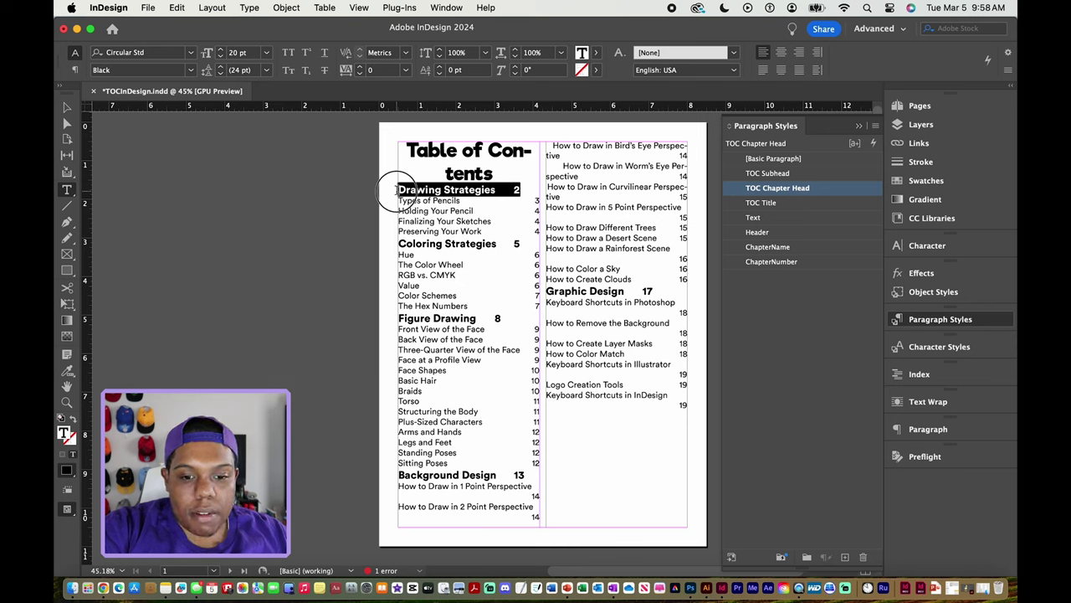
{"action": "left_click", "coordinate": [819, 72]}
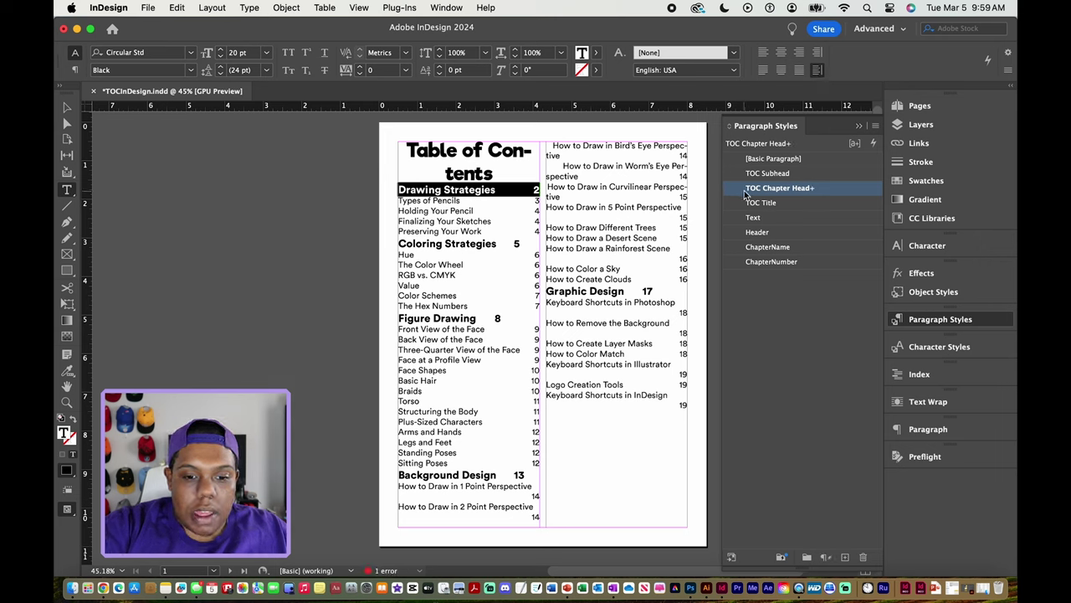
{"action": "mouse_move", "coordinate": [804, 192]}
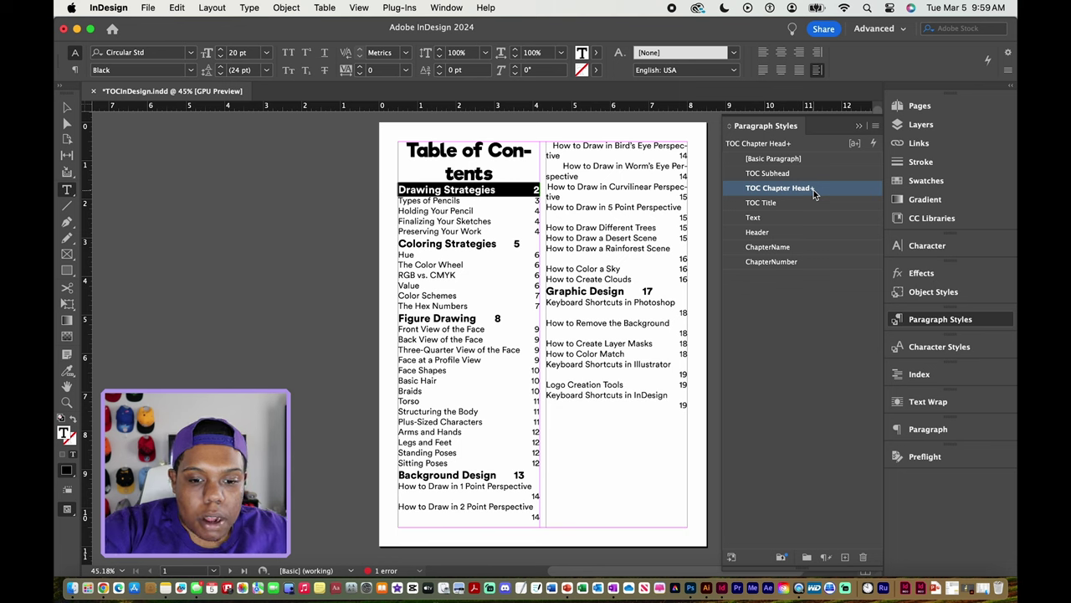
{"action": "right_click", "coordinate": [814, 190]}
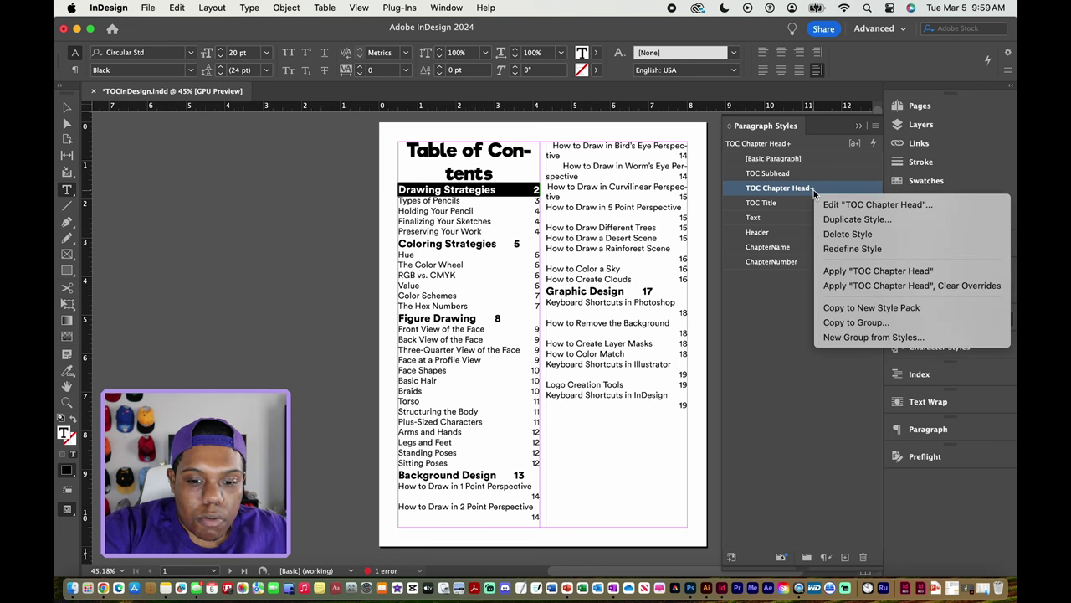
{"action": "left_click", "coordinate": [831, 250]}
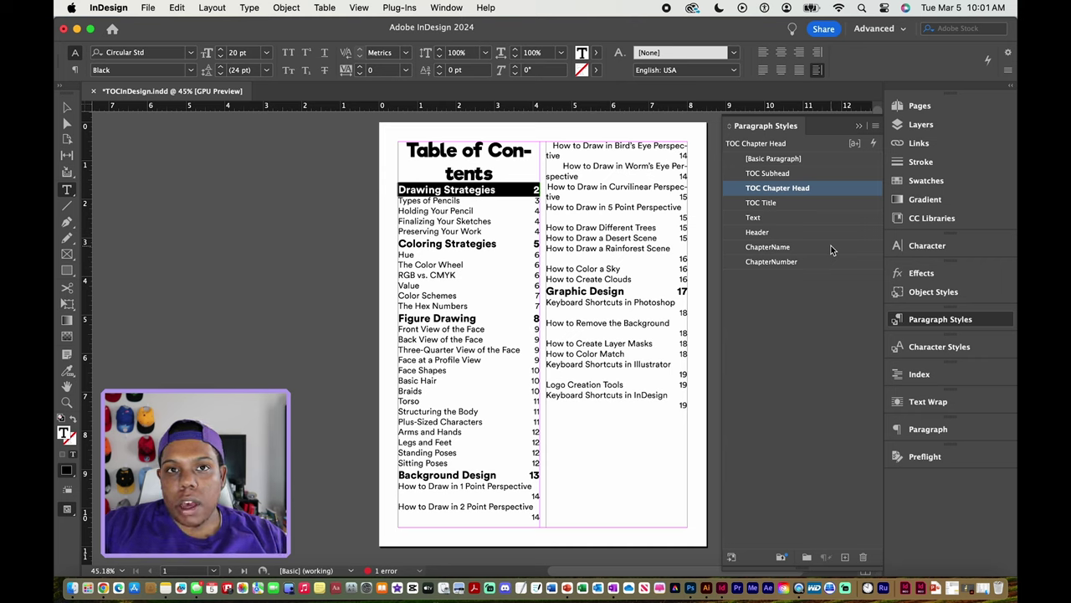
Move the second text frame out of the way and resize the first to 7.5 in wide by 0.625 in high, holding only the title
{"action": "key", "text": "Escape"}
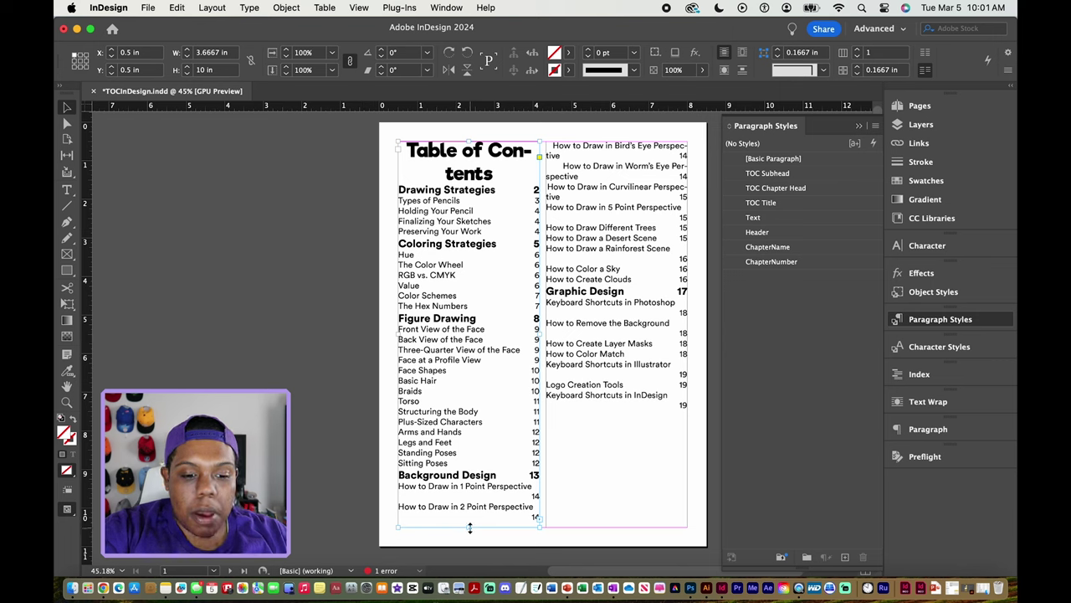
{"action": "left_click_drag", "start_coordinate": [470, 528], "coordinate": [505, 184]}
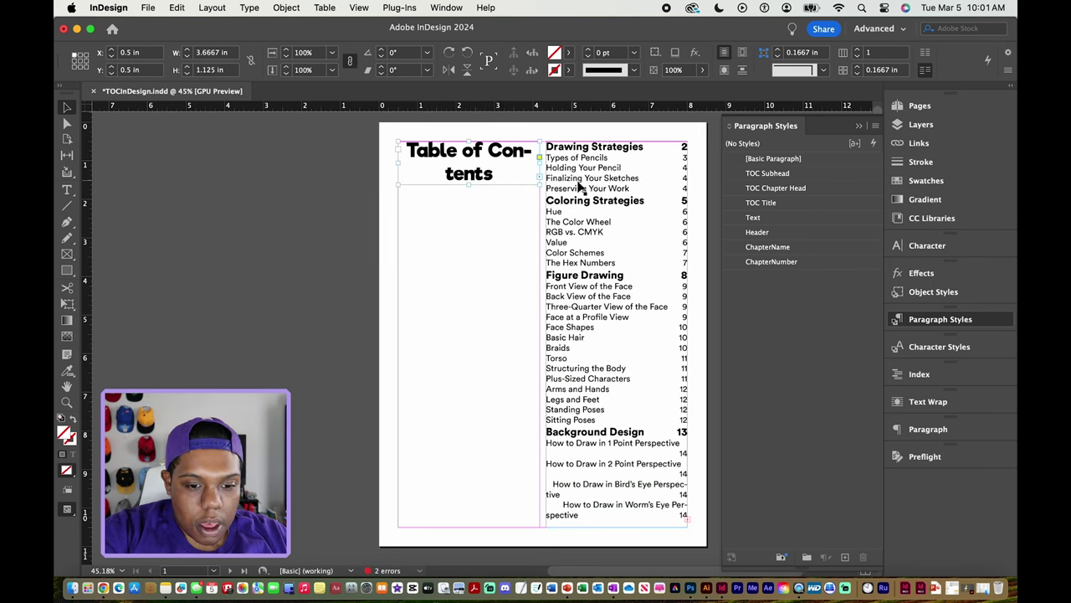
{"action": "left_click_drag", "start_coordinate": [579, 188], "coordinate": [612, 325]}
{"action": "left_click", "coordinate": [517, 168]}
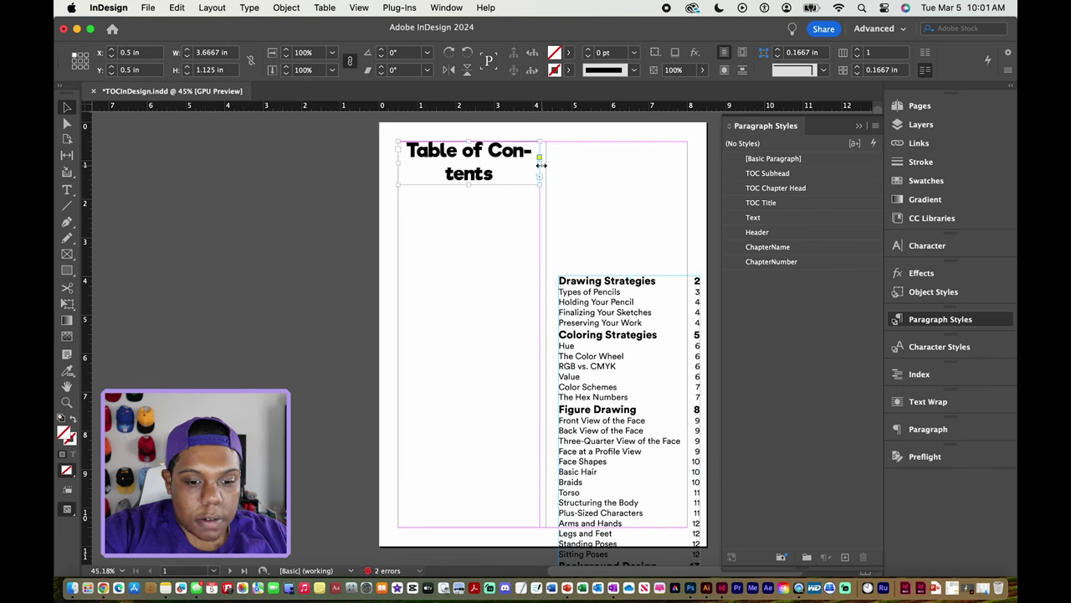
{"action": "left_click_drag", "start_coordinate": [541, 165], "coordinate": [687, 159]}
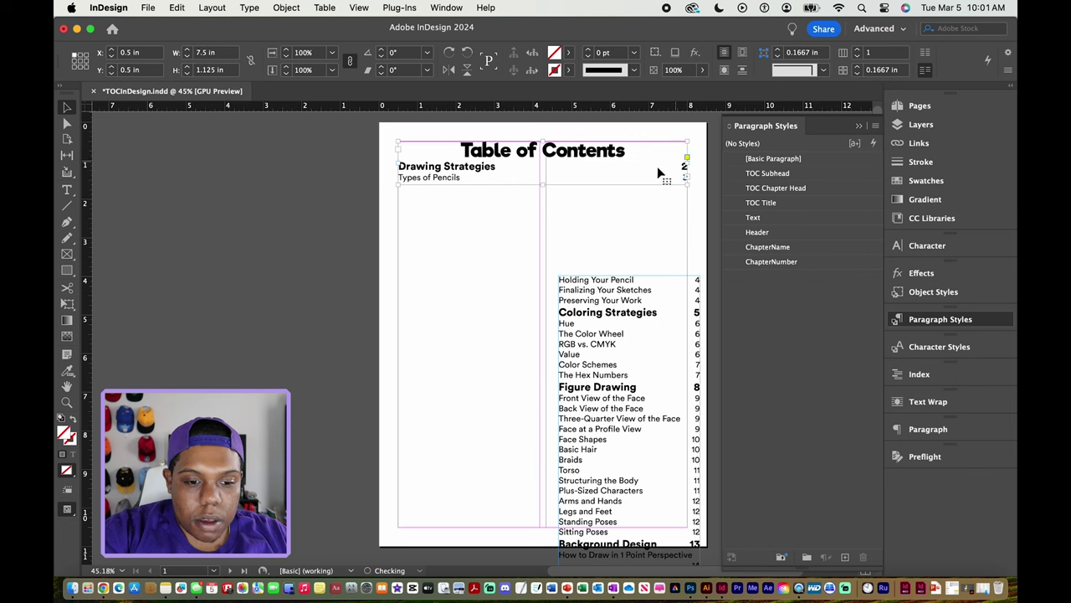
{"action": "left_click_drag", "start_coordinate": [544, 185], "coordinate": [548, 168]}
{"action": "left_click", "coordinate": [572, 206]}
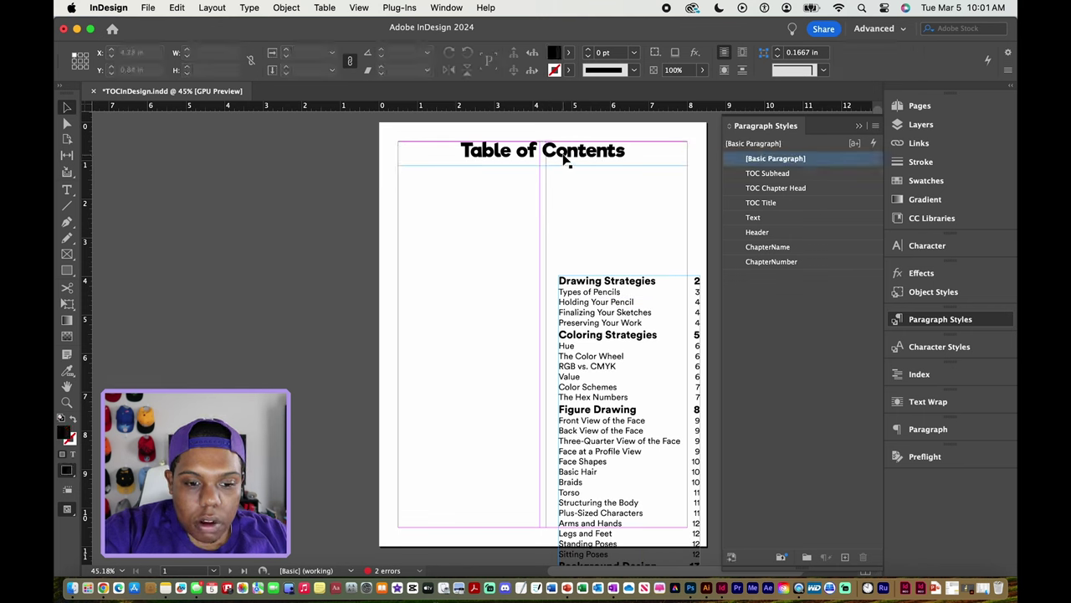
{"action": "left_click", "coordinate": [528, 161]}
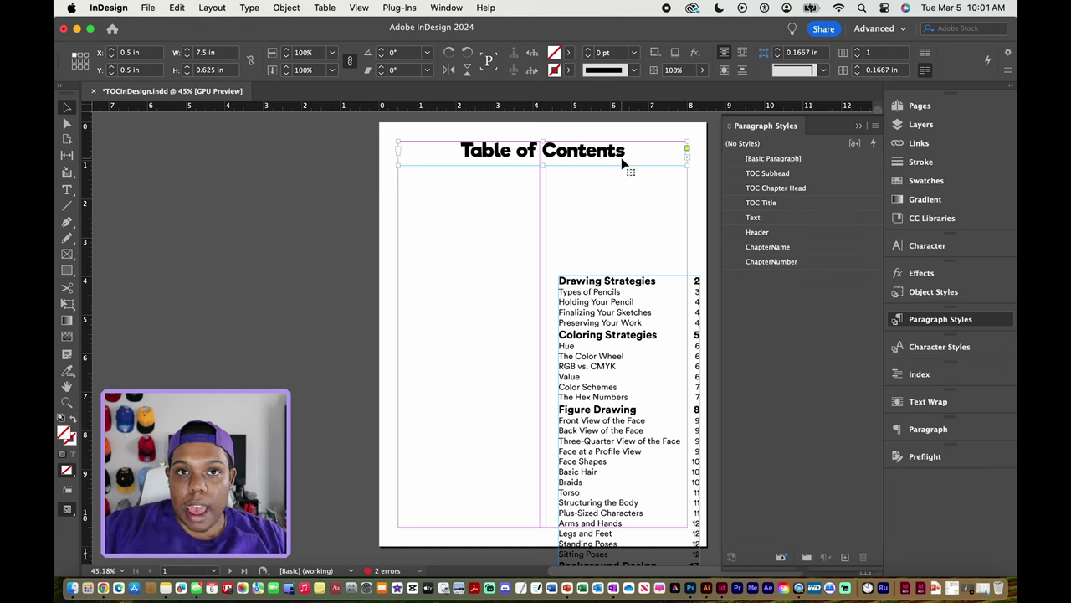
Move the entries frame into the first column at Y 1.32 in, below the title, and shorten it to 9.18 in at the bottom margin
{"action": "left_click_drag", "start_coordinate": [617, 287], "coordinate": [469, 210]}
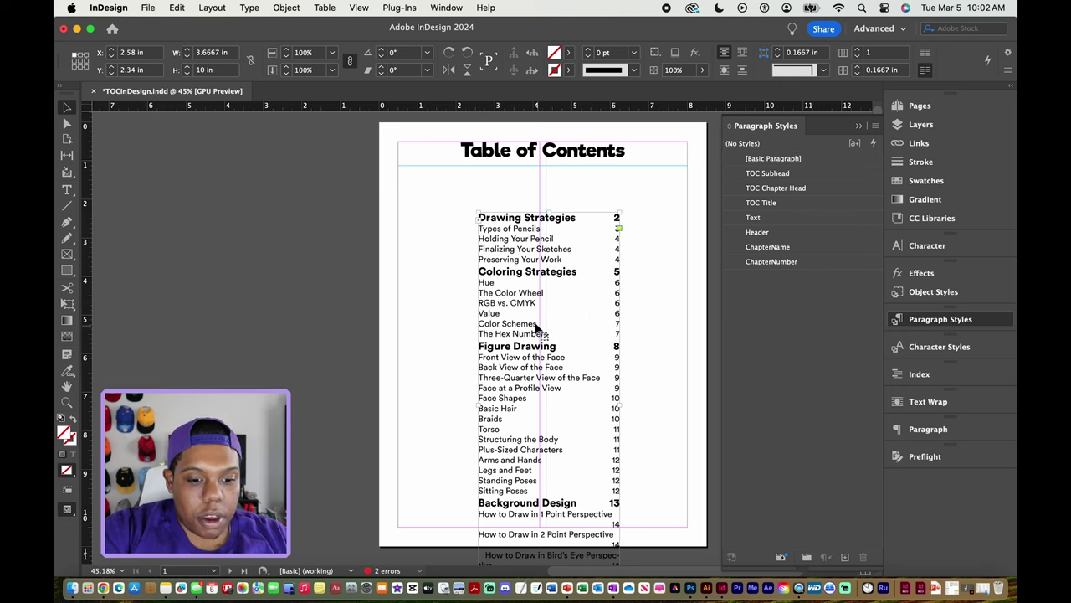
{"action": "left_click_drag", "start_coordinate": [537, 329], "coordinate": [454, 288]}
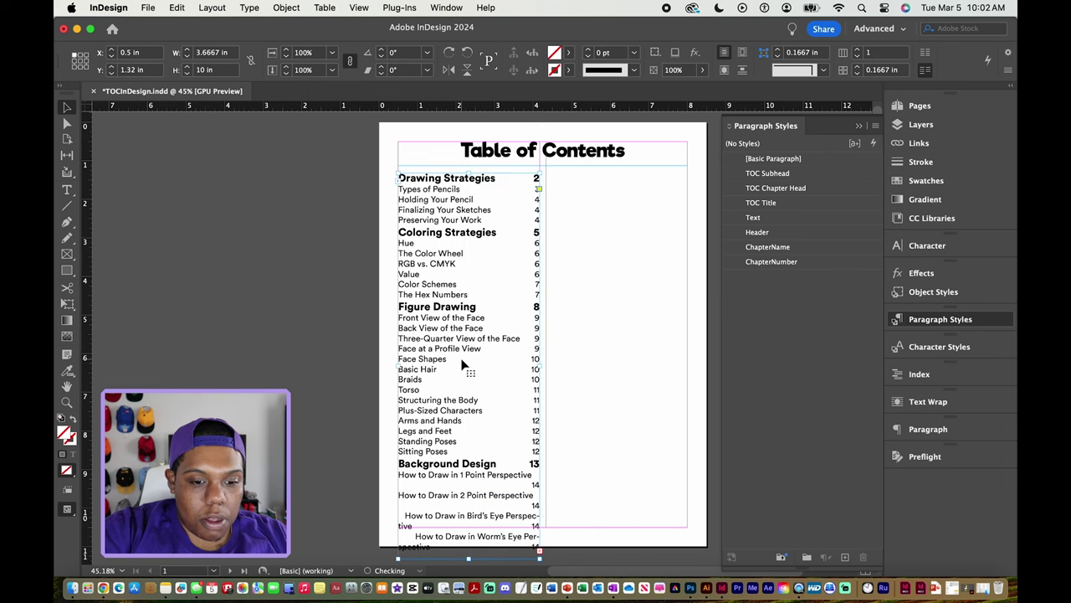
{"action": "scroll", "coordinate": [462, 362], "scroll_direction": "down", "scroll_amount": 2}
{"action": "left_click_drag", "start_coordinate": [467, 522], "coordinate": [467, 490]}
{"action": "scroll", "coordinate": [532, 489], "scroll_direction": "up", "scroll_amount": 3}
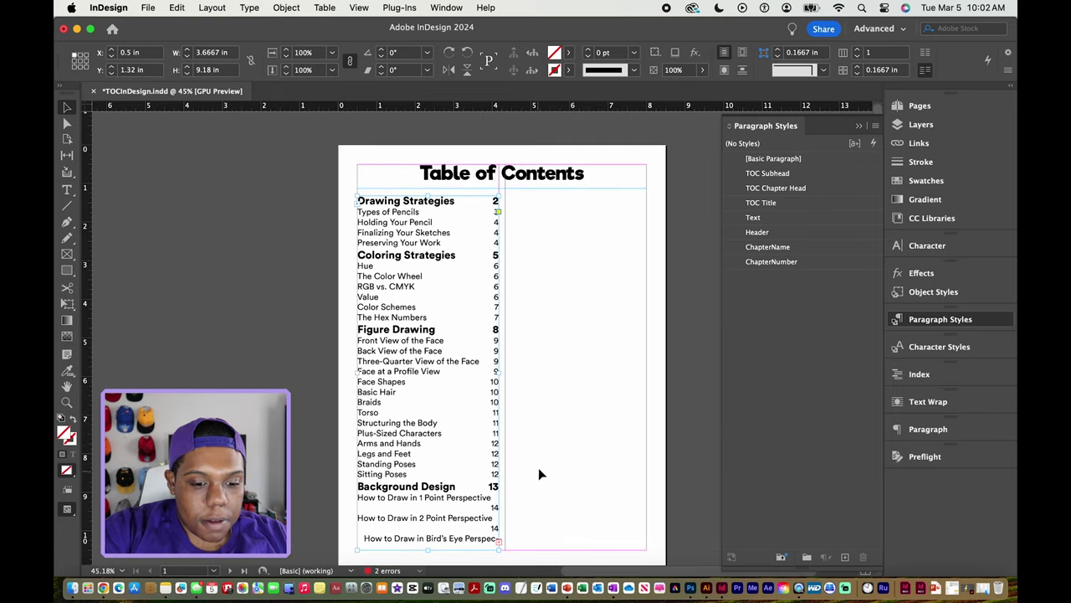
Flow the overset entries from the first column into a matching frame in the second column below the title
{"action": "scroll", "coordinate": [540, 469], "scroll_direction": "down", "scroll_amount": 2}
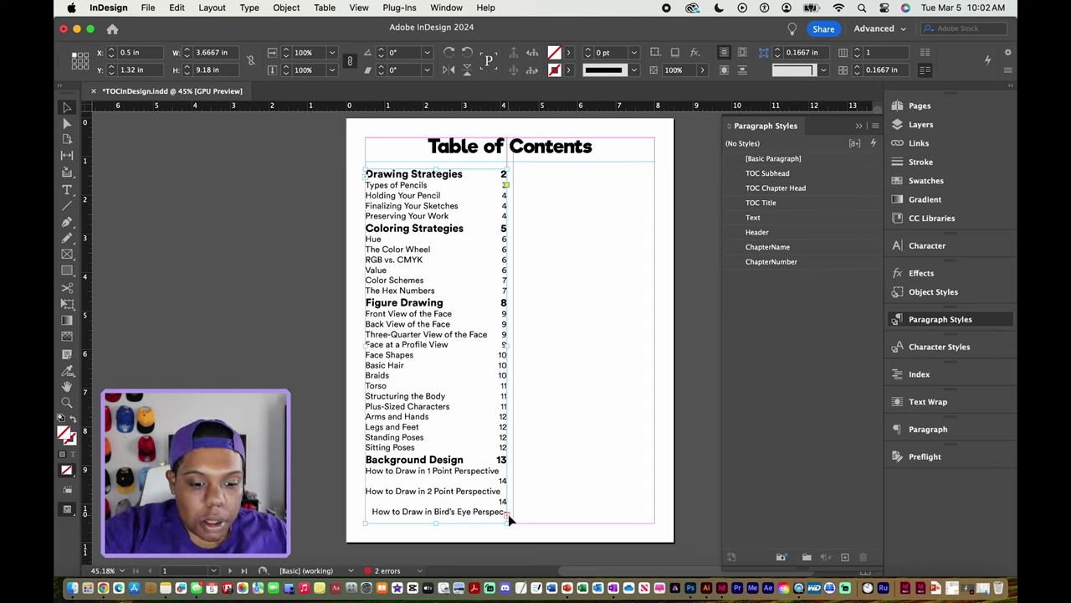
{"action": "left_click", "coordinate": [508, 513]}
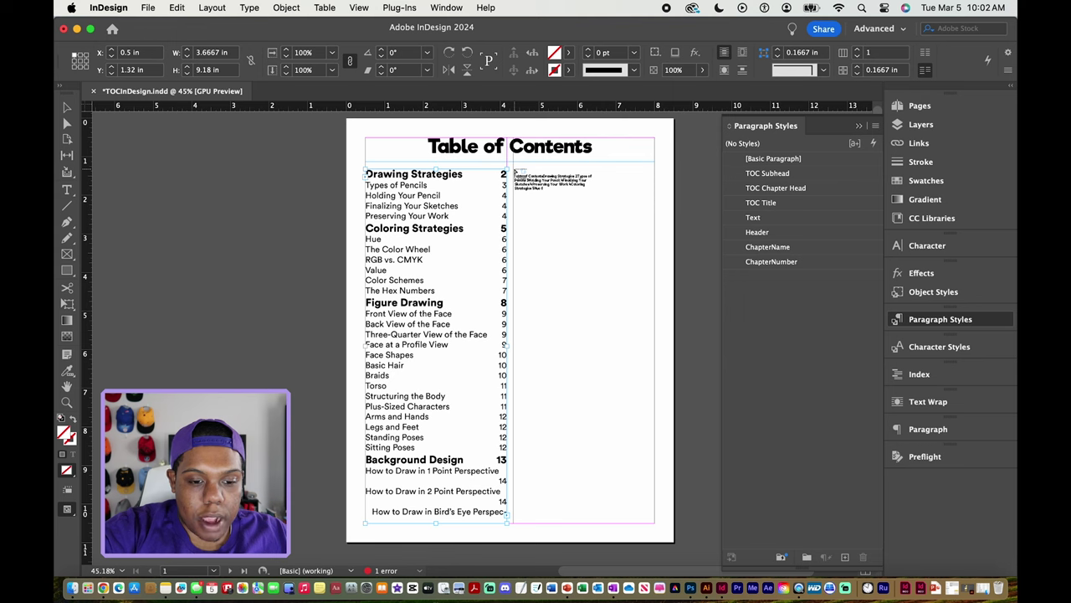
{"action": "left_click", "coordinate": [514, 171]}
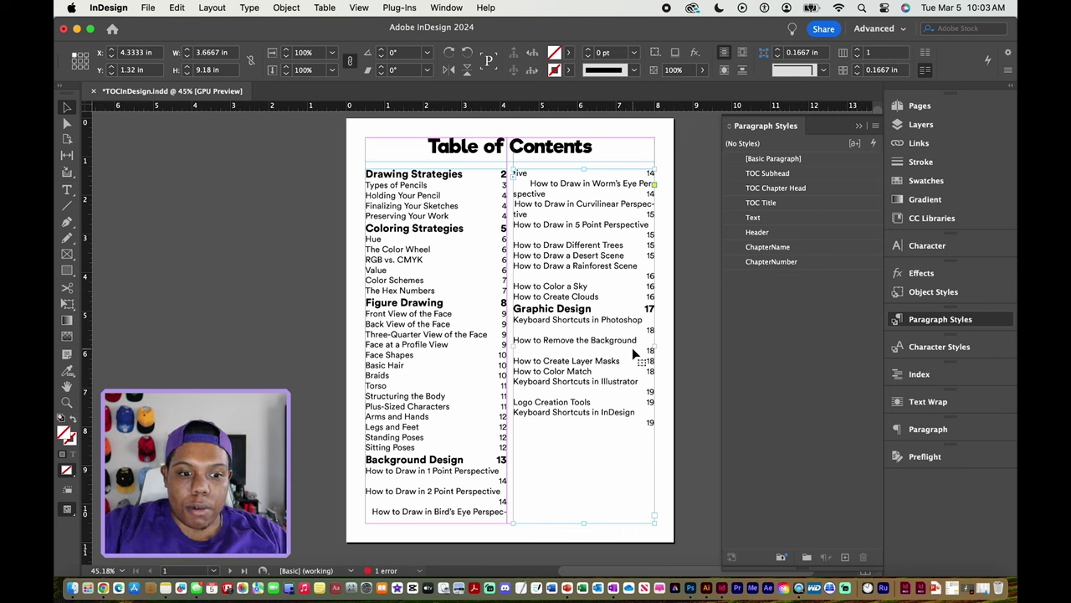
Set the entries from "Front View of the Face" to "Legs and Feet" to 14 pt and redefine the TOC Subhead style to match
{"action": "double_click", "coordinate": [445, 417]}
{"action": "left_click_drag", "start_coordinate": [462, 425], "coordinate": [363, 315]}
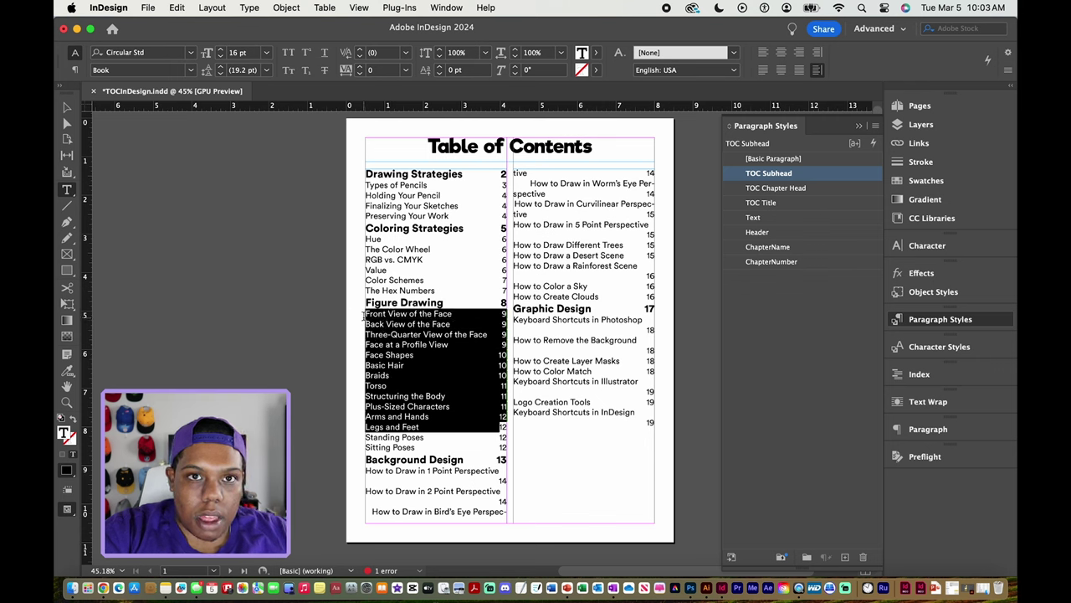
{"action": "left_click", "coordinate": [220, 55]}
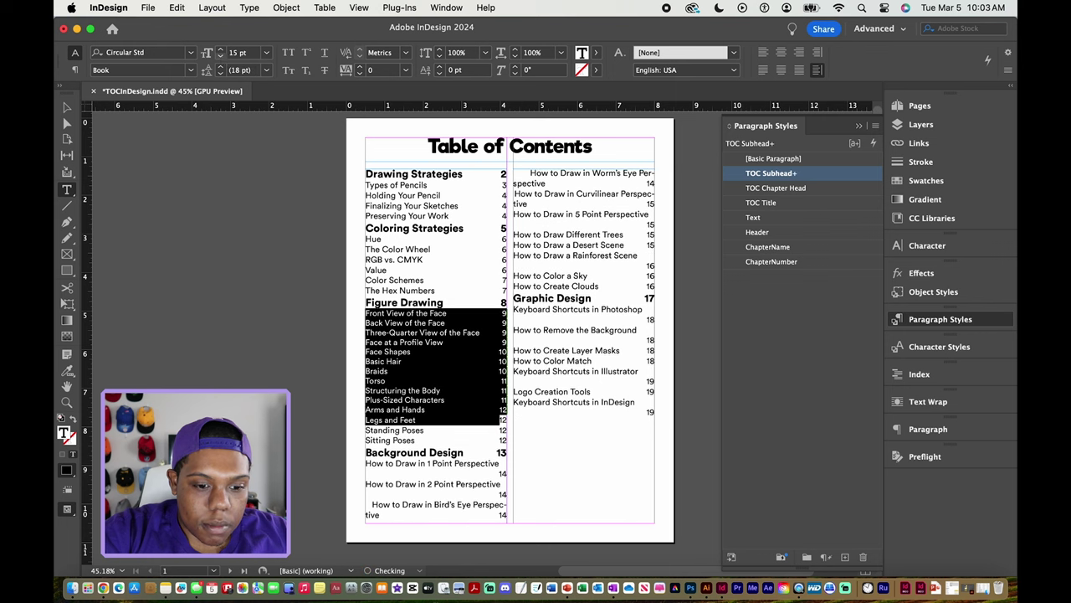
{"action": "left_click", "coordinate": [220, 55]}
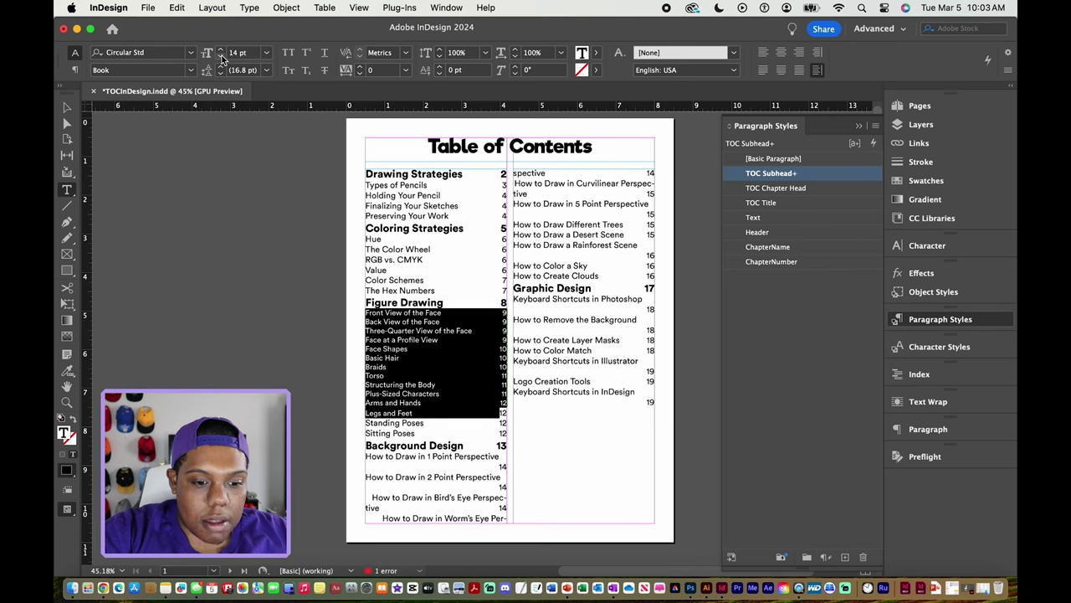
{"action": "right_click", "coordinate": [801, 179]}
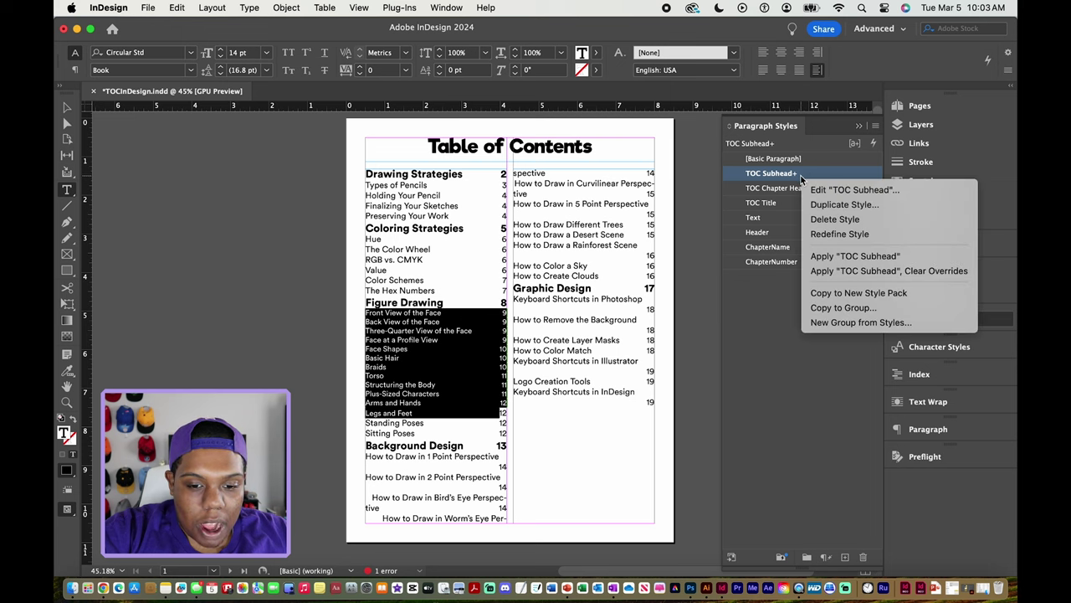
{"action": "left_click", "coordinate": [821, 235]}
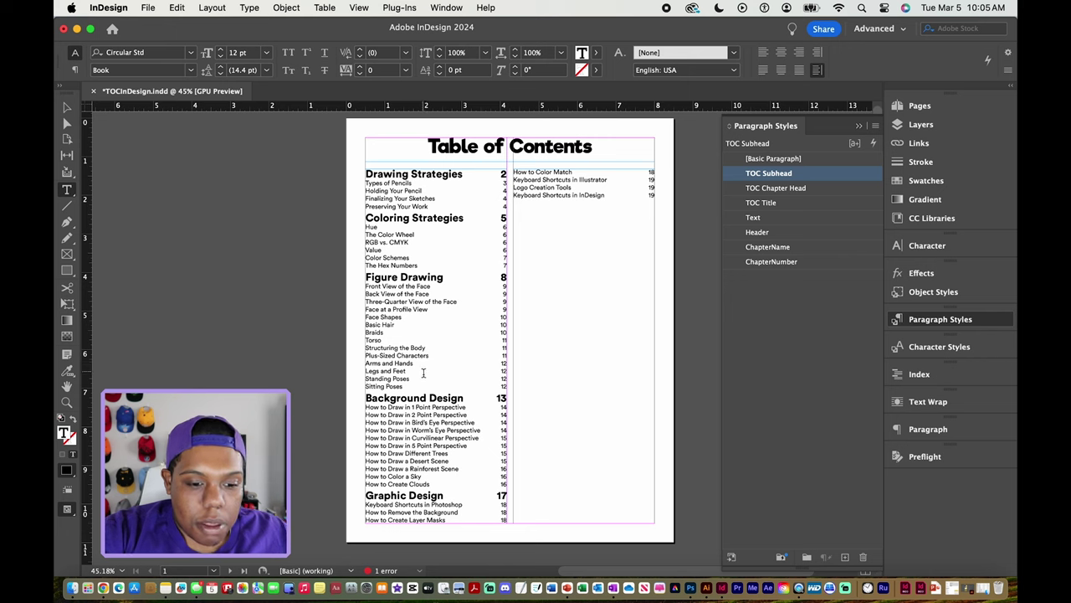
Set the leading of the entries from "Face at a Profile View" to "Standing Poses" to 18 pt and redefine the TOC Subhead style to match
{"action": "left_click_drag", "start_coordinate": [424, 374], "coordinate": [365, 311]}
{"action": "left_click", "coordinate": [221, 67]}
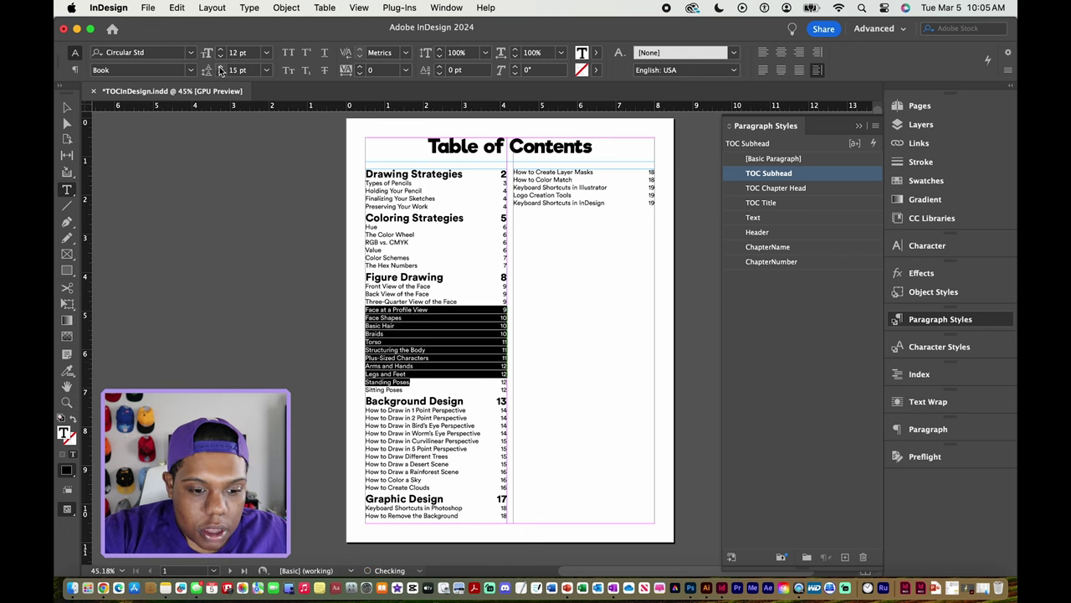
{"action": "left_click", "coordinate": [221, 67]}
{"action": "left_click", "coordinate": [220, 67]}
{"action": "left_click", "coordinate": [220, 66]}
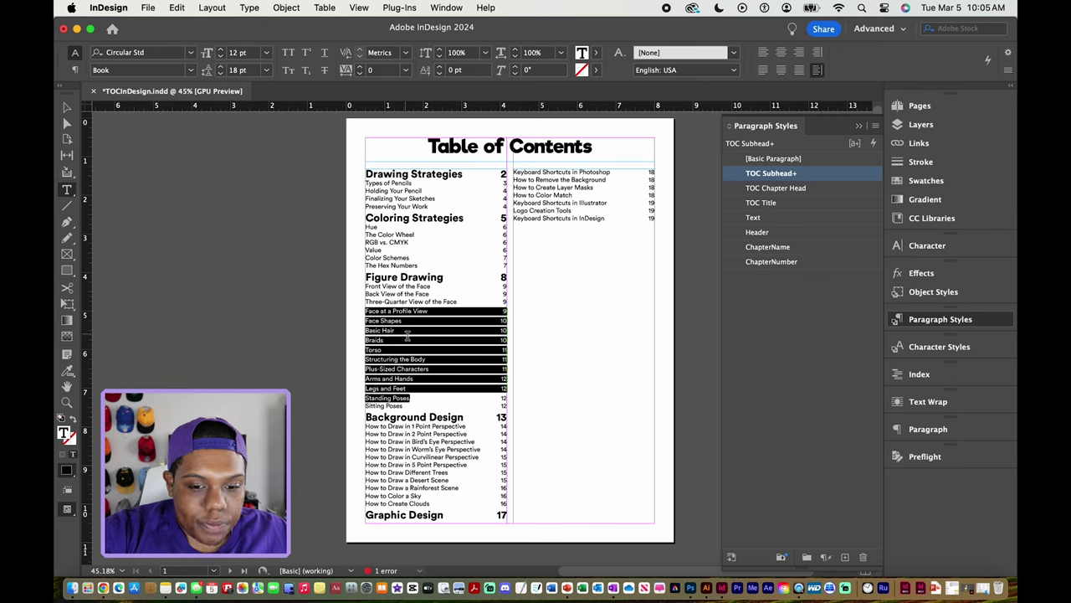
{"action": "right_click", "coordinate": [799, 179]}
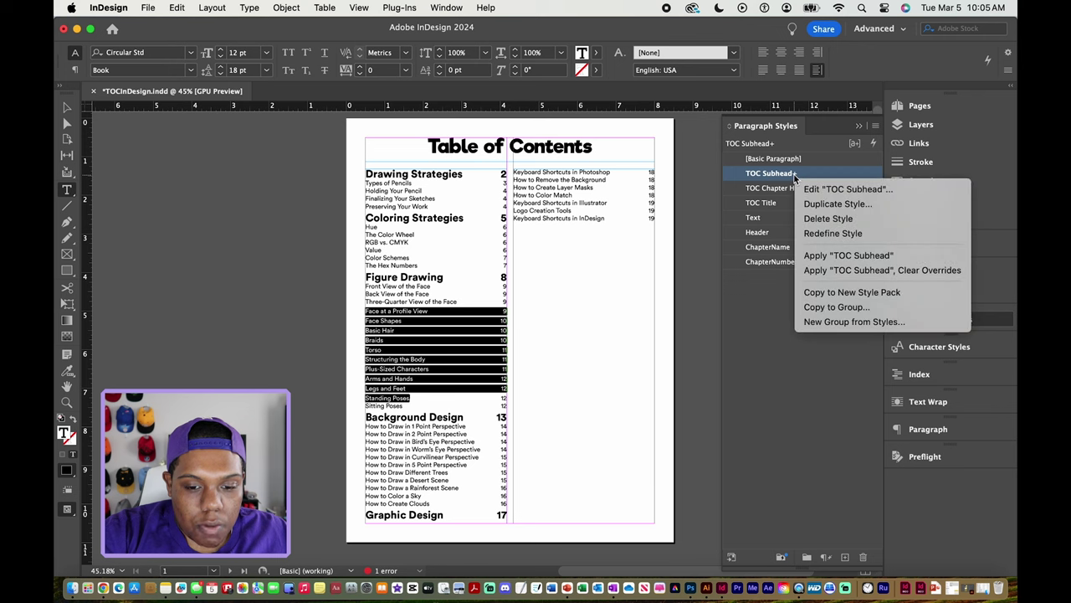
{"action": "left_click", "coordinate": [819, 234]}
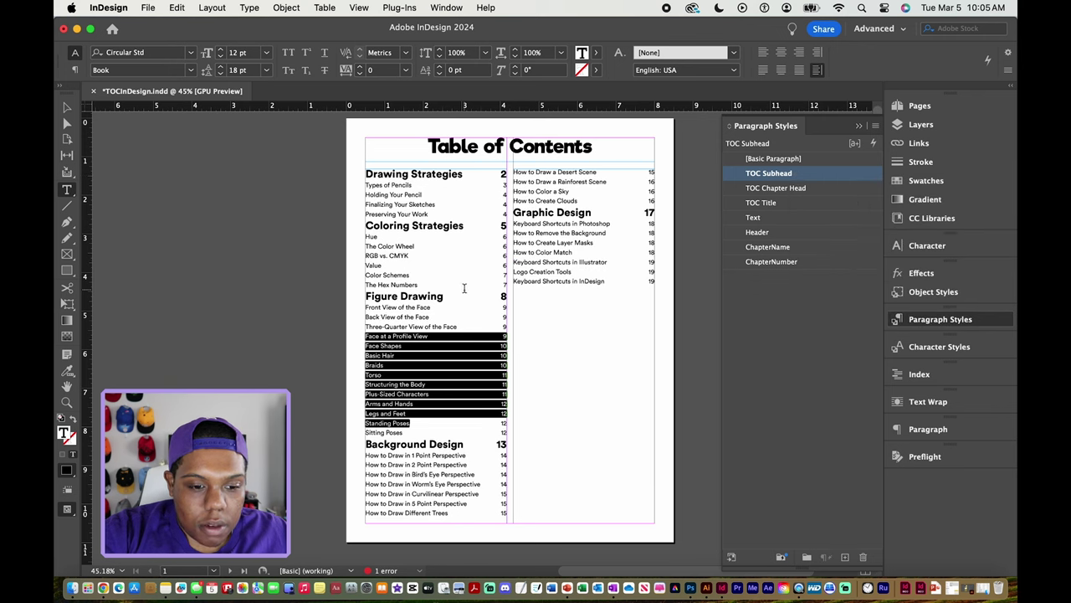
Set the leading of the "Figure Drawing" entry to 28 pt, redefine the TOC Chapter Head style to match, and deselect the entry
{"action": "left_click", "coordinate": [507, 295]}
{"action": "mouse_move", "coordinate": [507, 296]}
{"action": "left_mouse_down"}
{"action": "mouse_move", "coordinate": [354, 306]}
{"action": "mouse_move", "coordinate": [362, 299]}
{"action": "left_mouse_up"}
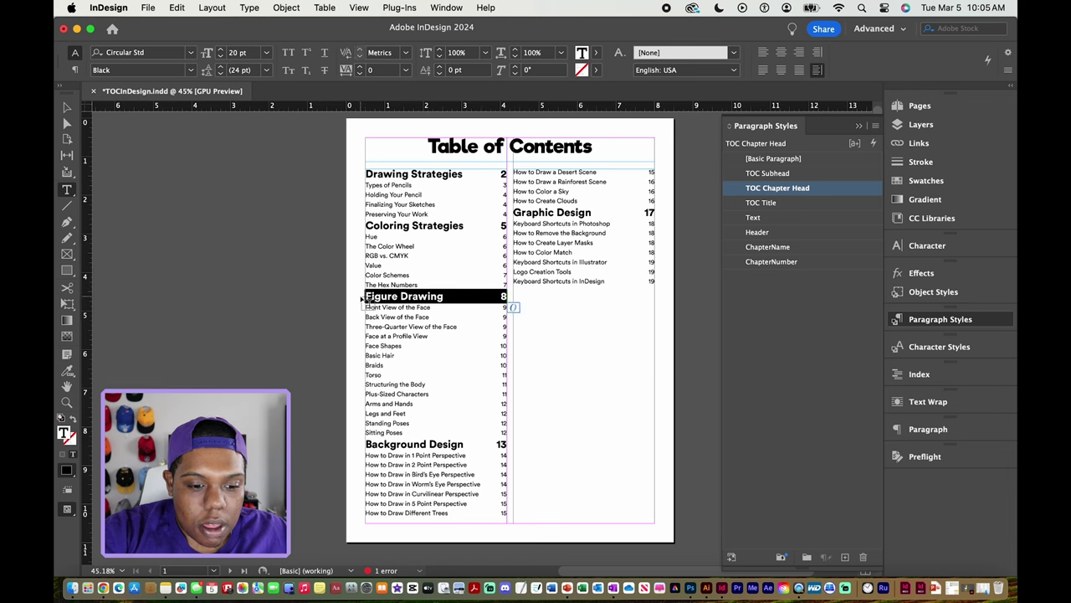
{"action": "left_click", "coordinate": [222, 70]}
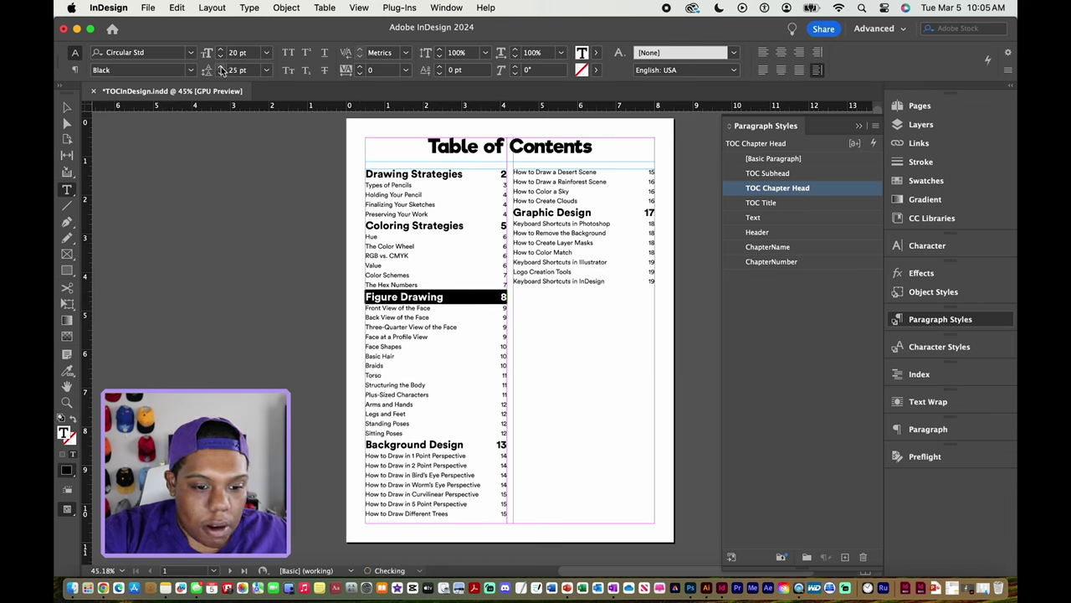
{"action": "left_click", "coordinate": [222, 71]}
{"action": "left_click", "coordinate": [221, 70]}
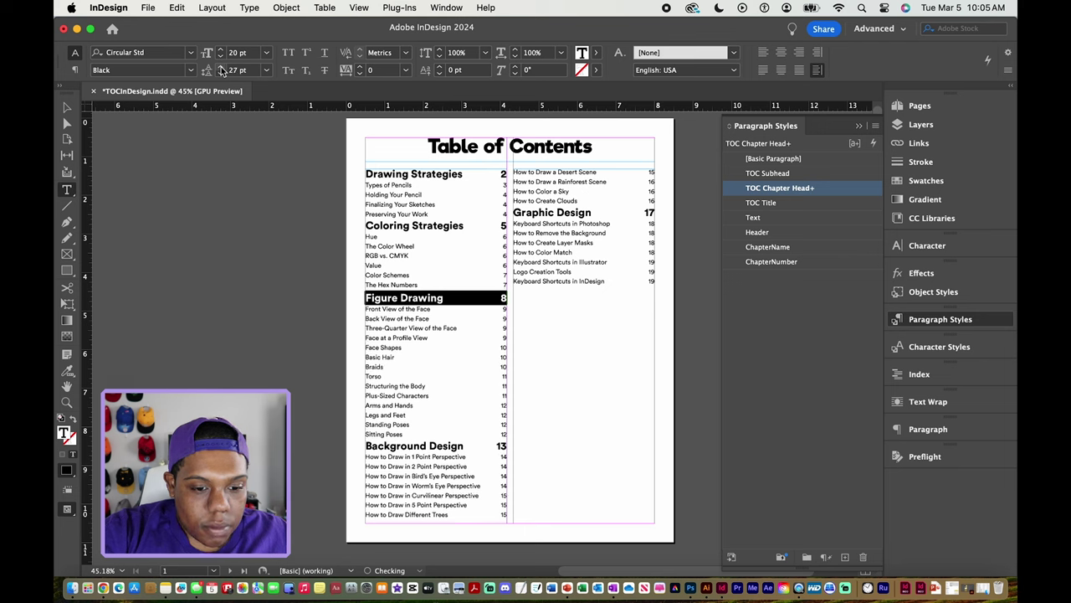
{"action": "left_click", "coordinate": [221, 70]}
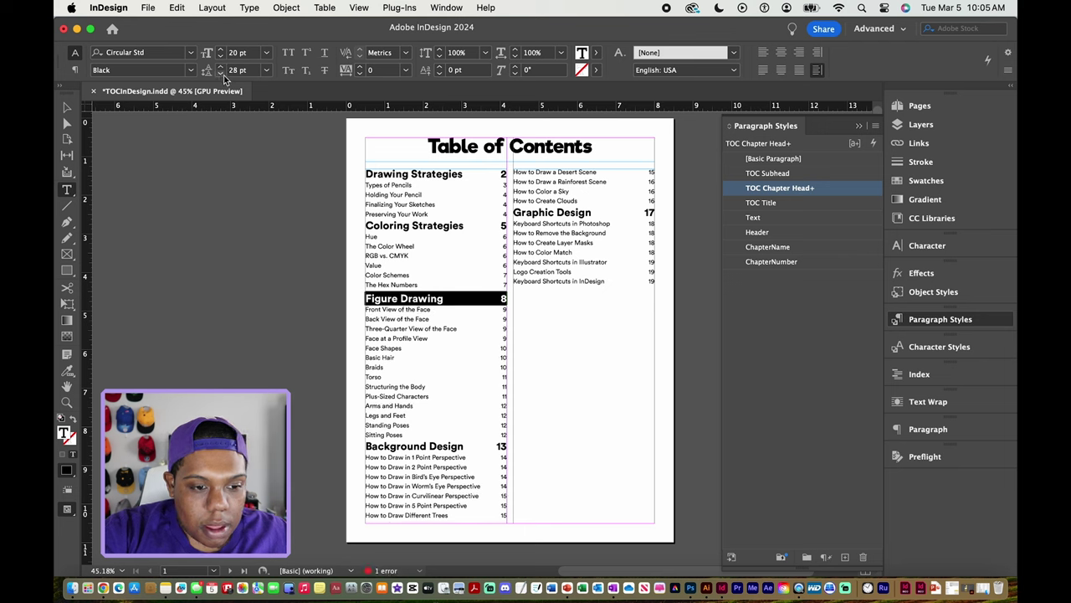
{"action": "right_click", "coordinate": [809, 192]}
{"action": "left_click", "coordinate": [835, 249]}
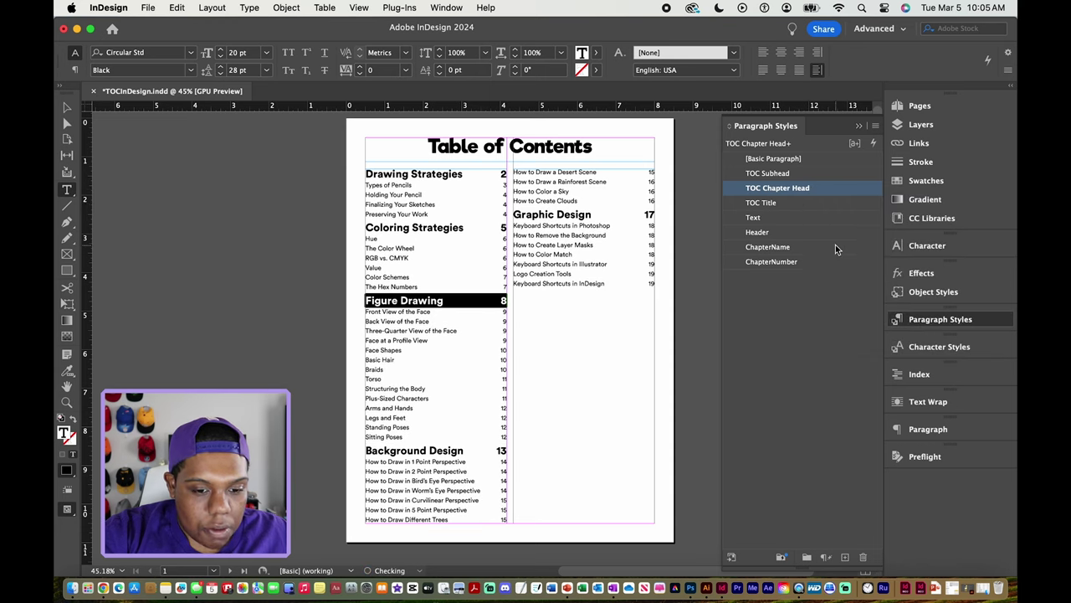
{"action": "left_click", "coordinate": [435, 371]}
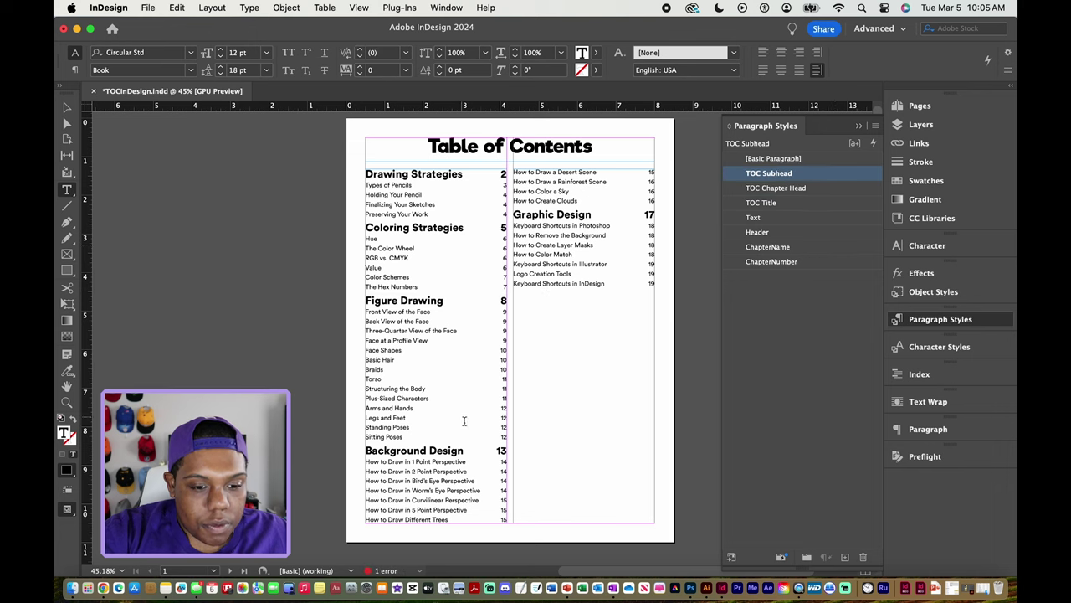